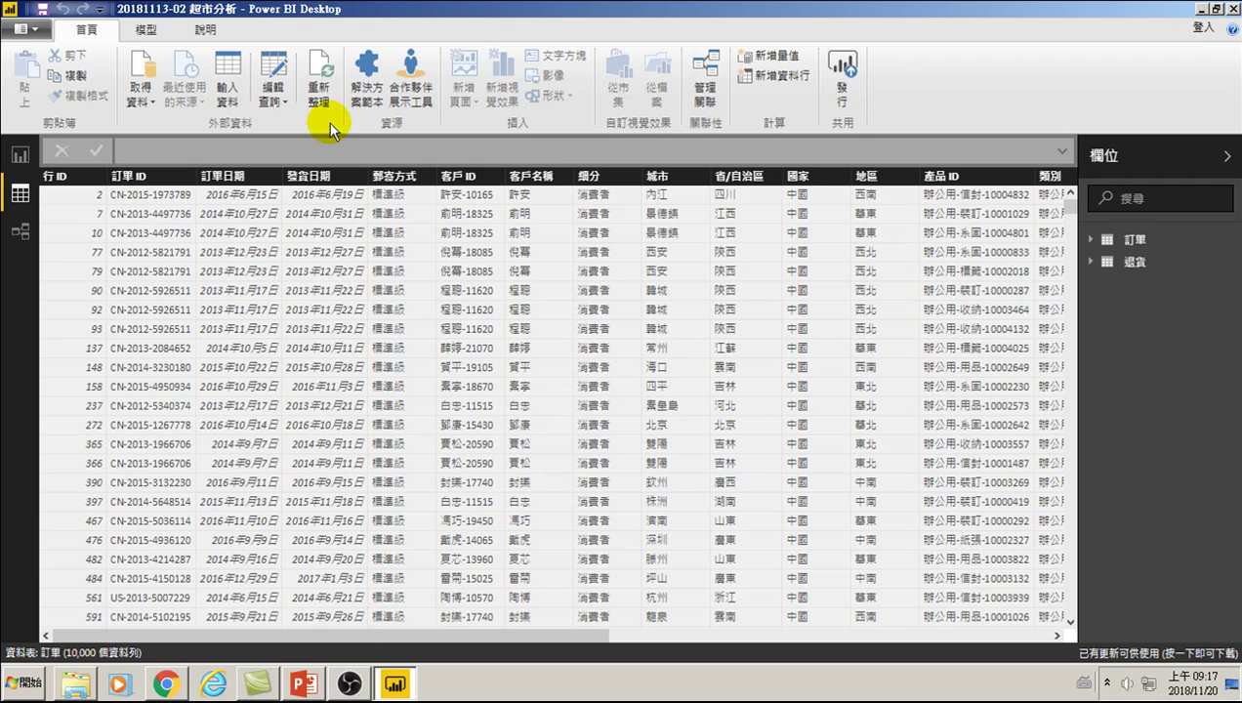
click(169, 685)
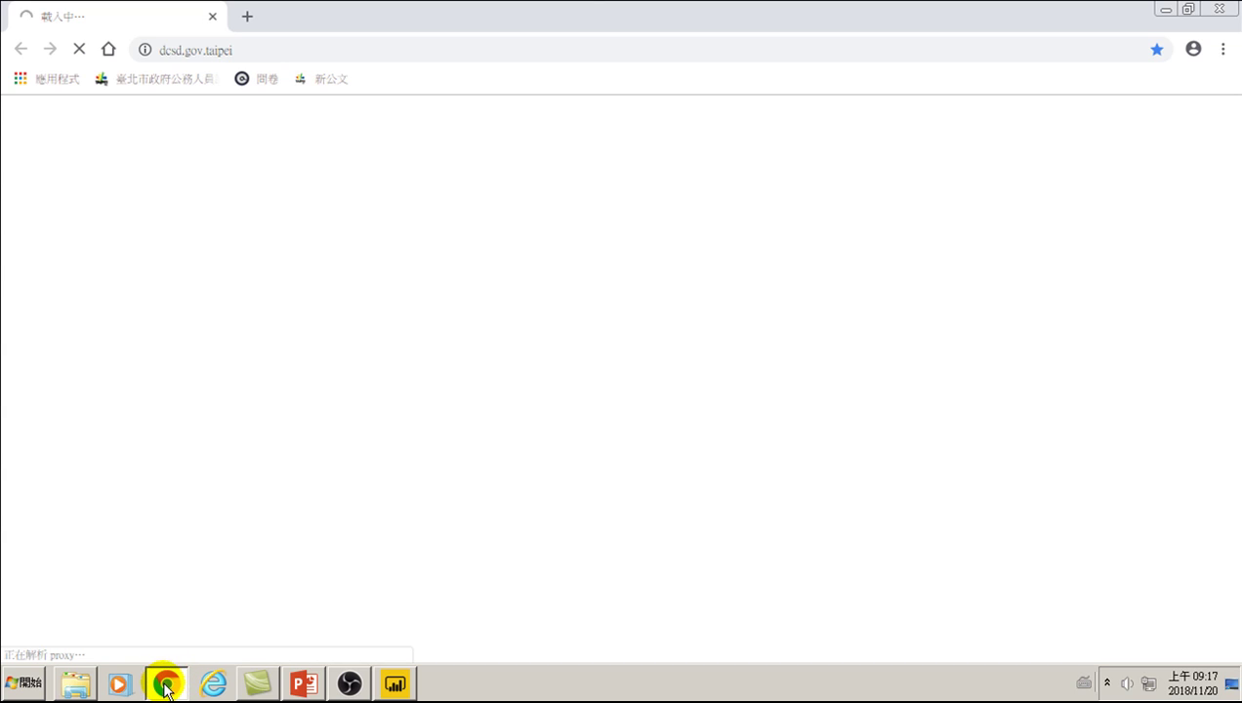
mouse_move(168, 682)
click(297, 47)
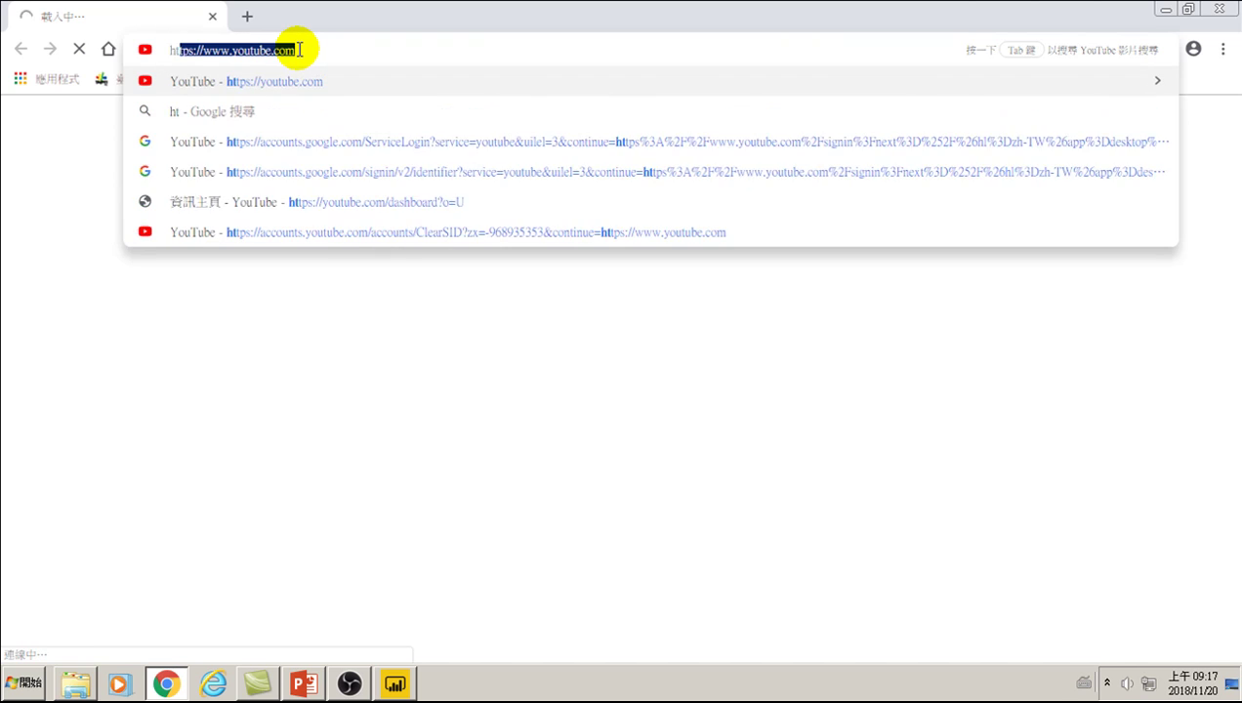
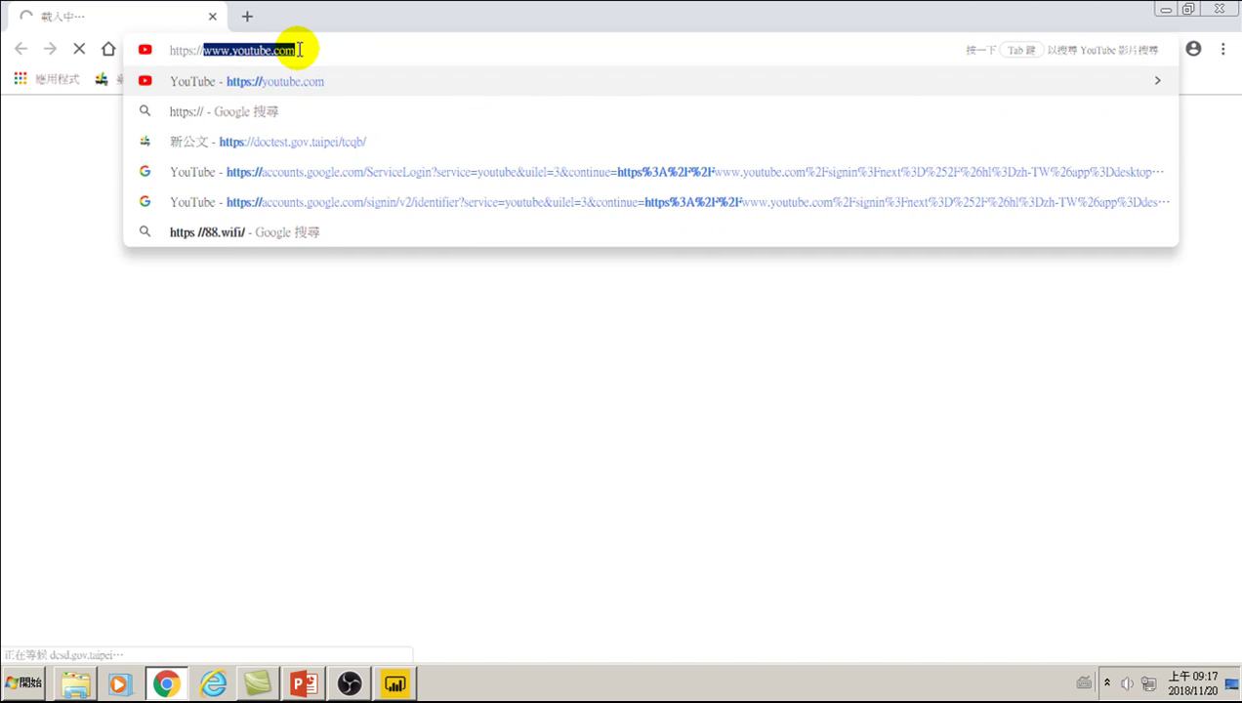
key(Return)
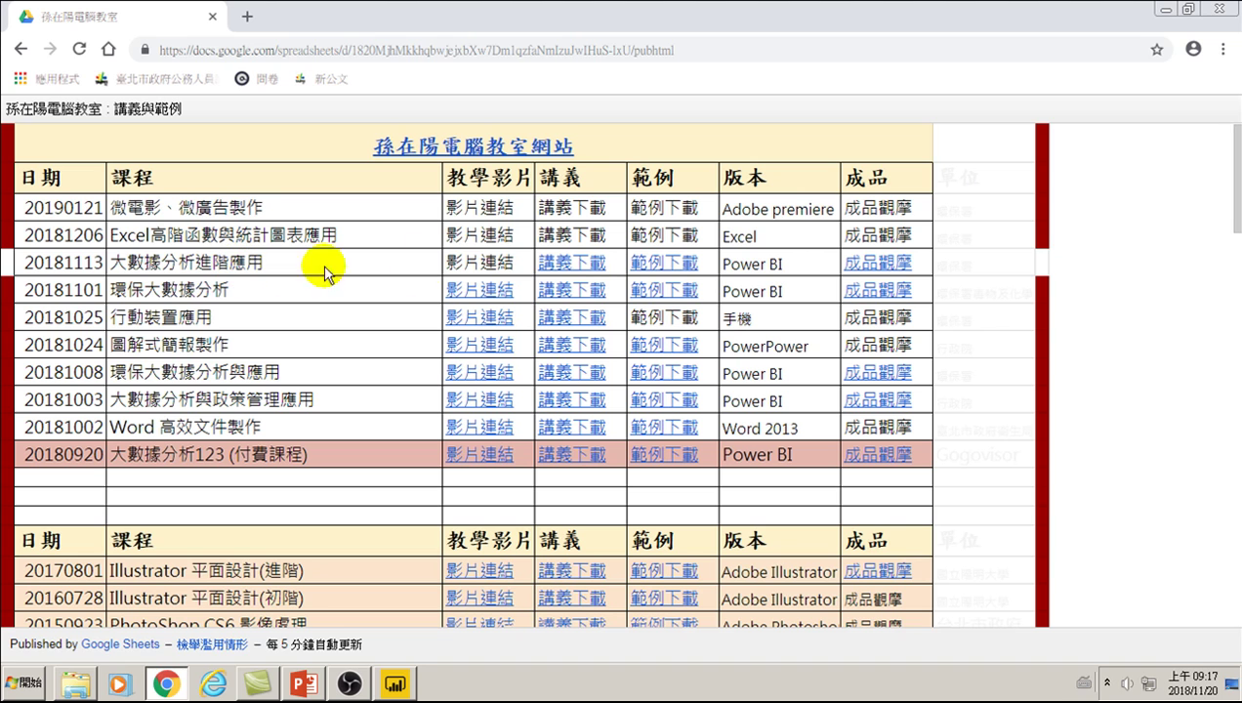
Open the 成品觀摩 finished-work folder in the 20181113 lesson row
click(882, 270)
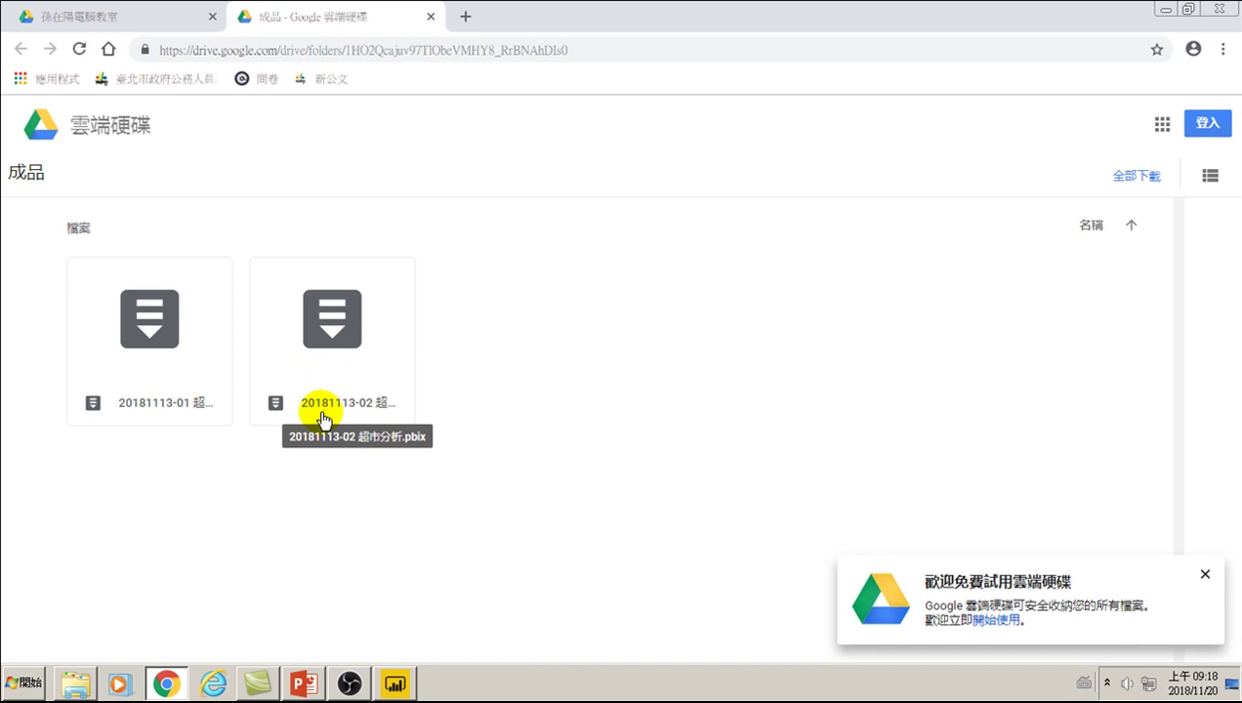
click(267, 278)
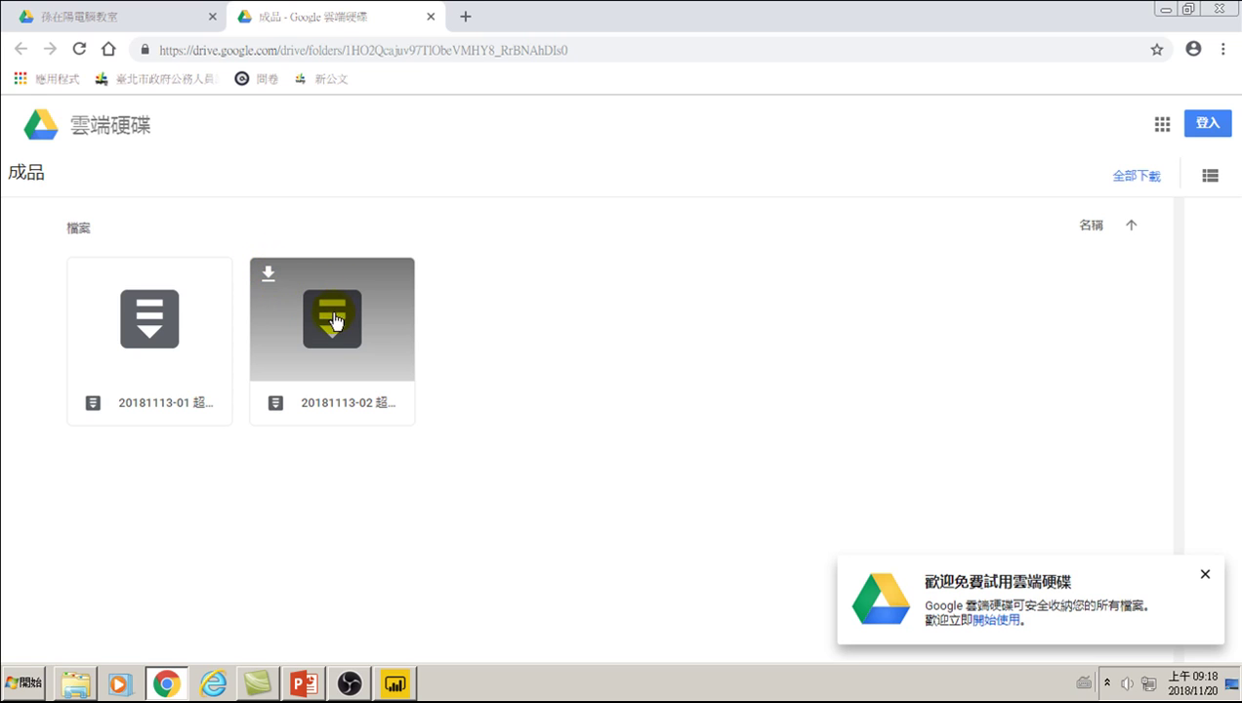
click(326, 365)
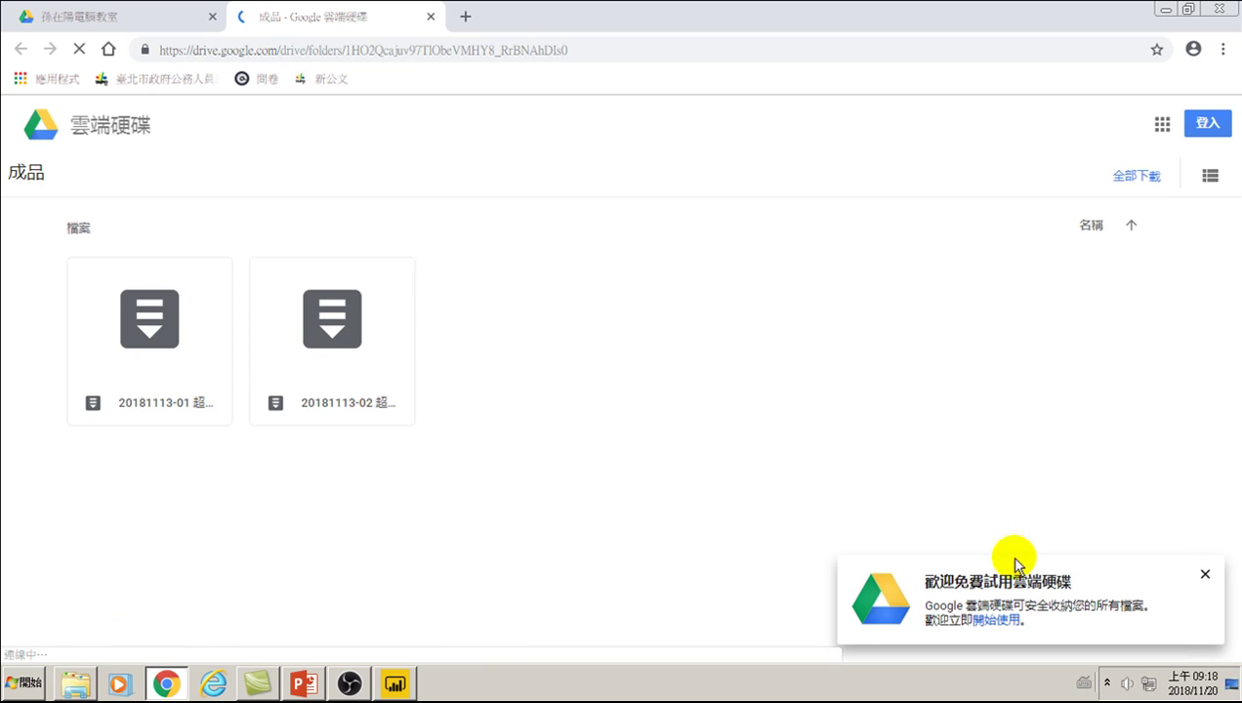
click(1205, 574)
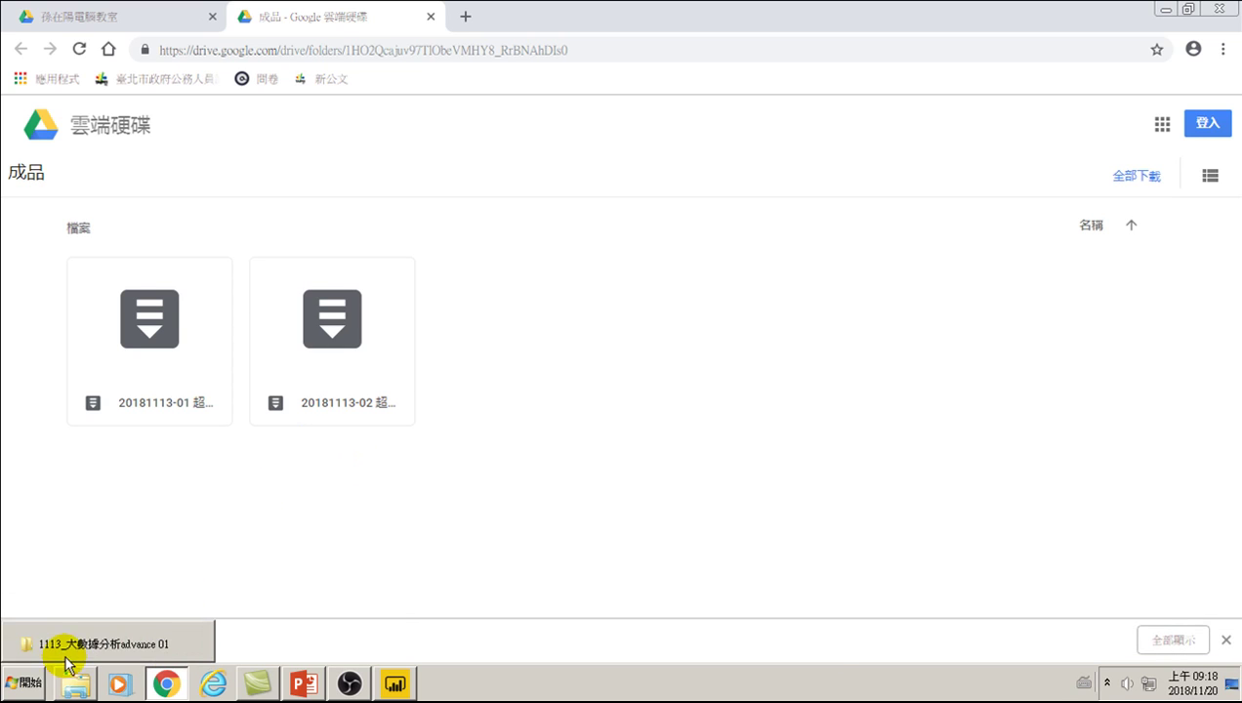
click(74, 683)
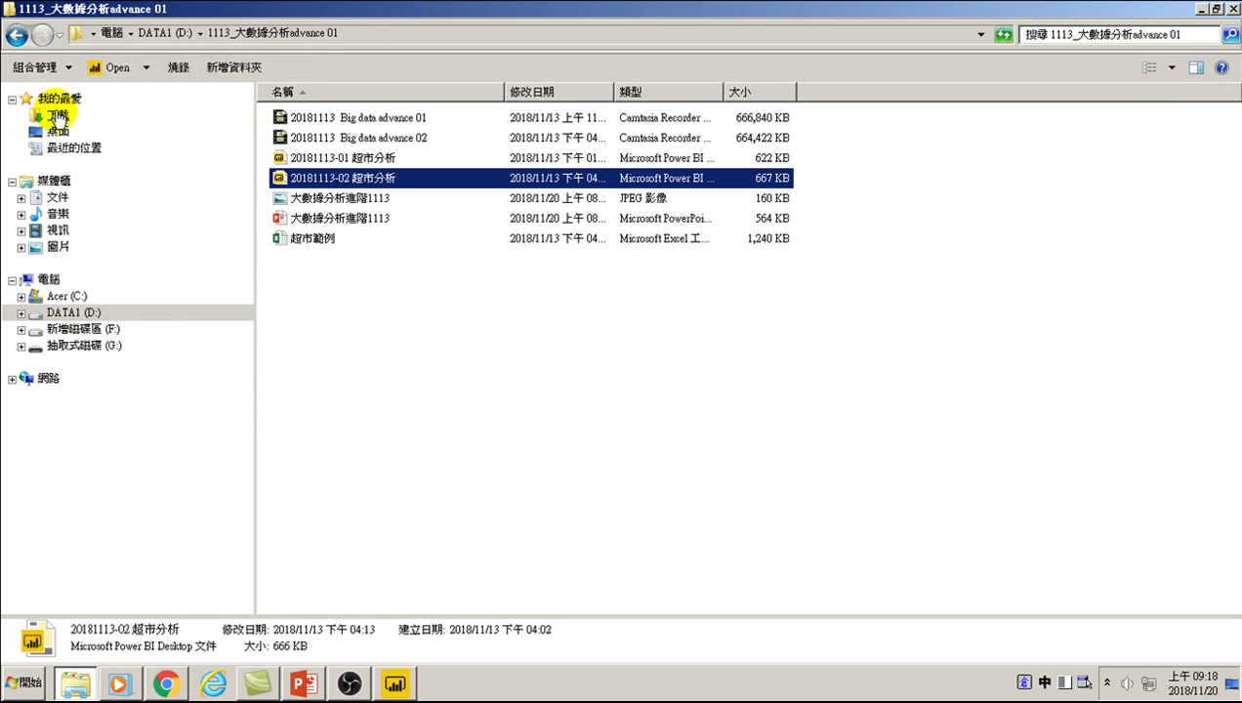
click(58, 115)
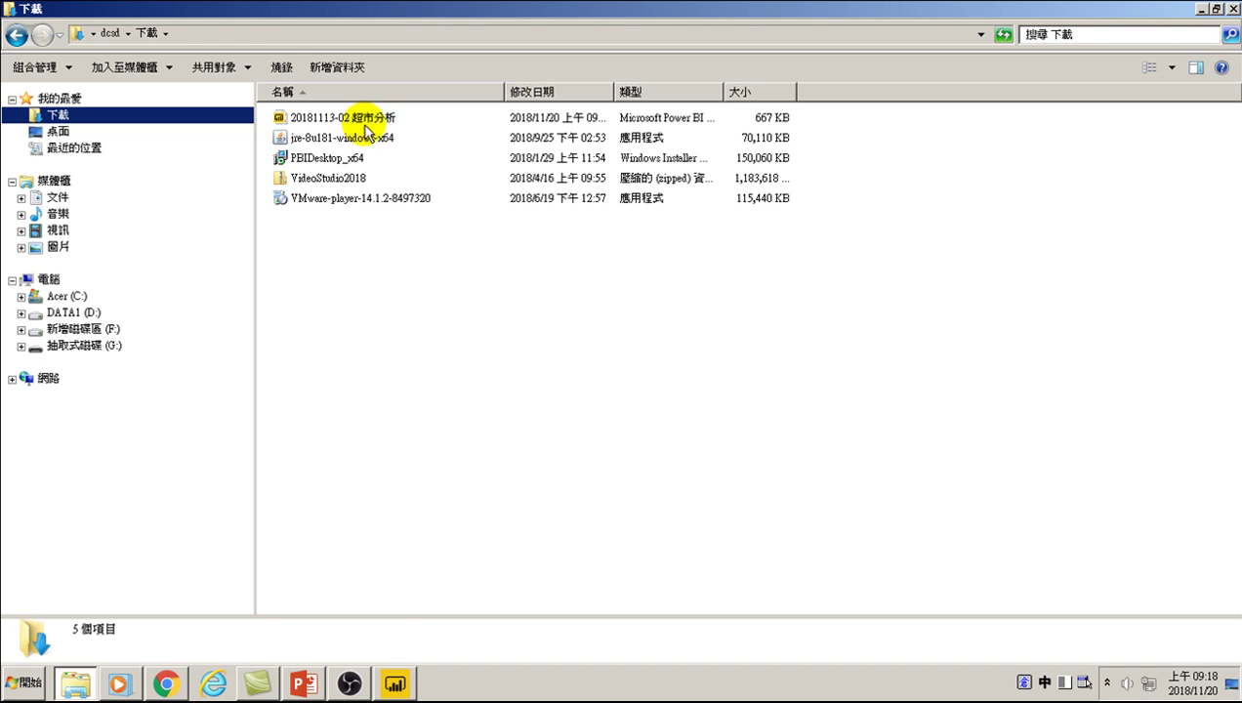
click(370, 127)
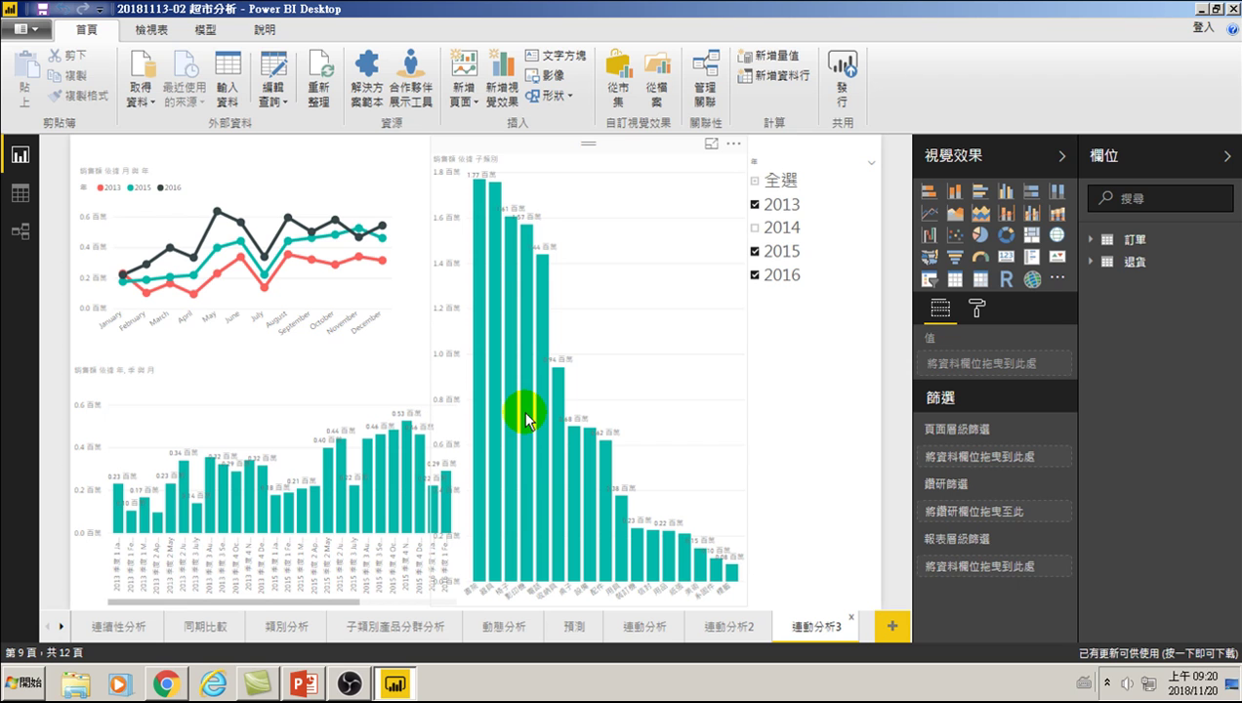
Switch to Data view to list the 訂單 table's 10,000 order rows
click(19, 194)
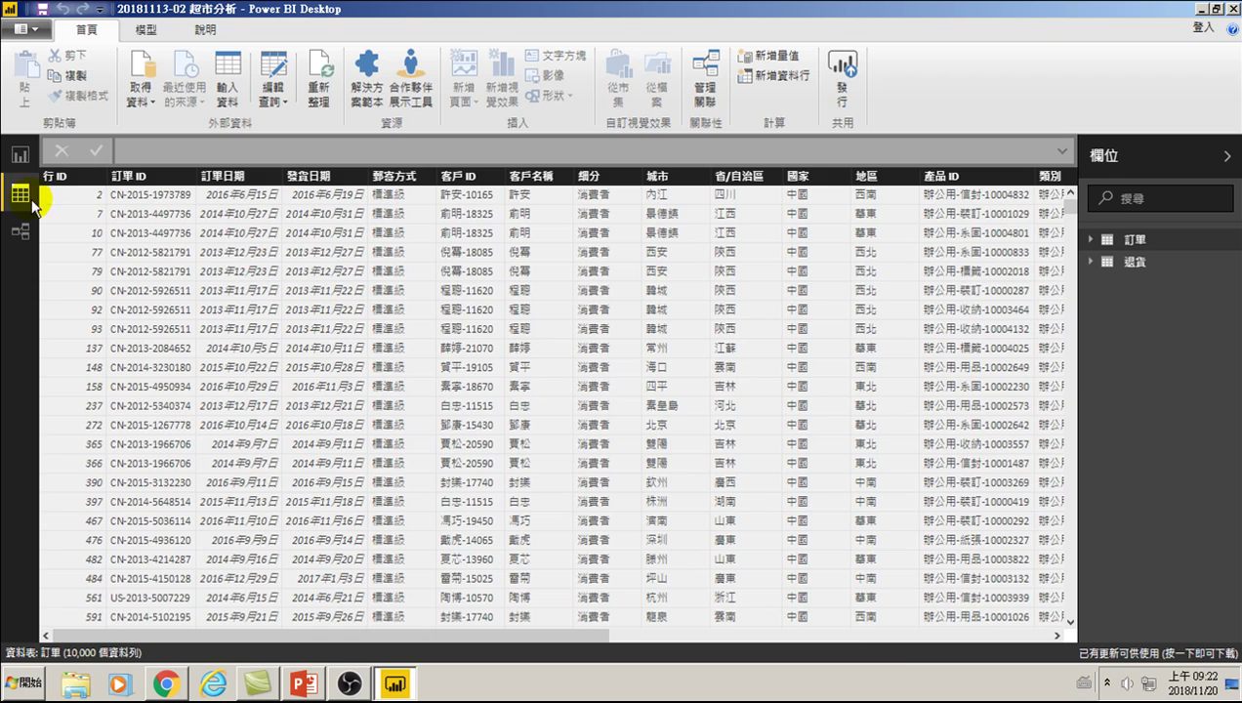
Drill the 連續性分析 page's yearly sales chart down through quarters to months
click(20, 156)
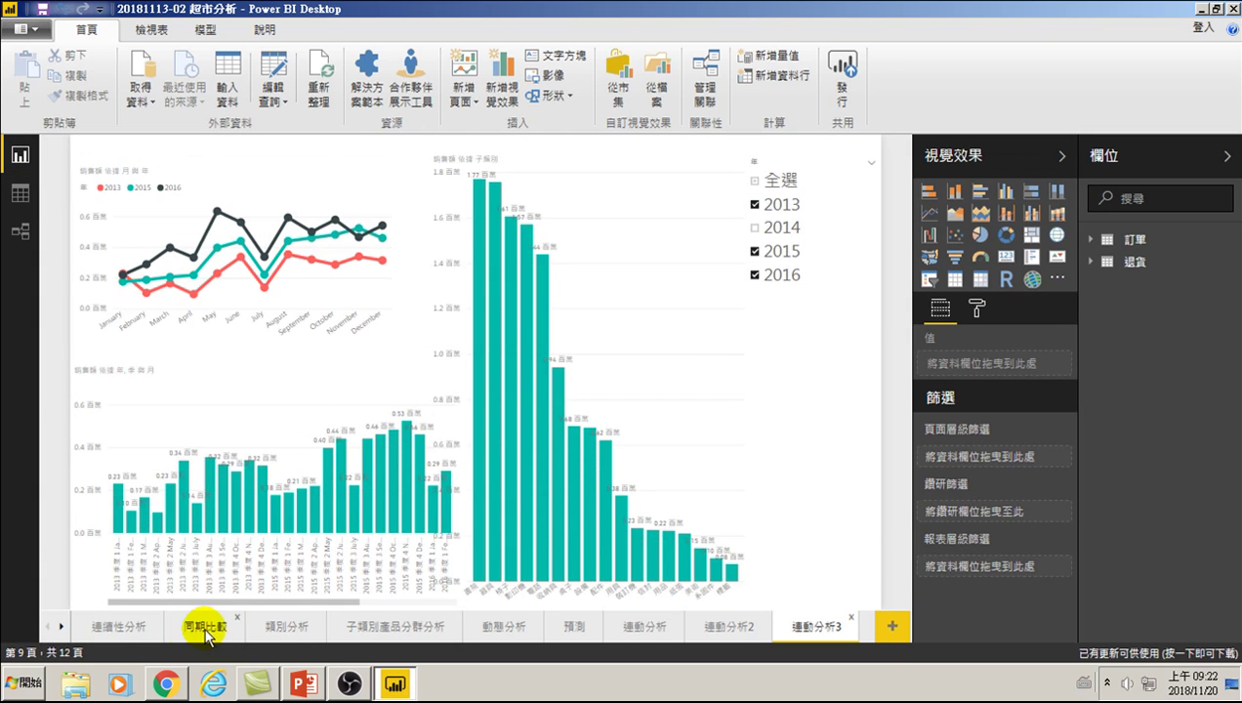
click(114, 629)
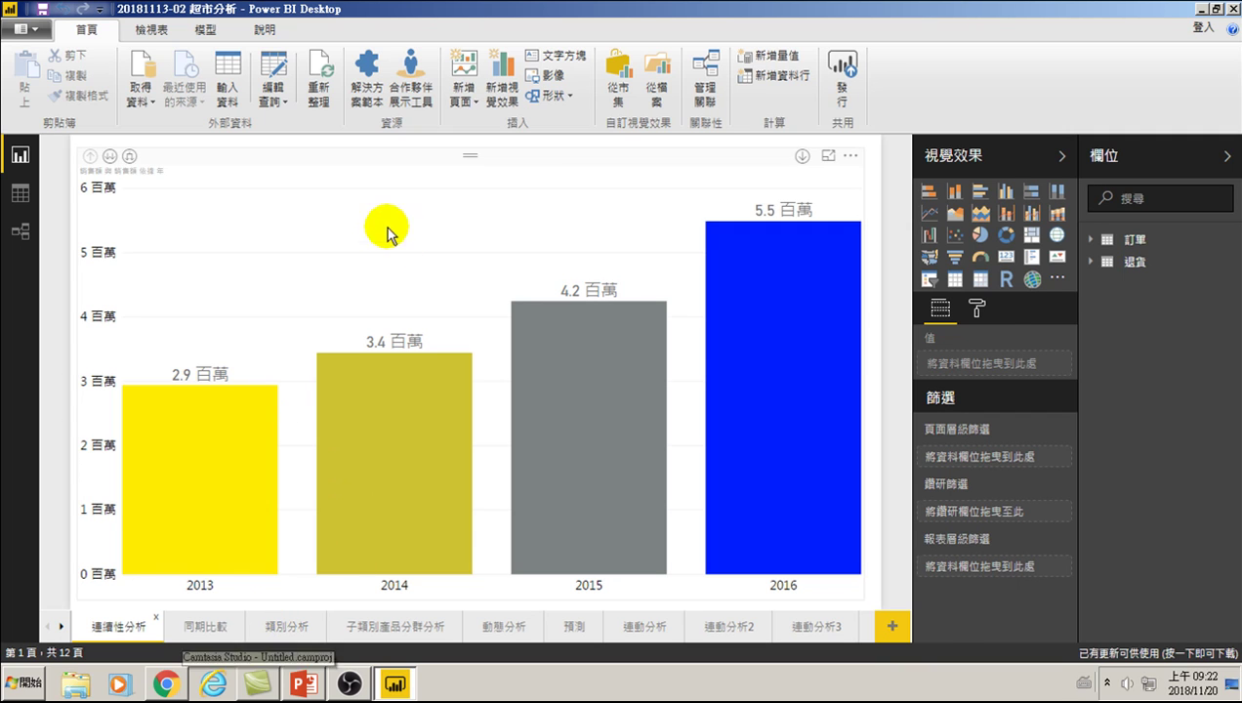
click(594, 172)
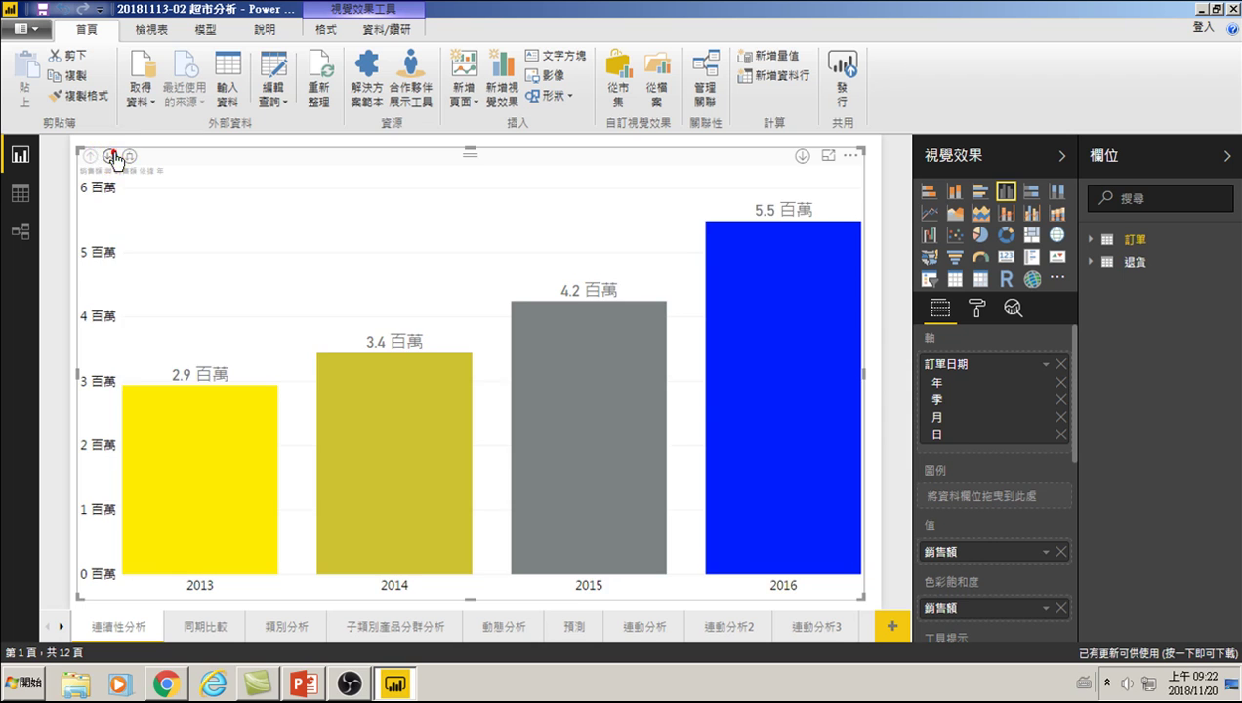
click(111, 157)
click(111, 157)
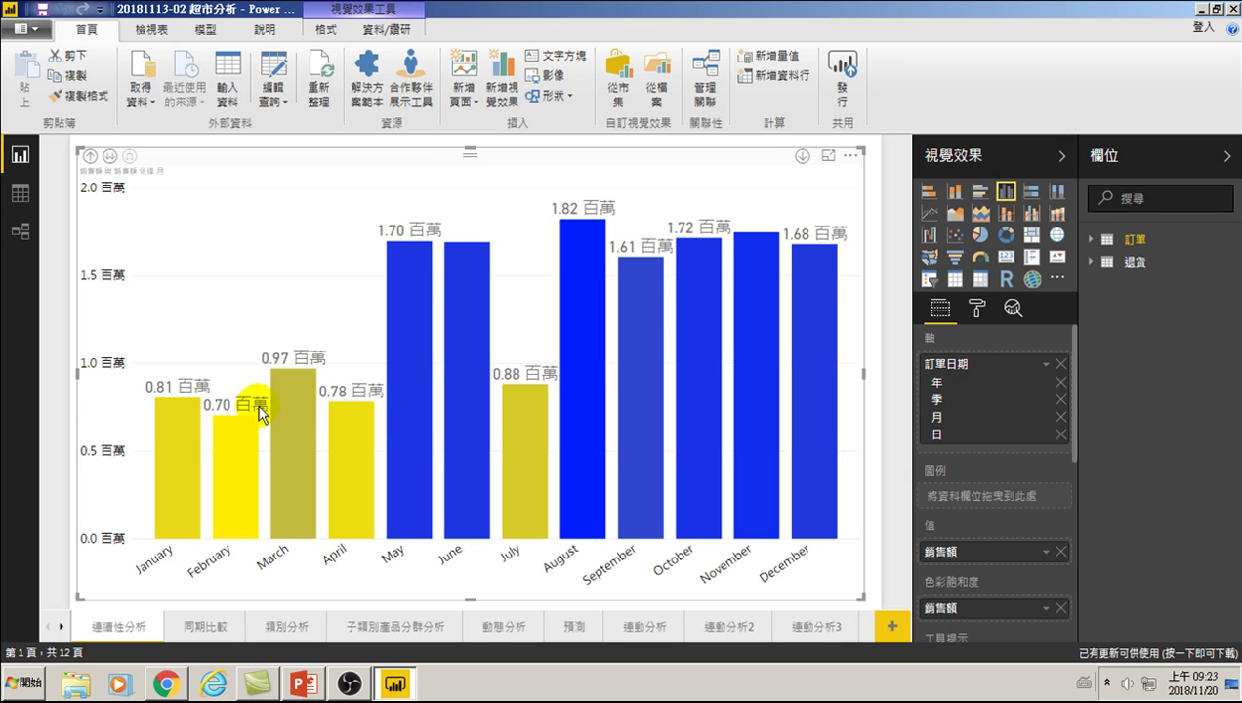
Check the data rows, then expand the 訂單 field list and scroll through its columns
click(20, 193)
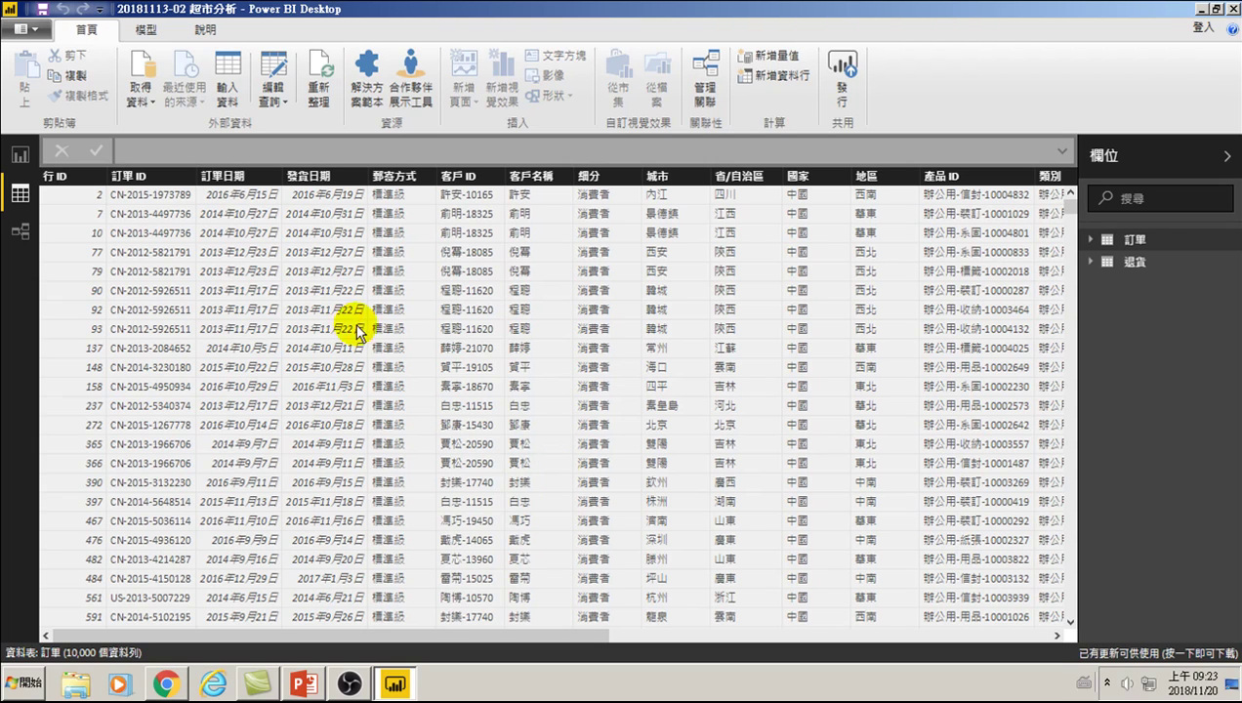
click(20, 154)
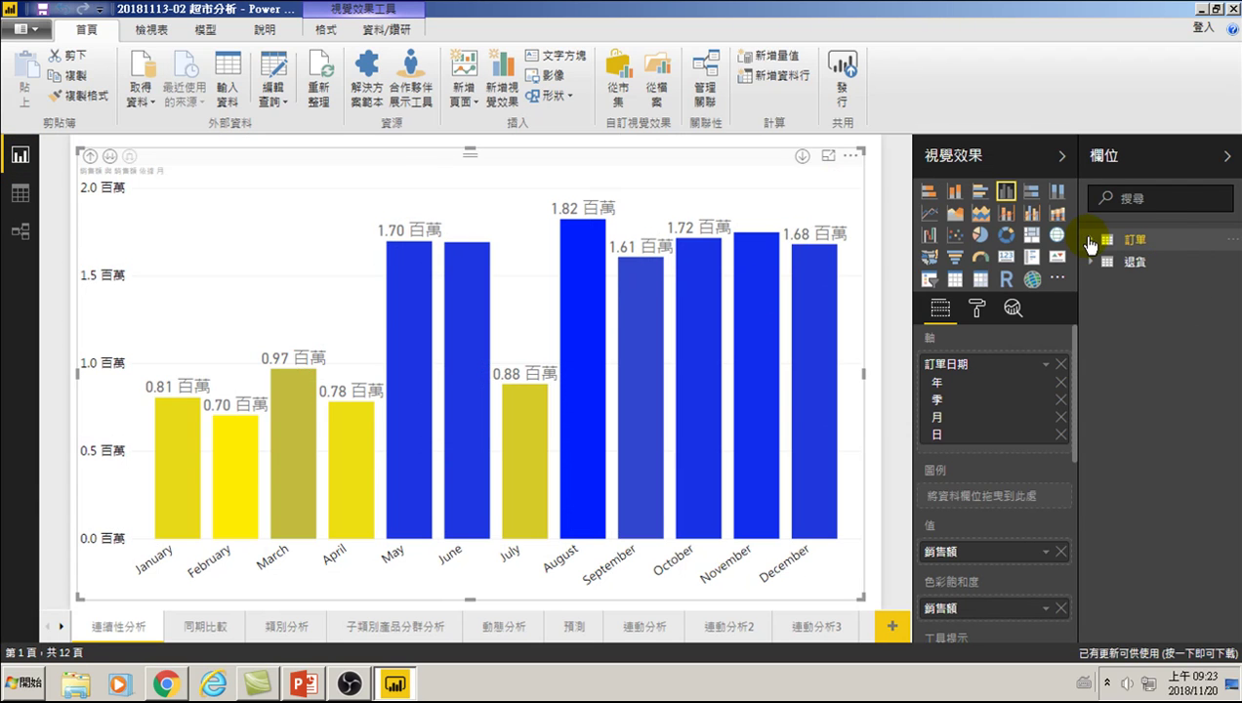
click(1089, 239)
scroll(1149, 504, down, 2)
scroll(1152, 508, down, 2)
scroll(1155, 597, up, 4)
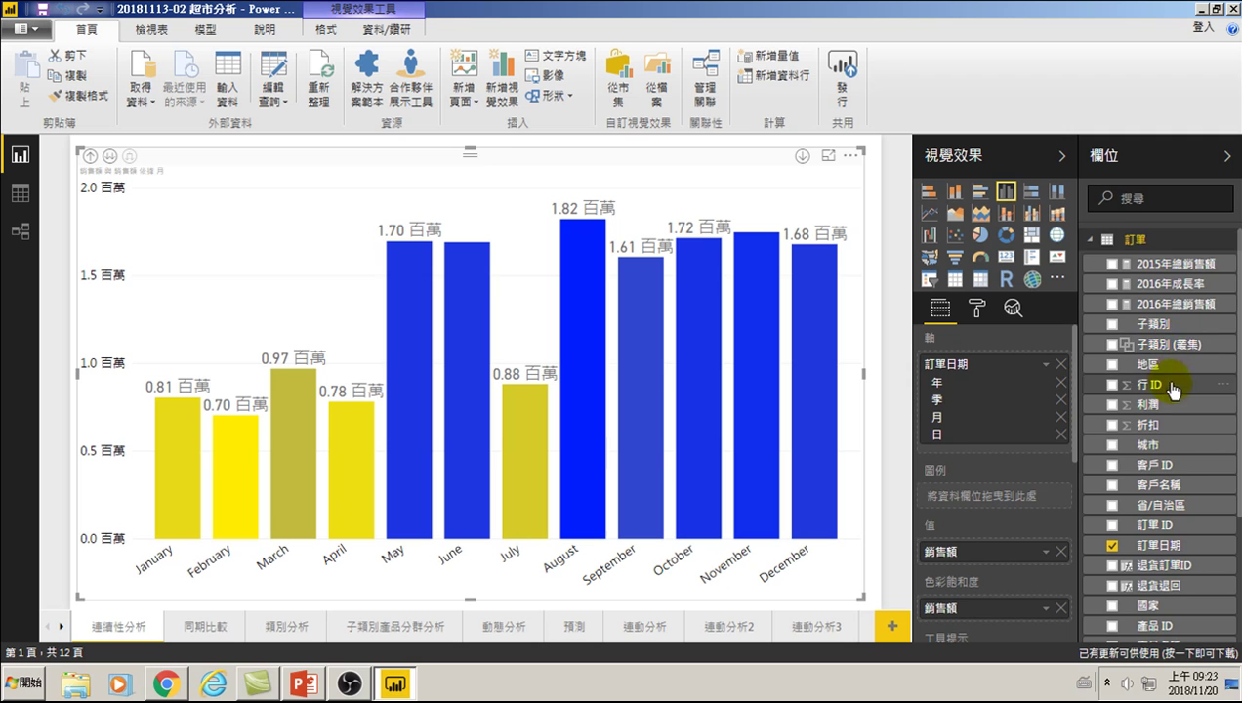
scroll(1167, 391, down, 2)
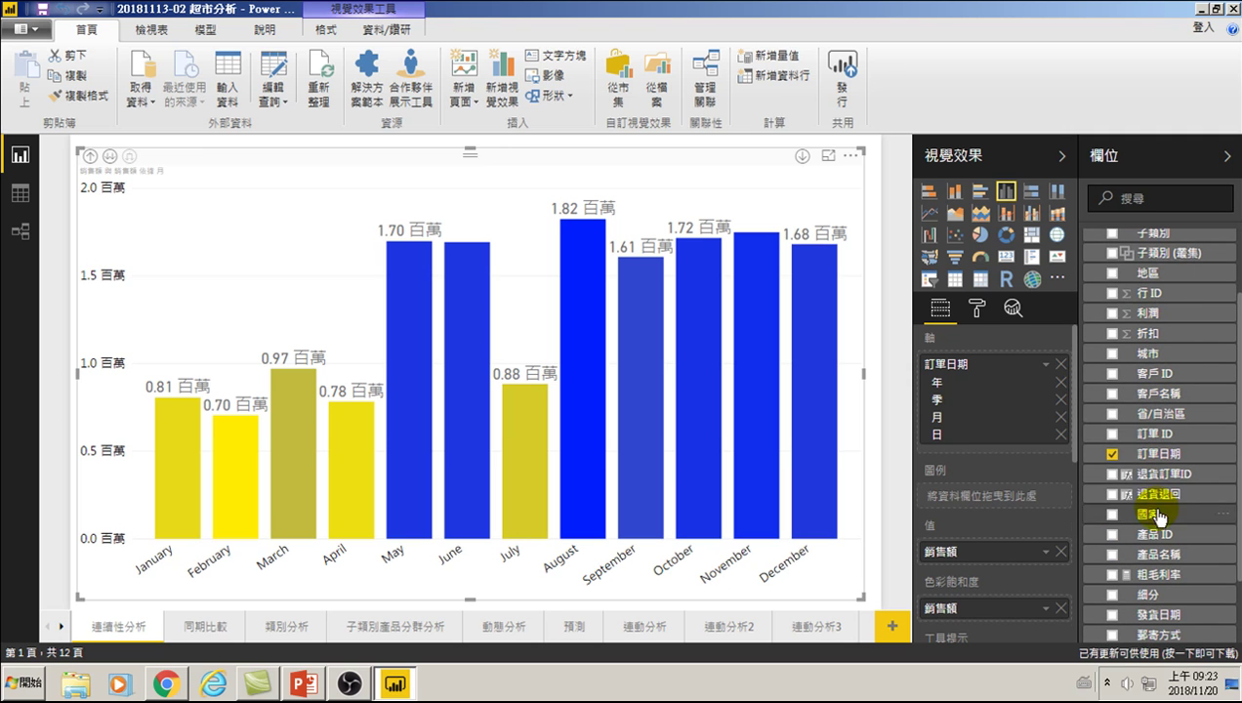
scroll(1167, 517, down, 2)
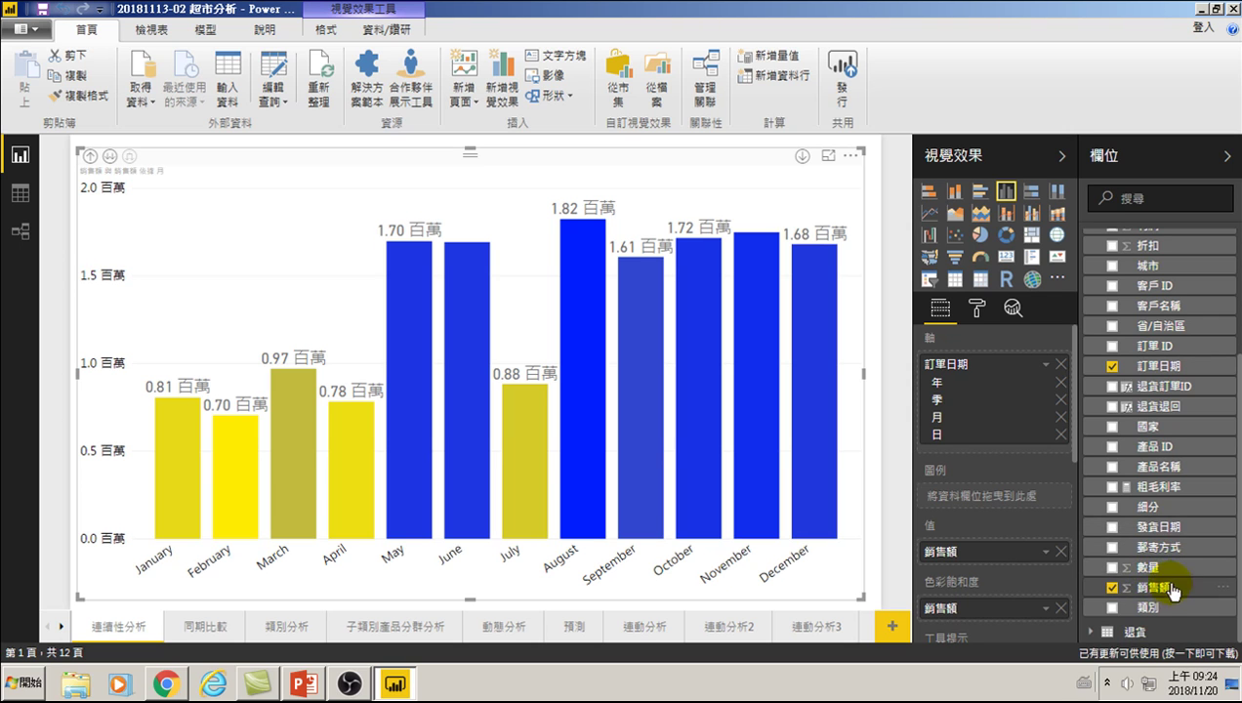
scroll(1162, 552, up, 3)
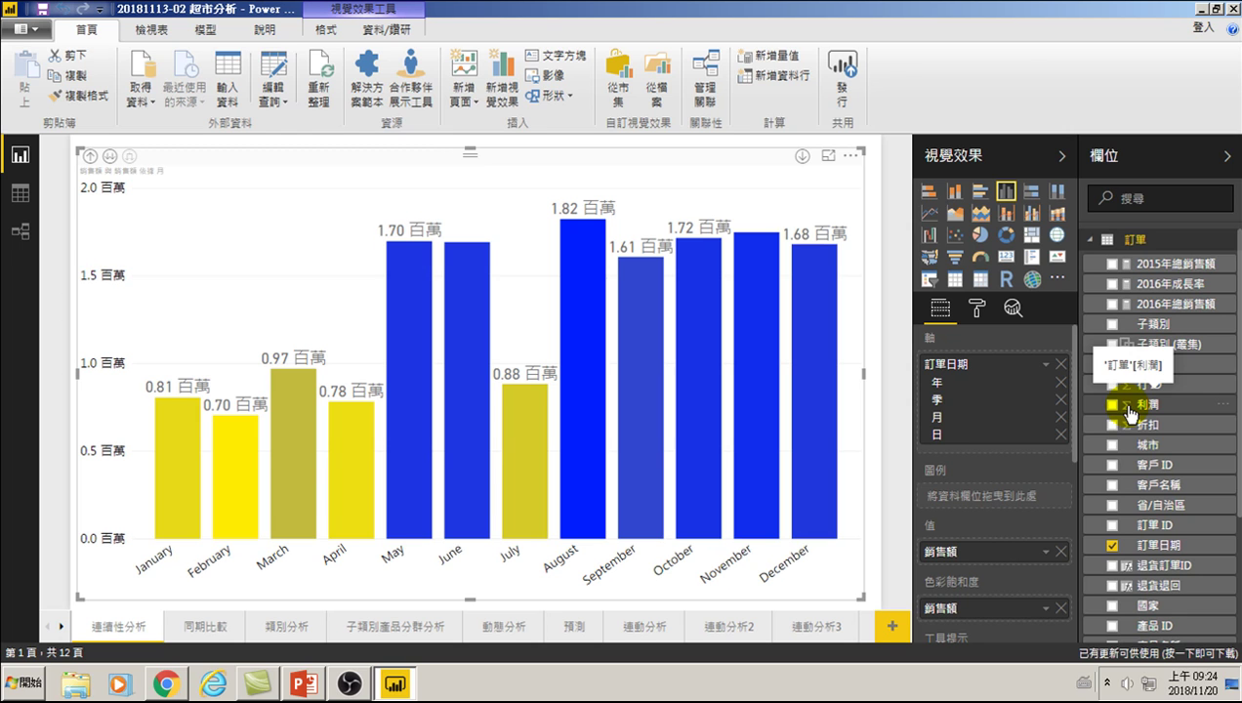
click(16, 680)
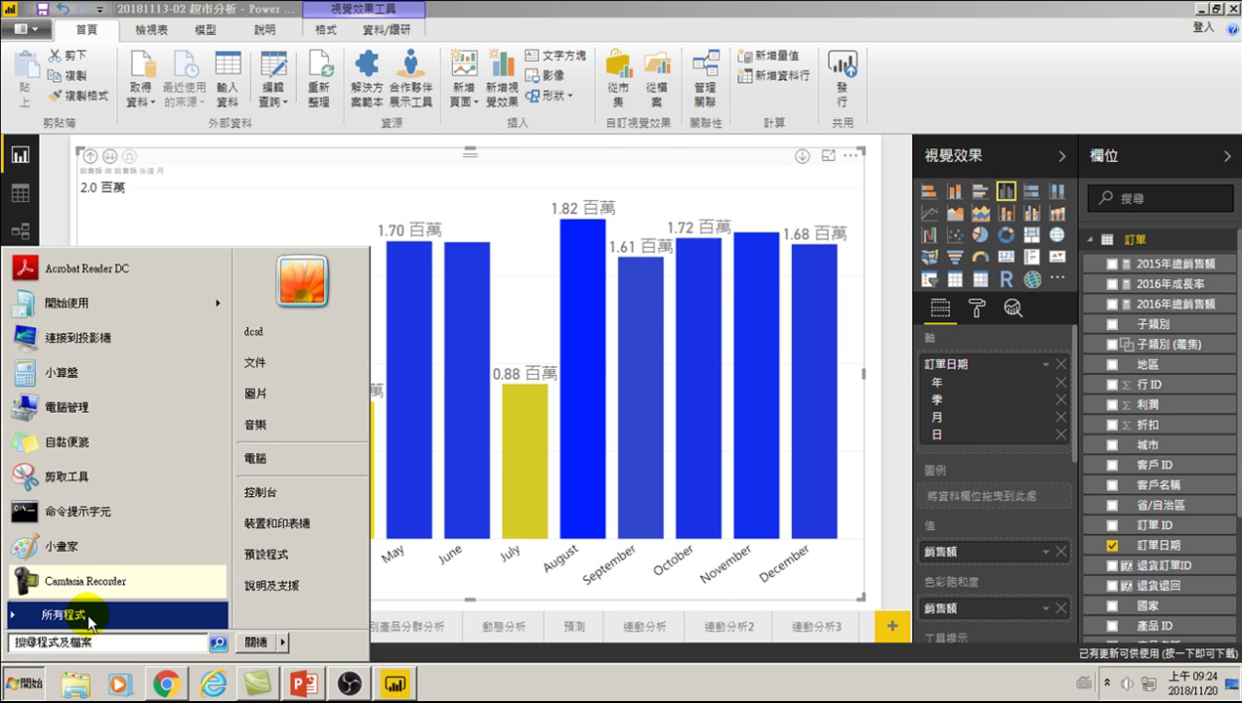
click(236, 162)
click(19, 193)
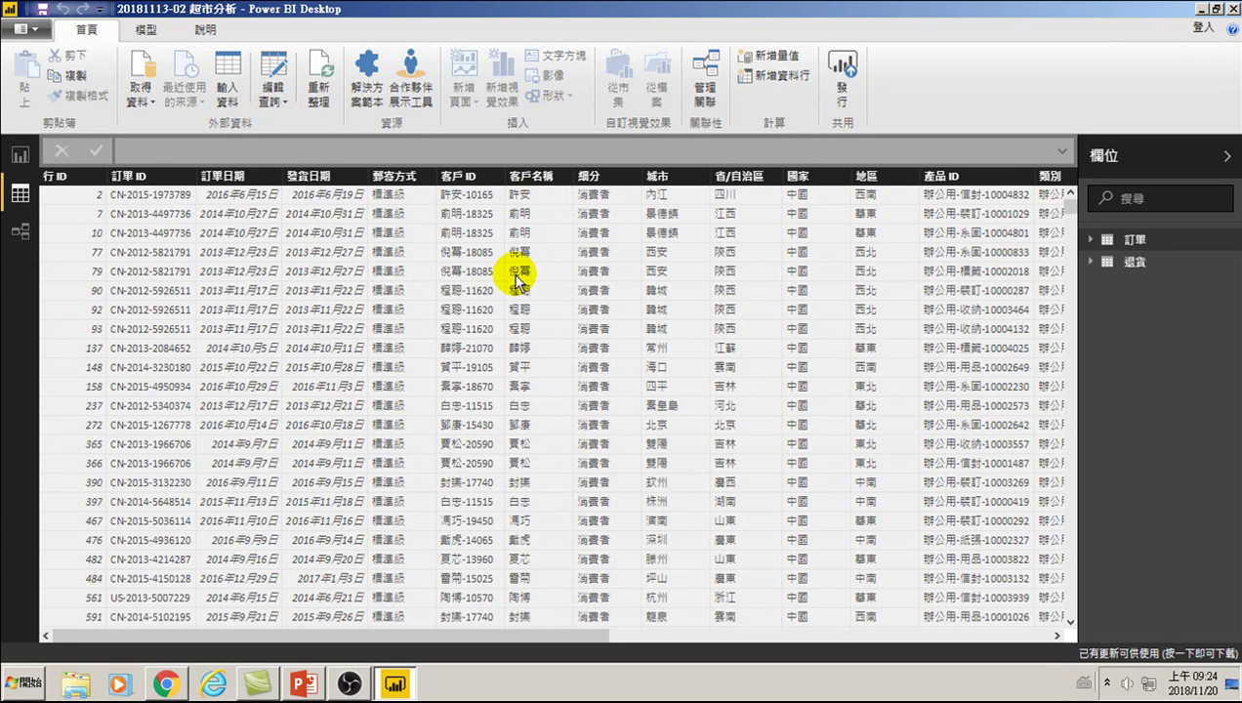
drag(587, 639, 1053, 640)
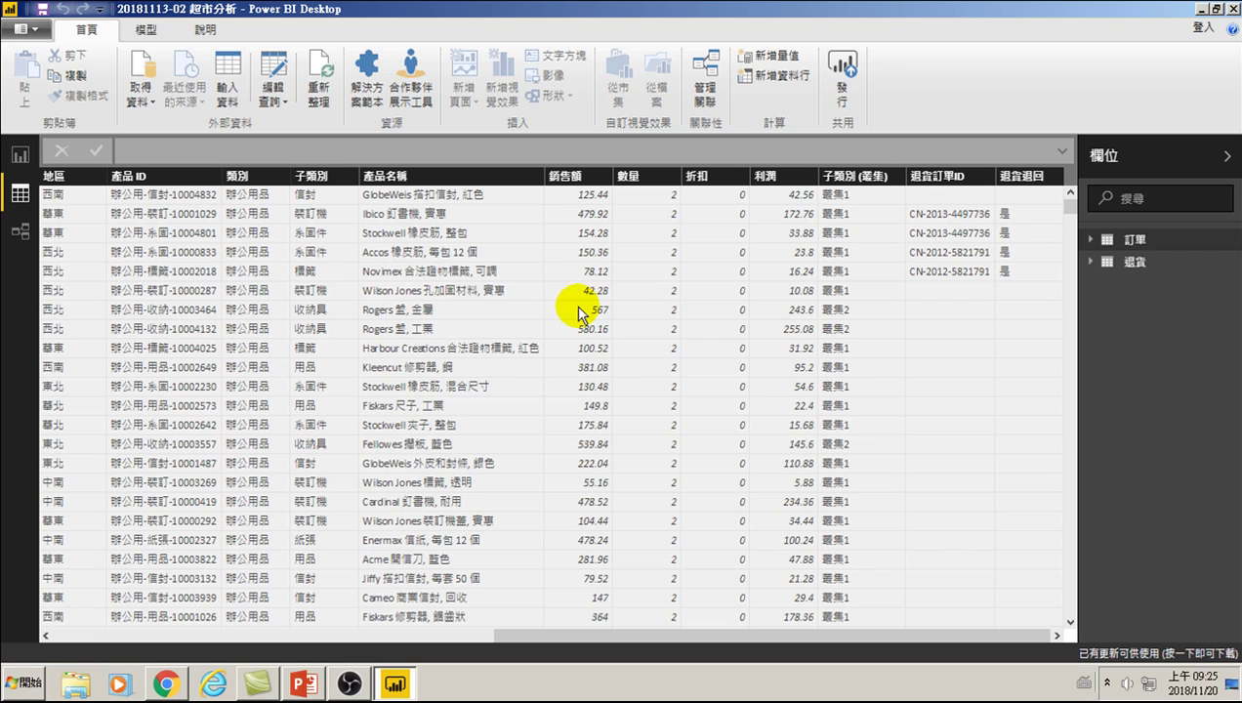
drag(631, 636, 604, 636)
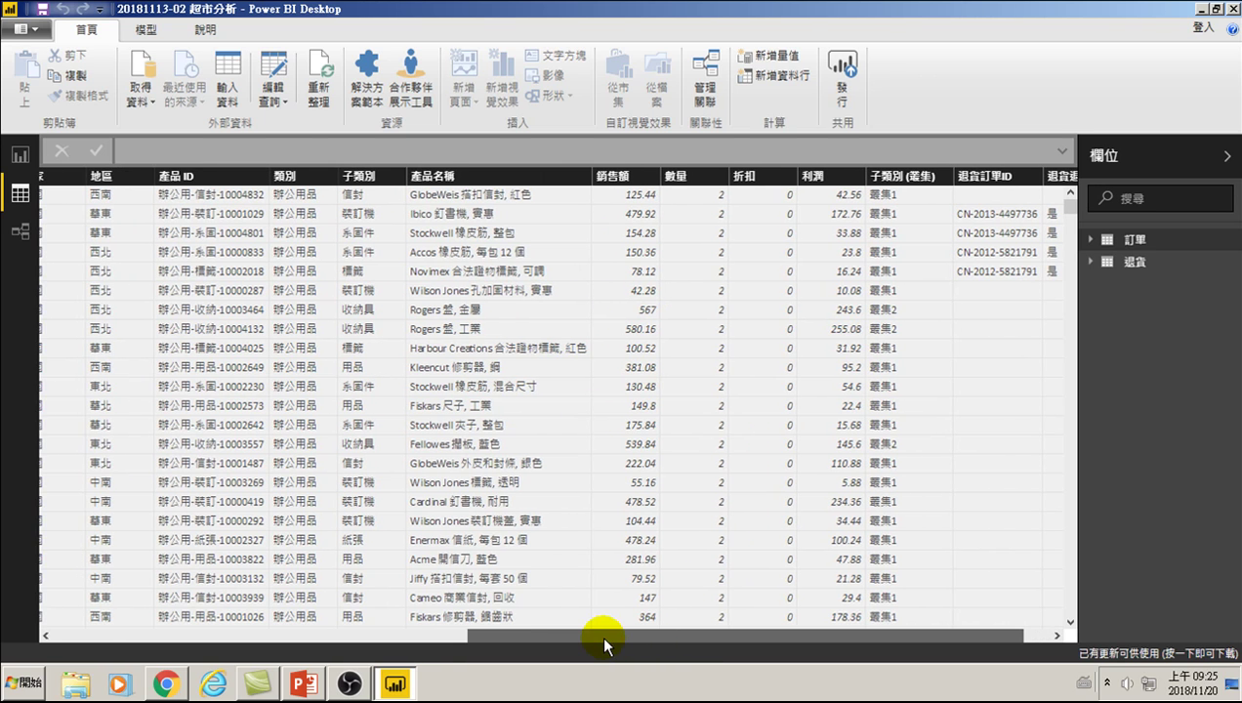
drag(603, 644, 144, 625)
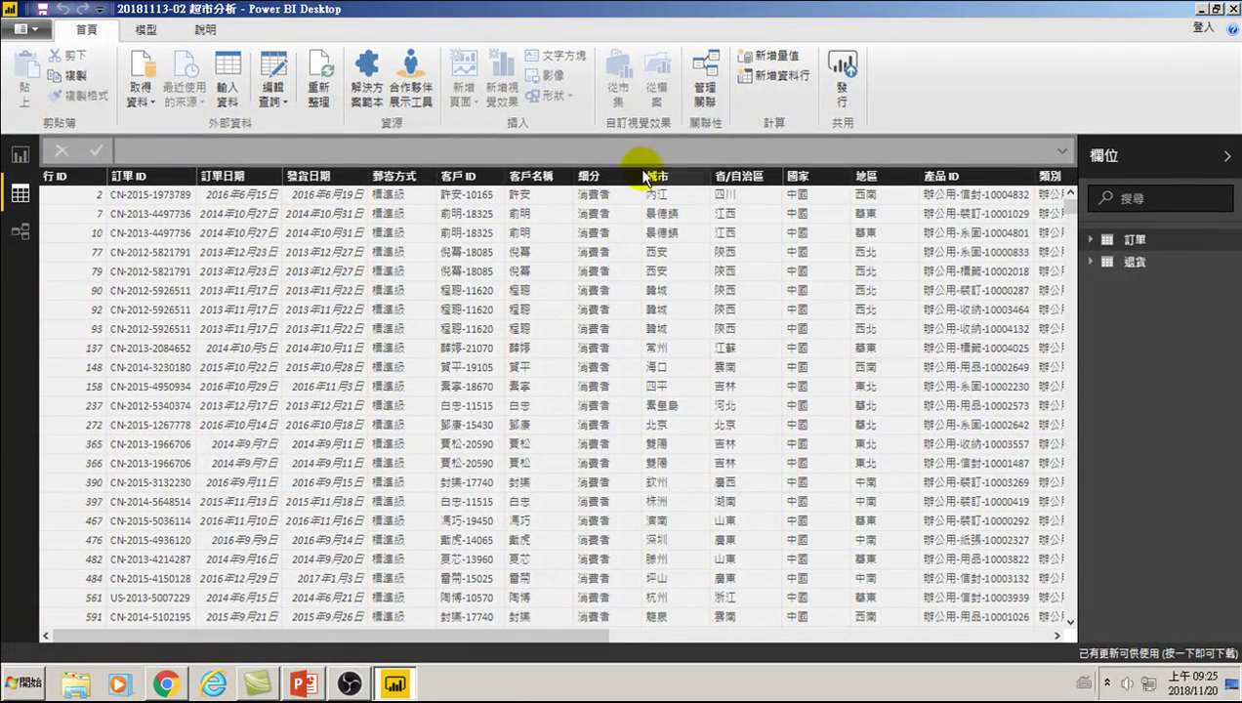
drag(527, 634, 900, 617)
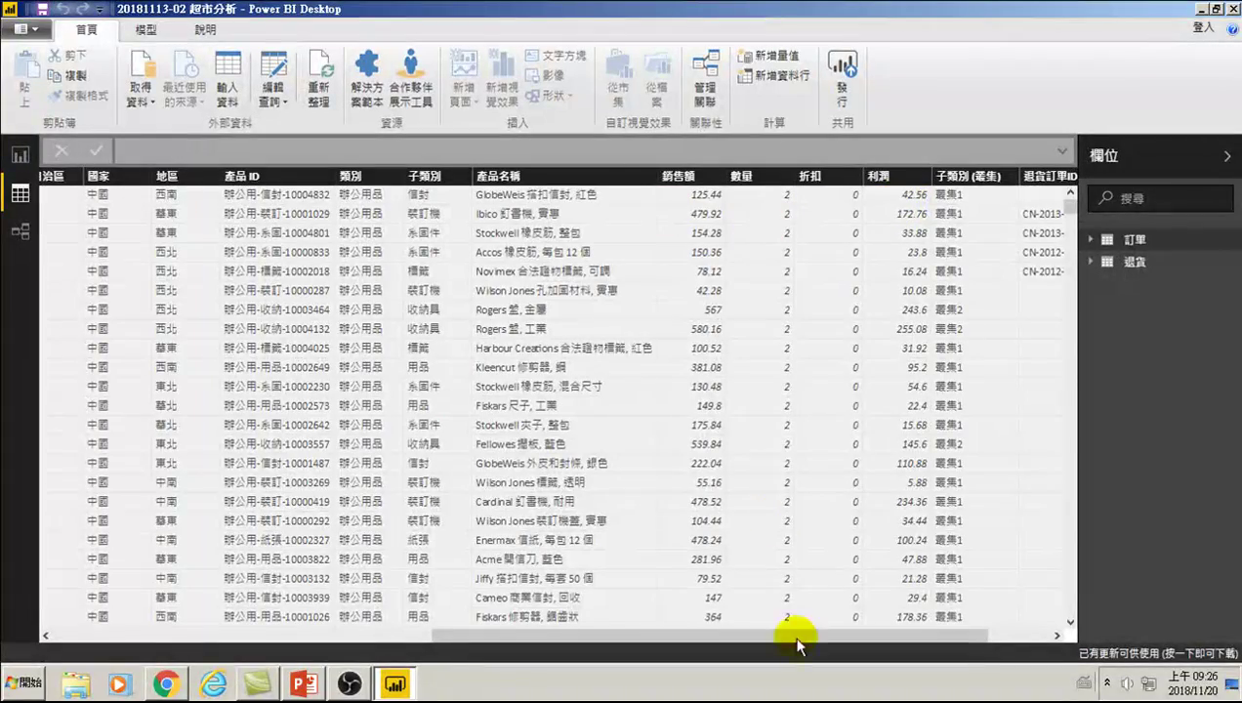
mouse_move(767, 635)
mouse_down()
mouse_move(695, 654)
mouse_move(374, 649)
mouse_up()
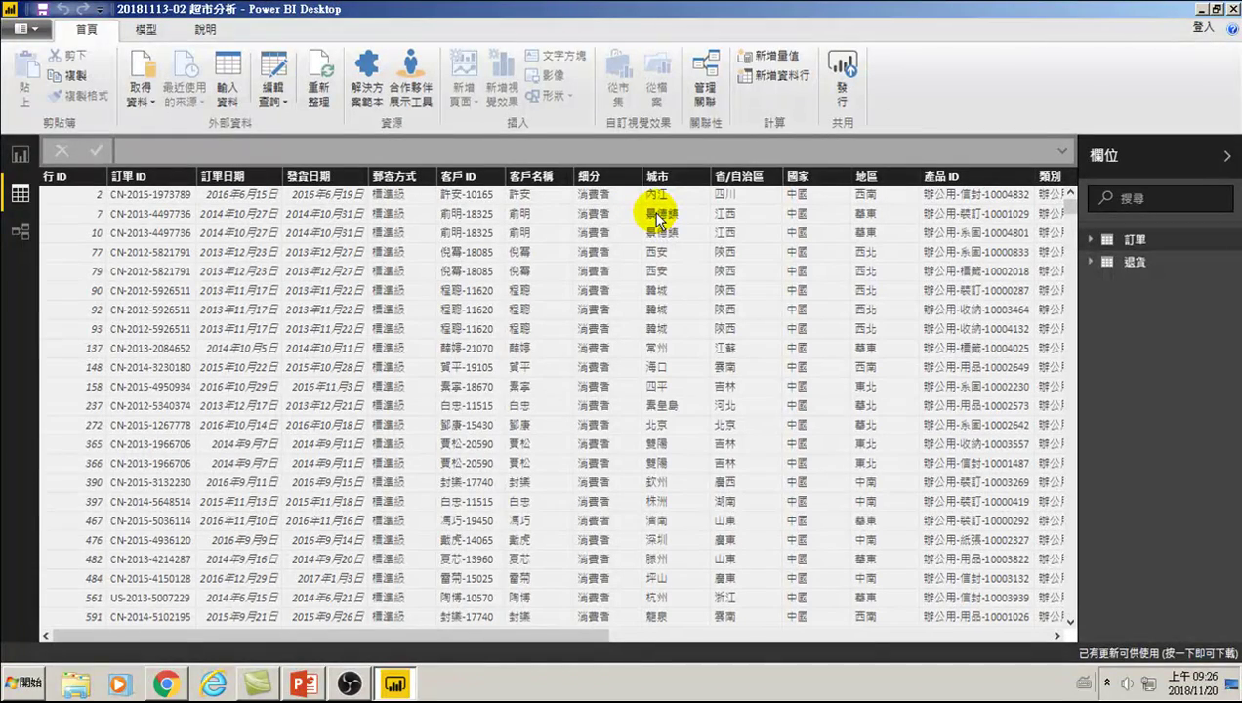
Expand Start > All Programs > 附屬應用程式 to reveal 記事本
click(21, 679)
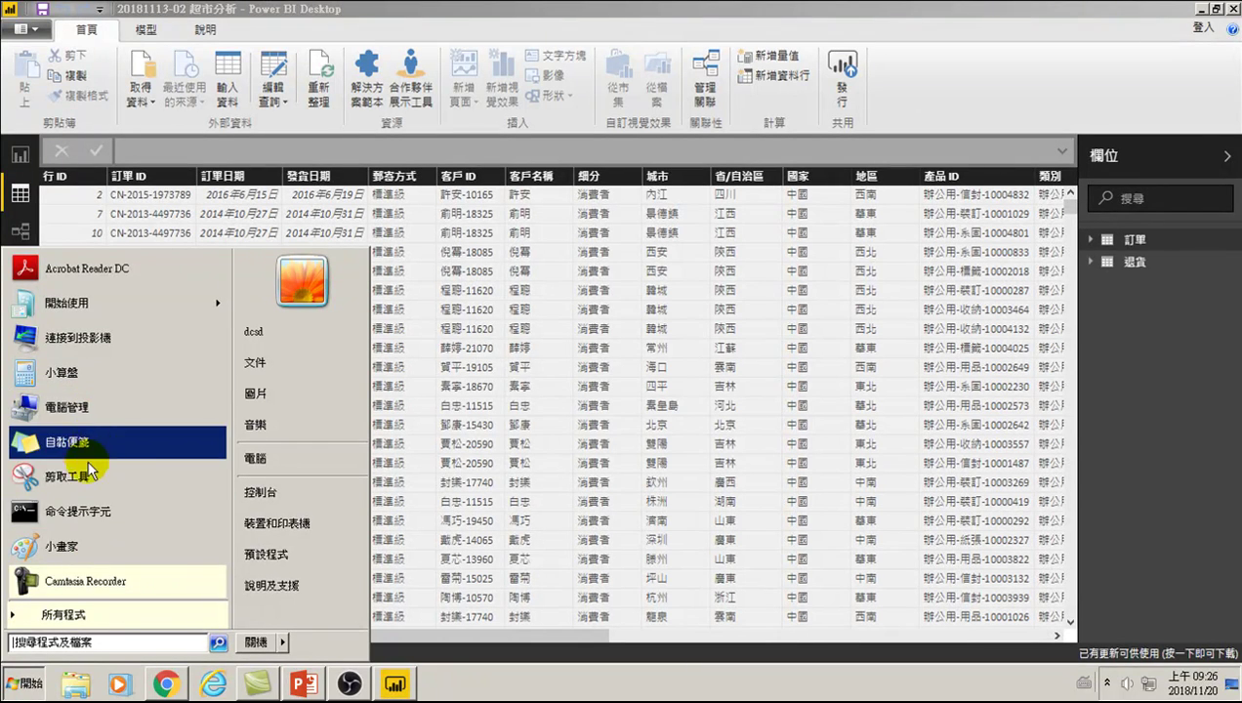
click(101, 614)
scroll(110, 479, down, 4)
scroll(108, 440, down, 3)
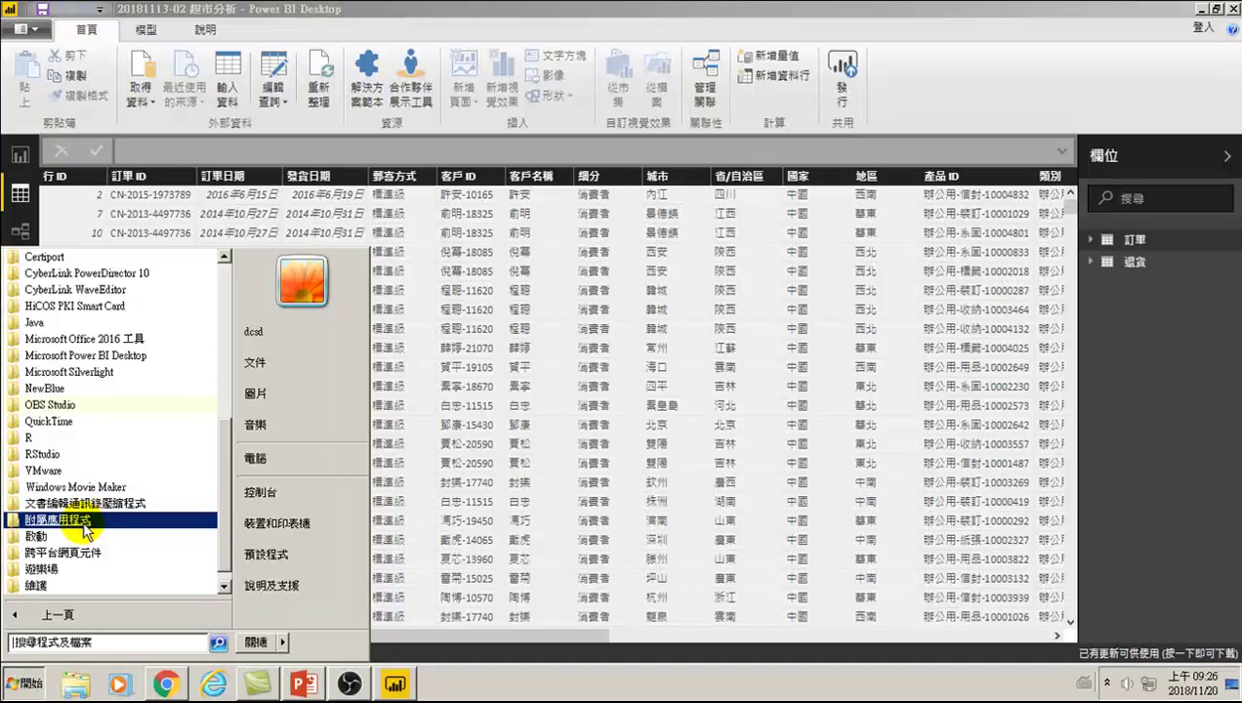
click(85, 528)
scroll(86, 532, down, 2)
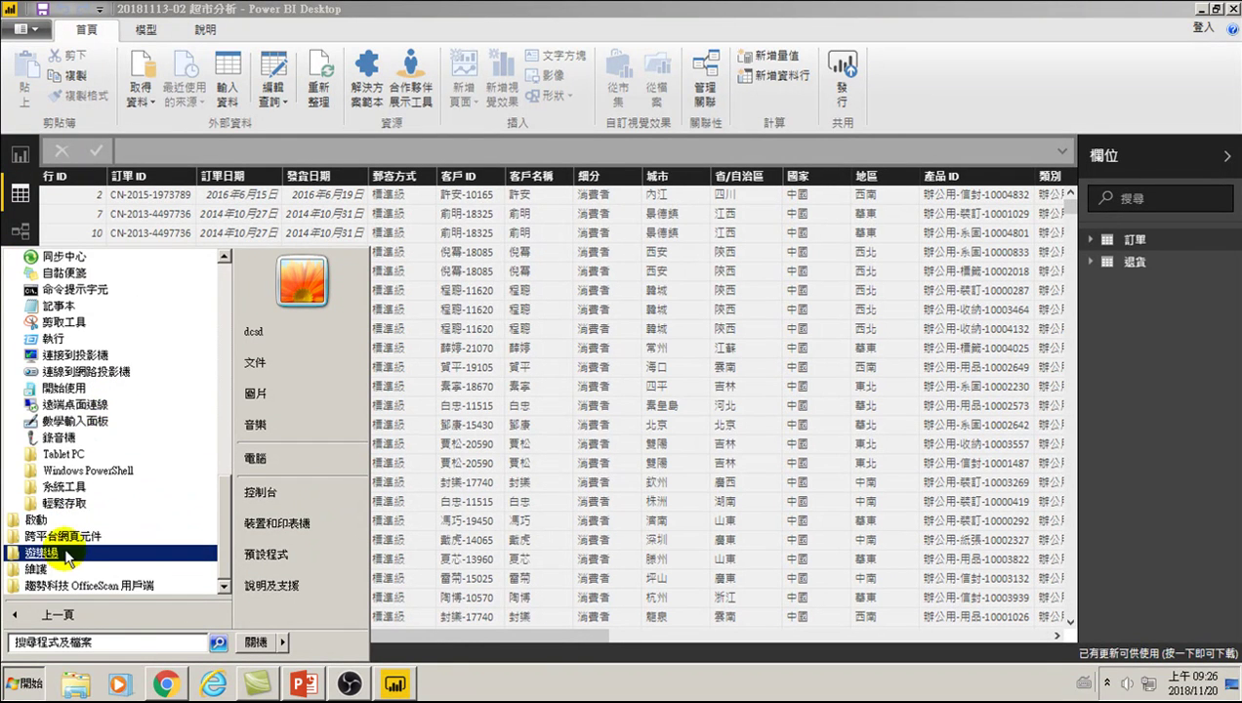
Launch Notepad, set its font size to 20, and move it lower right
click(78, 307)
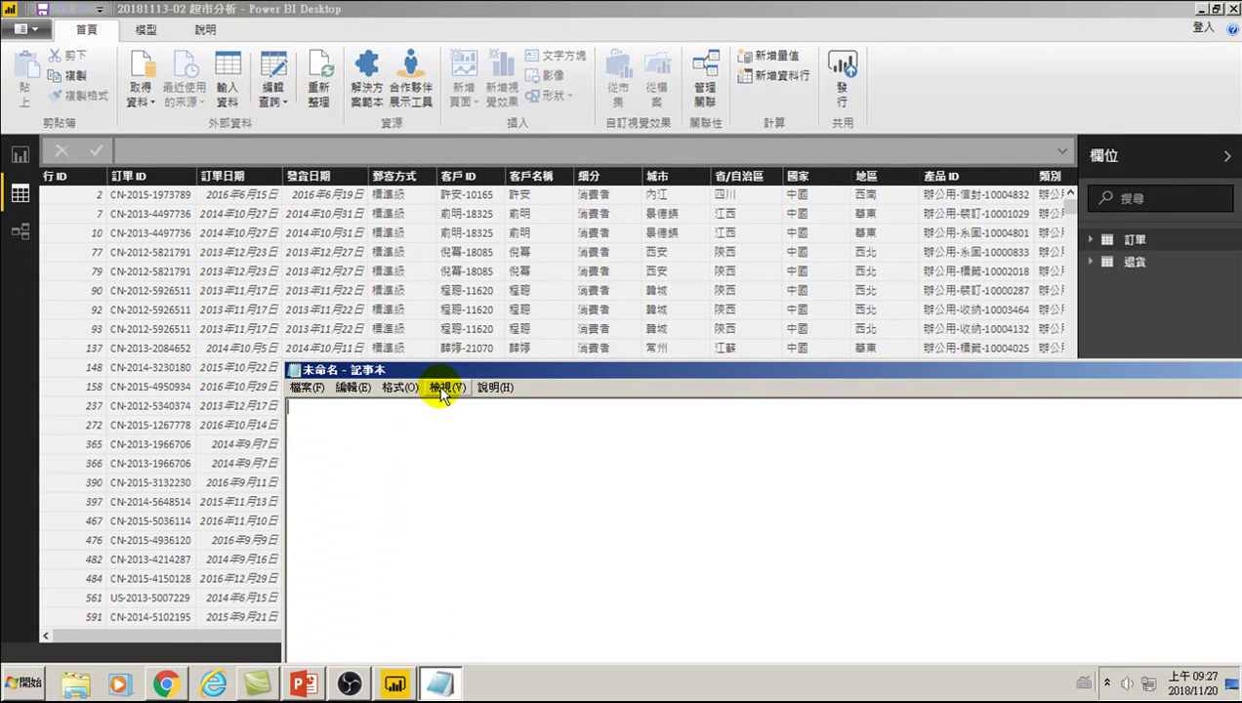
click(401, 388)
click(415, 425)
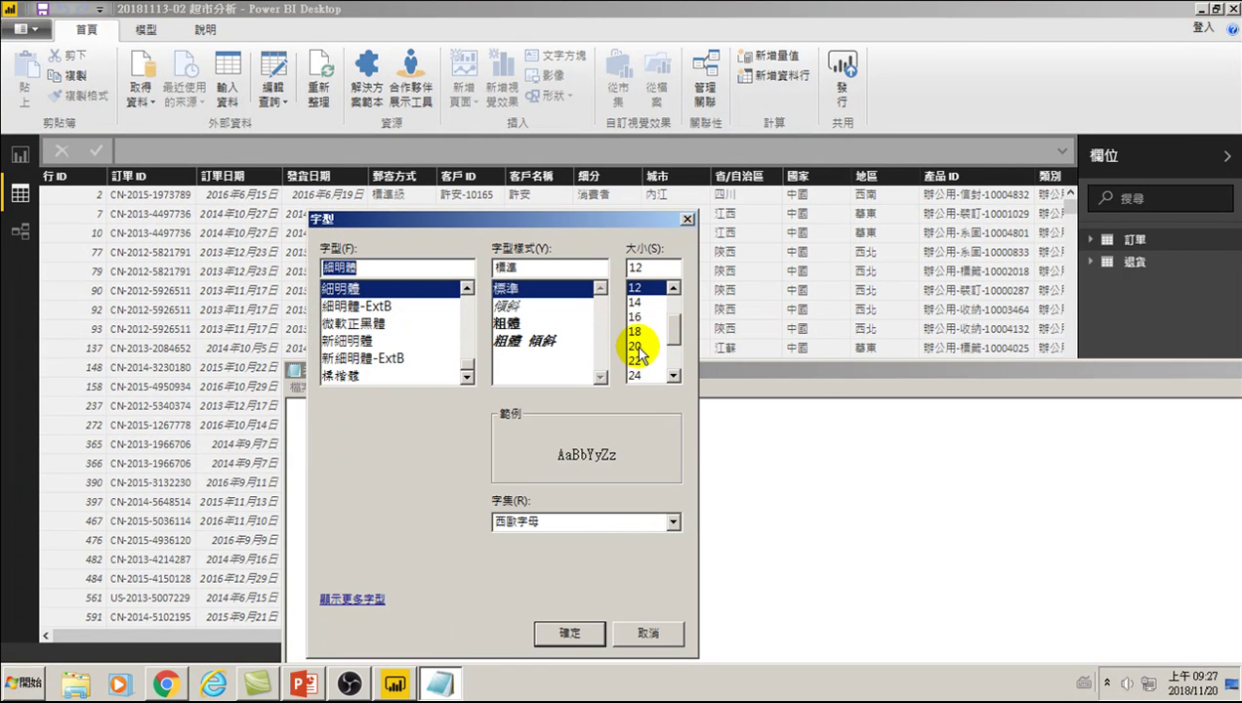
click(636, 347)
click(569, 633)
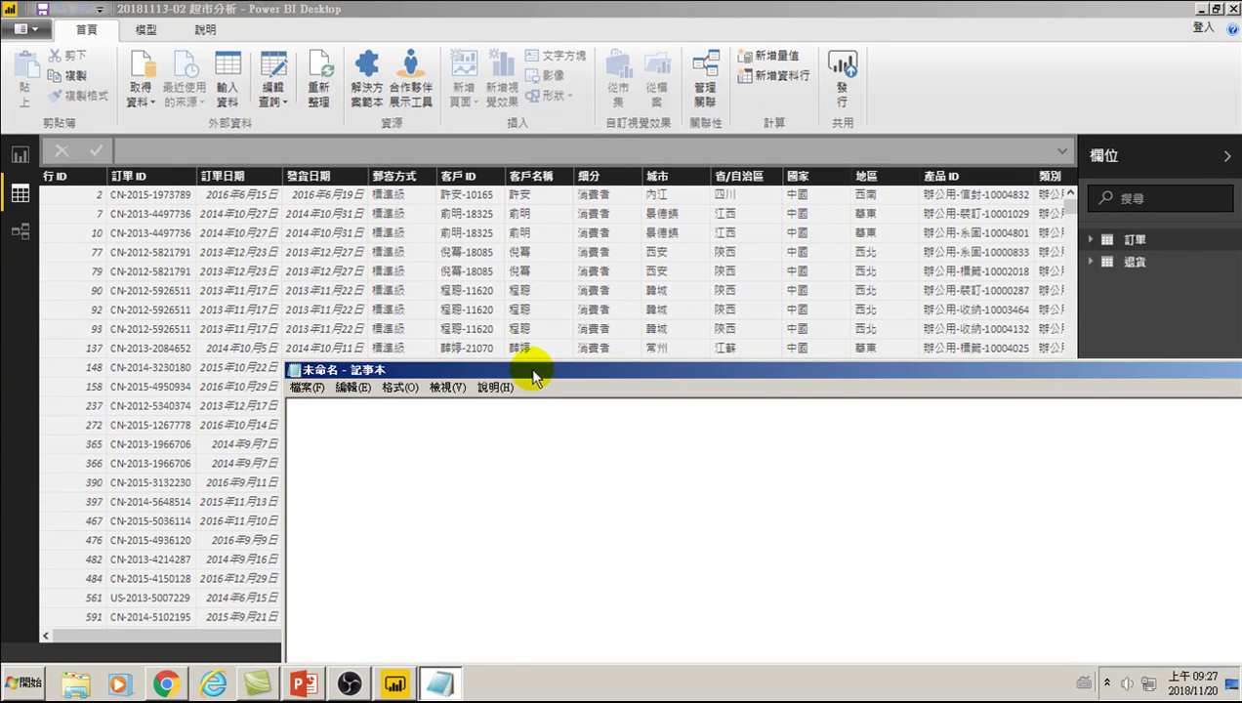
drag(534, 379, 701, 403)
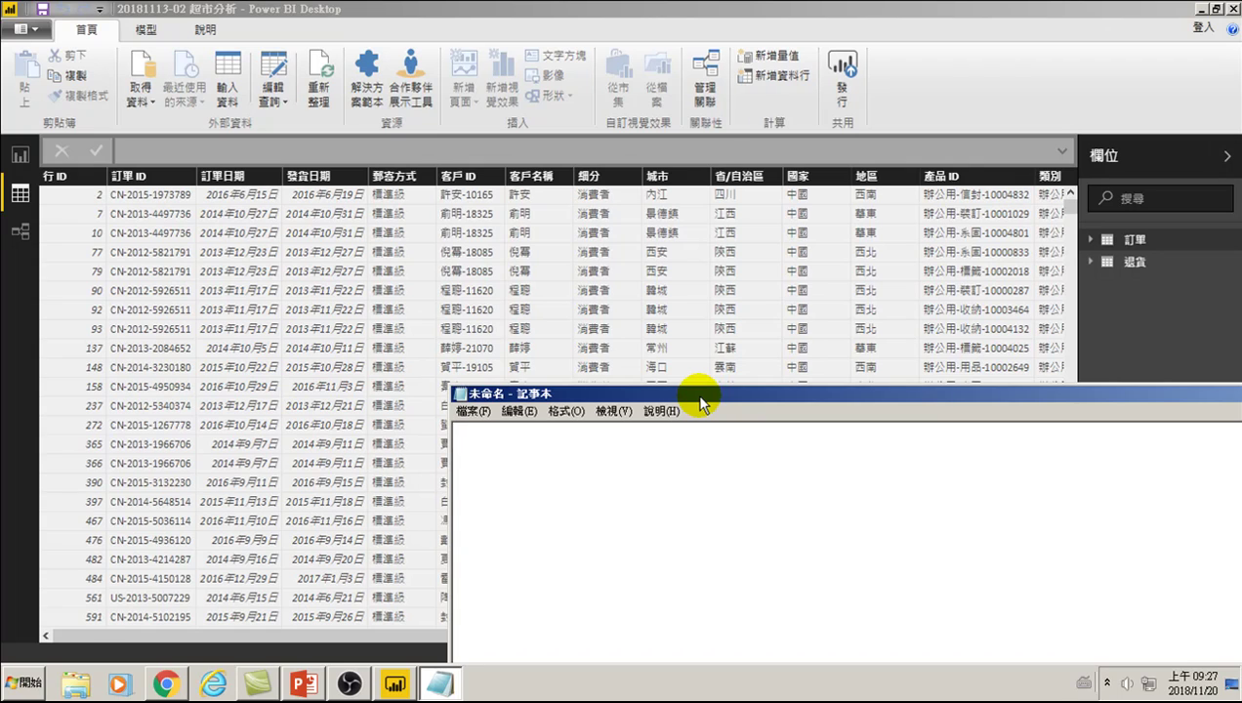
Type 客戶分類, 好客戶, 惡客戶 and 一般客戶 on separate lines using Chinese input
key(ctrl+space)
text(客戶)
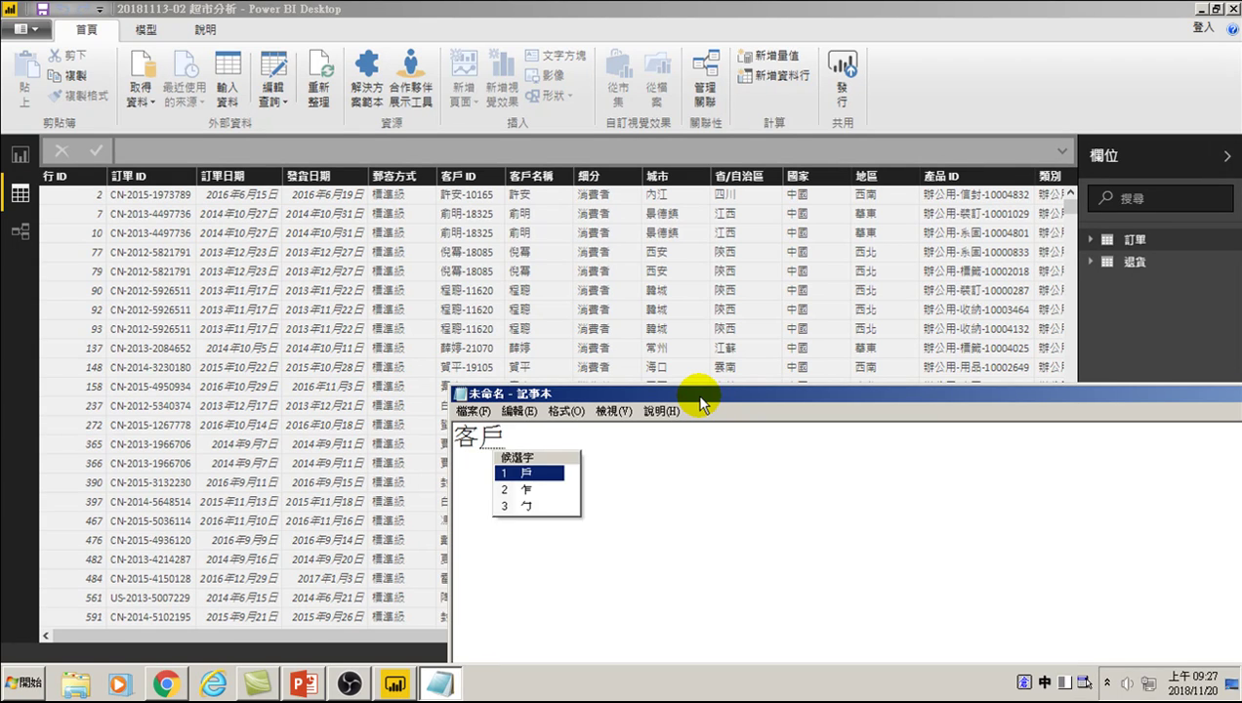
text(分類)
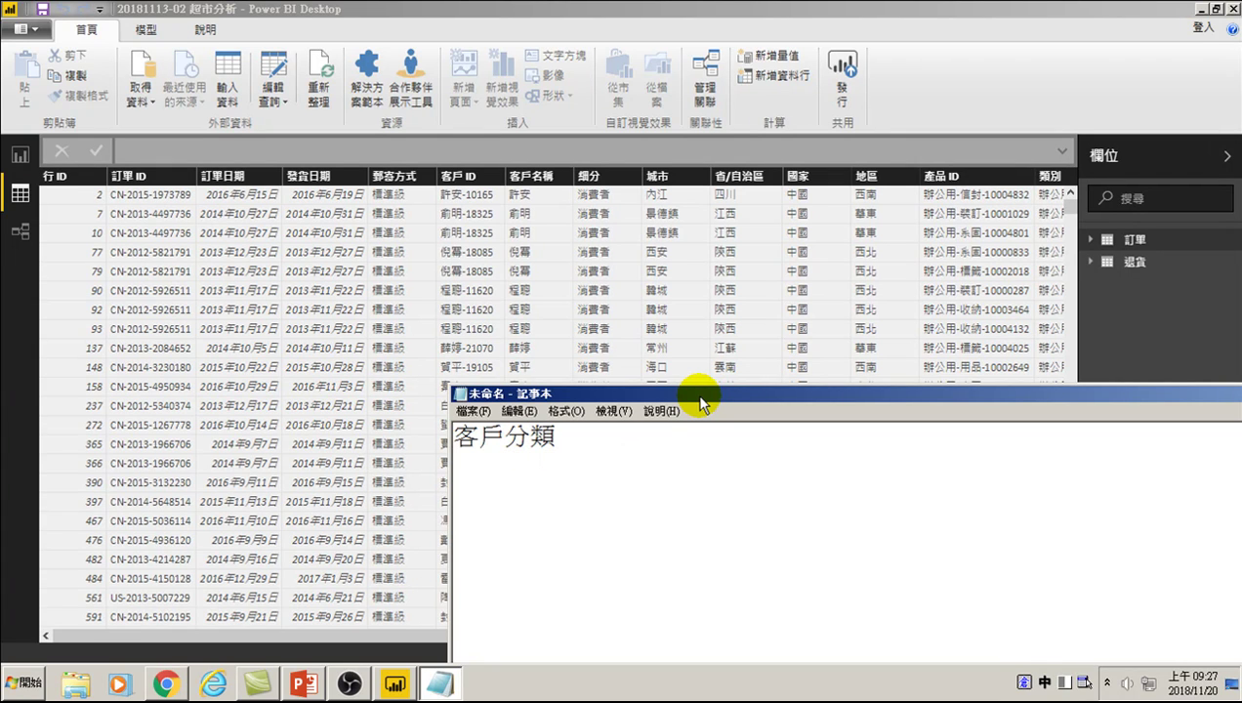
key(Return)
text(好客戶)
key(Return)
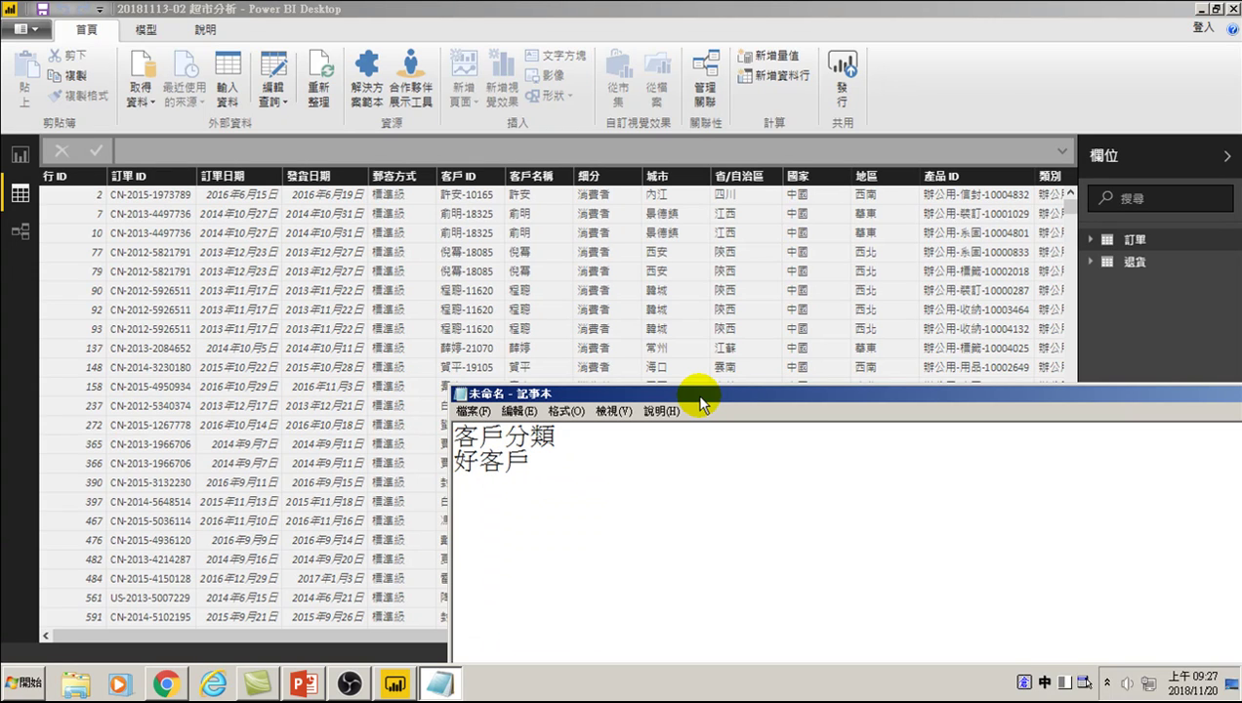
text(惡客戶 )
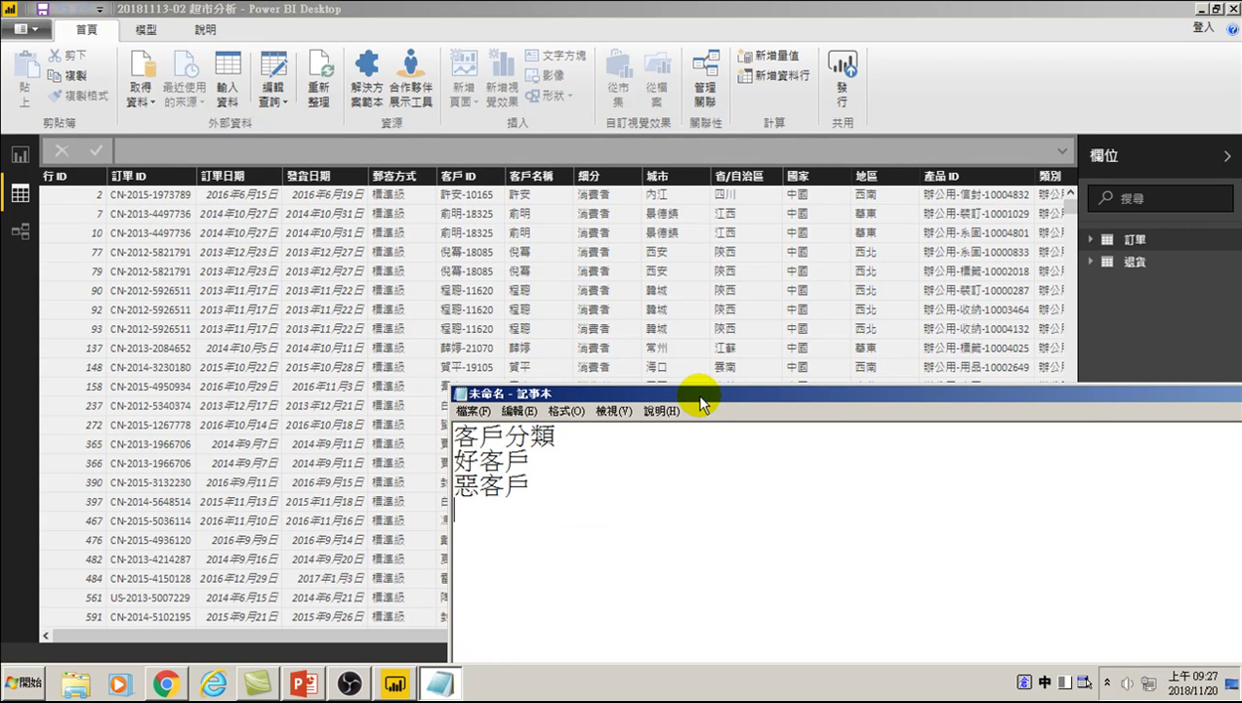
text(一般)
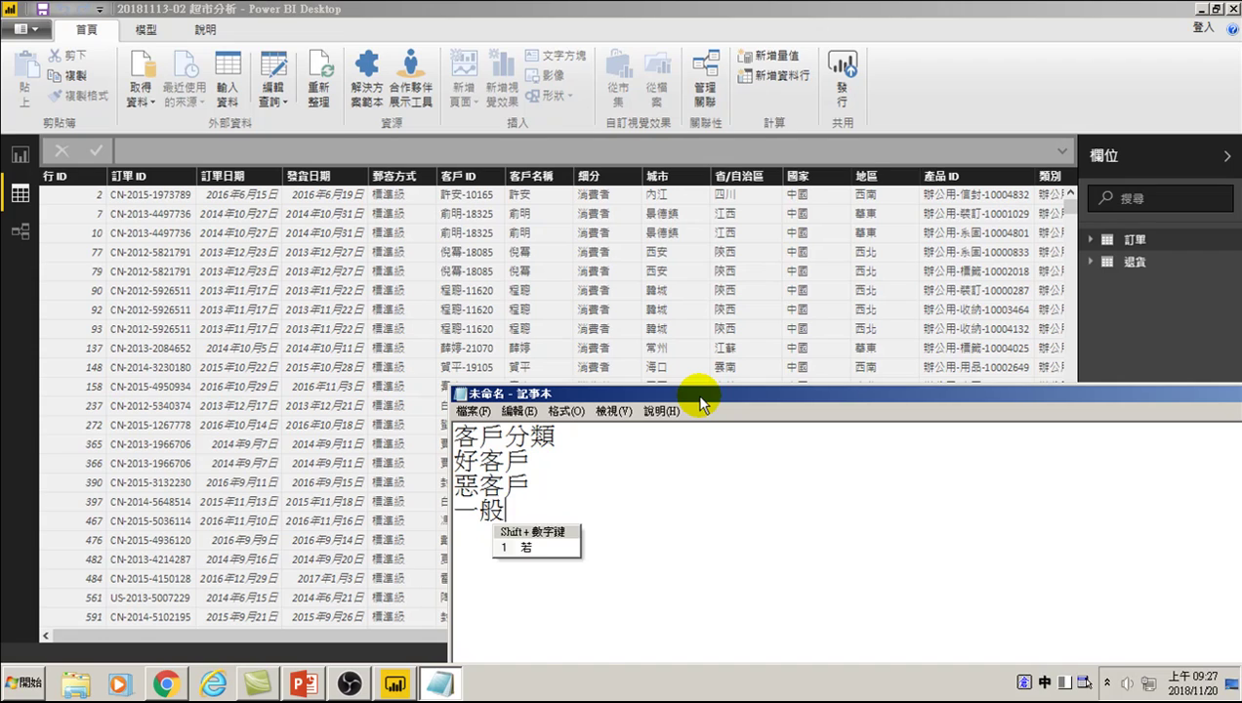
text(客戶)
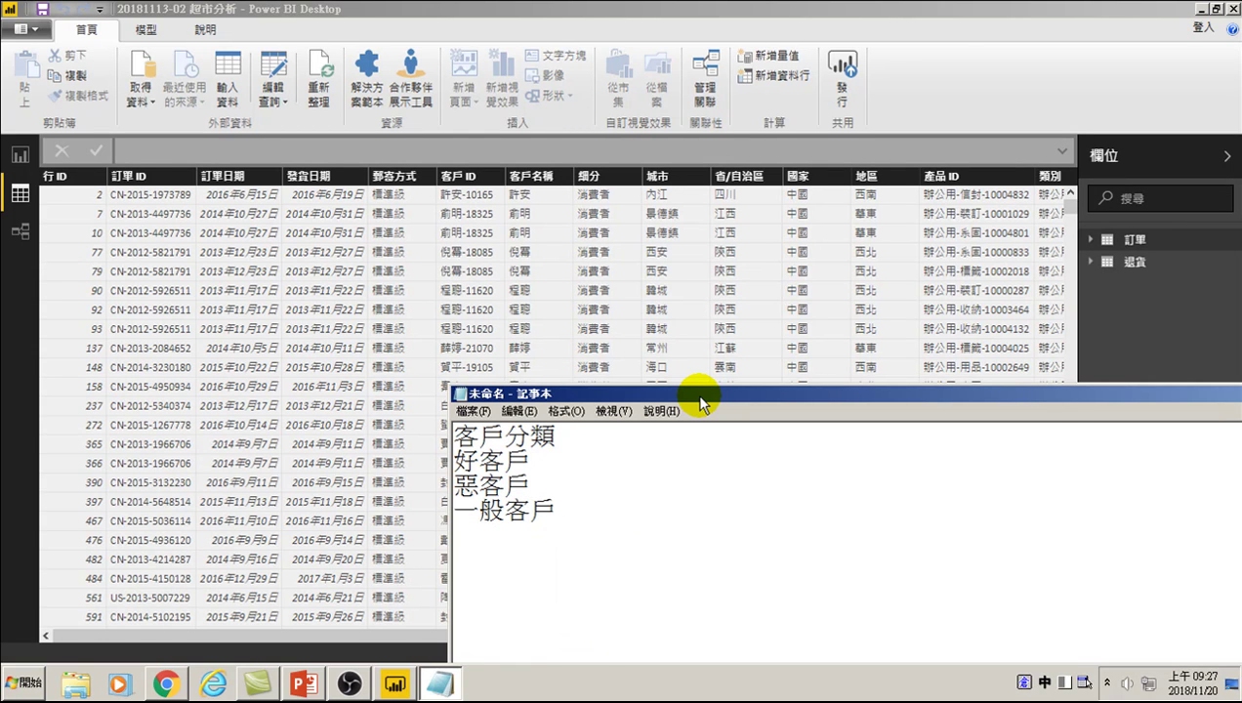
Add a colon after 好客戶
key(BackSpace)
key(Up)
key(Up)
text(:)
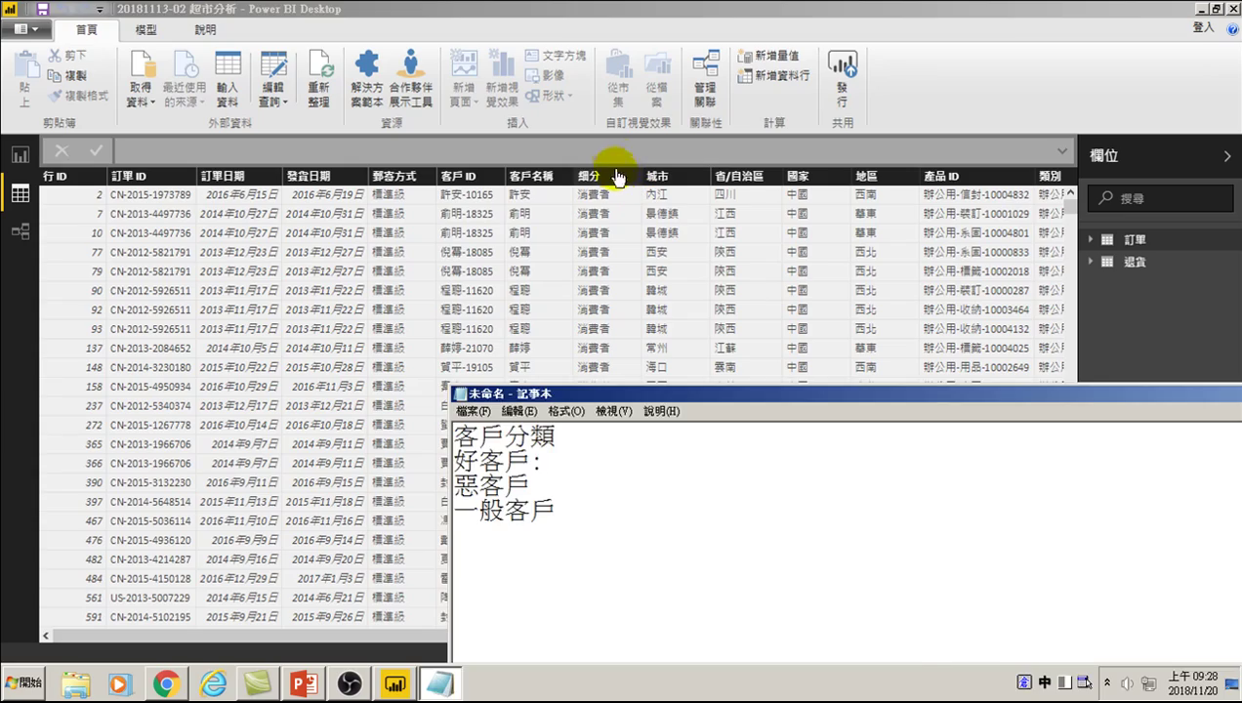
Scroll the Power BI sales table to review 銷售額 and 利潤, then return to the Notepad notes
click(613, 155)
drag(520, 635, 952, 641)
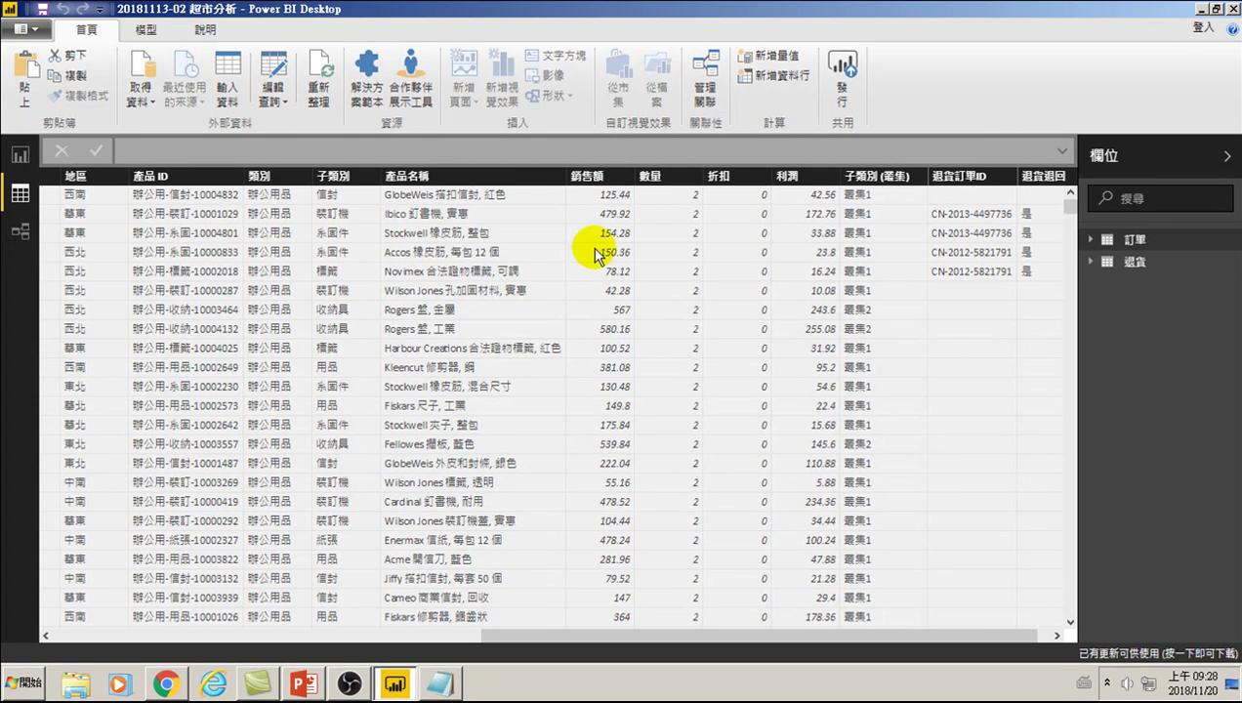
click(440, 683)
Write 高於平均銷售額,利潤>0 after 好客戶: and highlight the phrase 高於平均銷售額
click(559, 465)
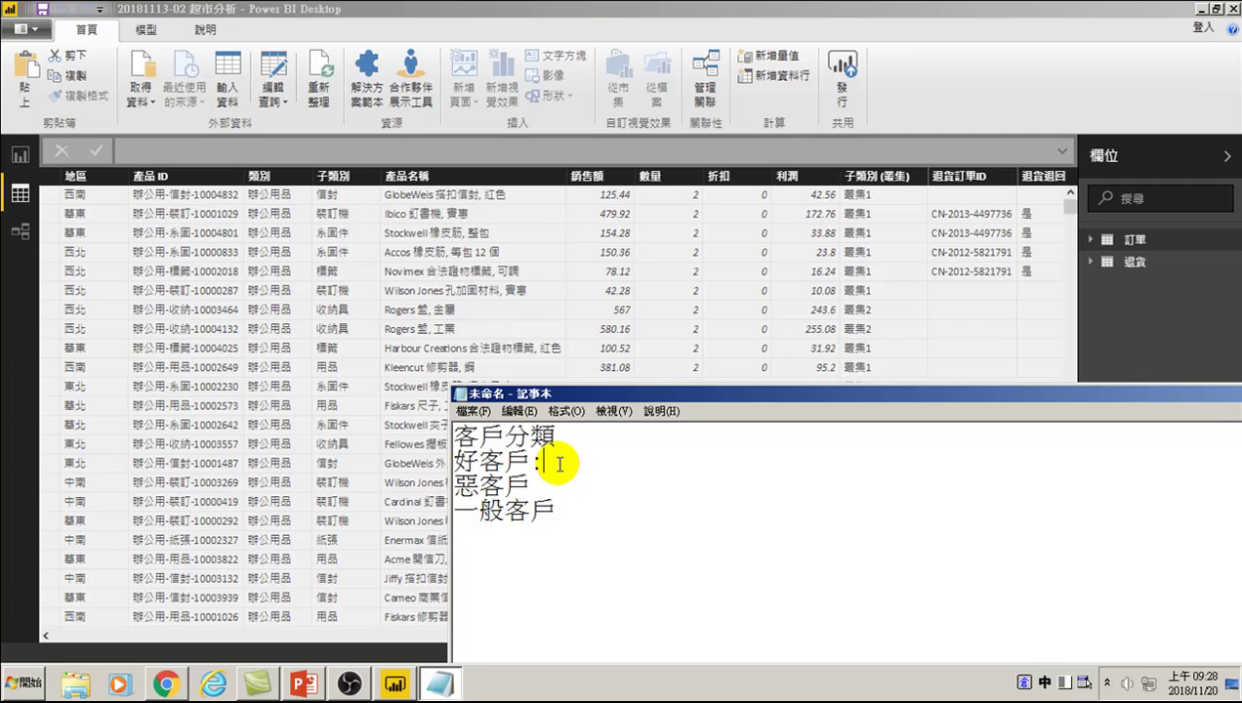
text(高於平)
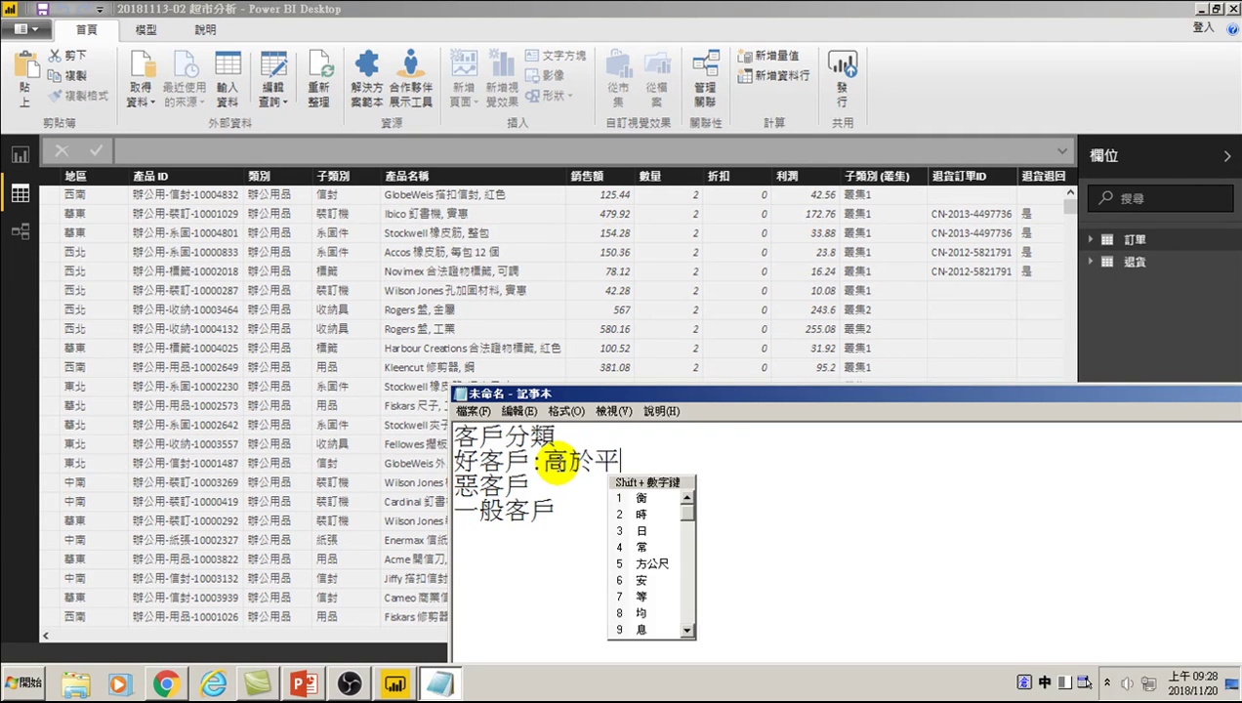
text(gpim)
key(space)
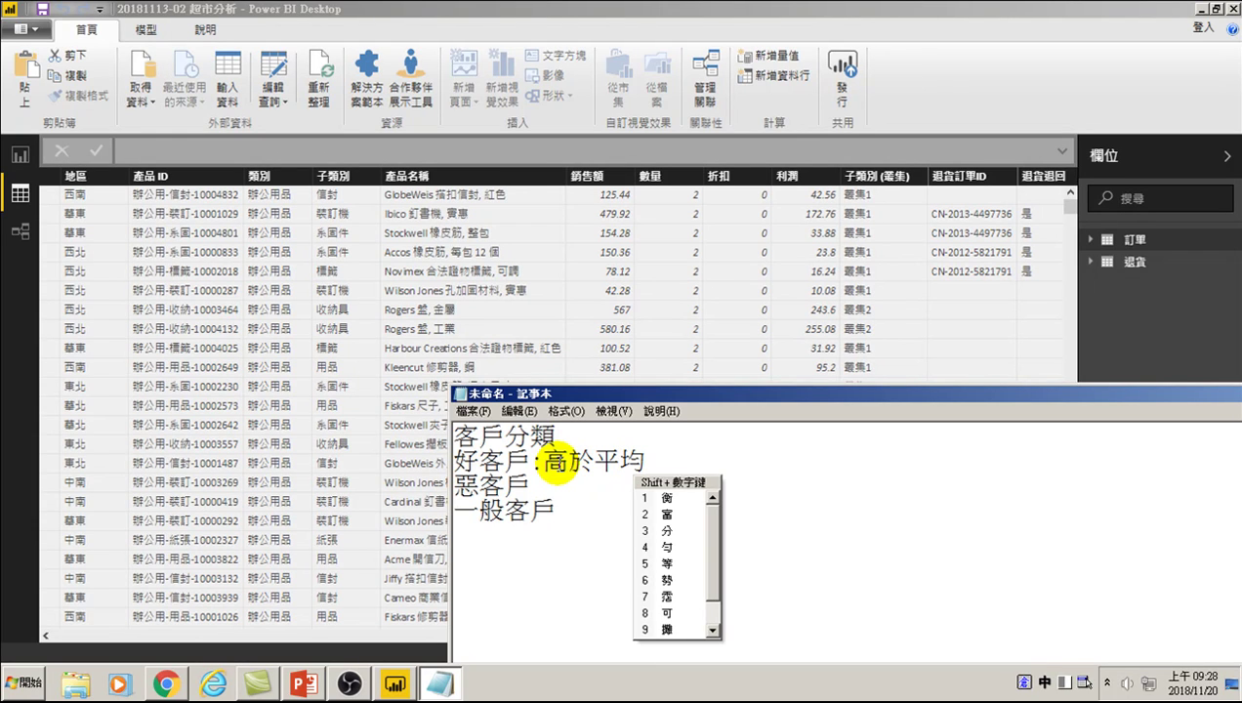
text(cfb)
key(space)
text(ogr)
key(space)
text(jrmbc)
key(space)
key(Escape)
text(,)
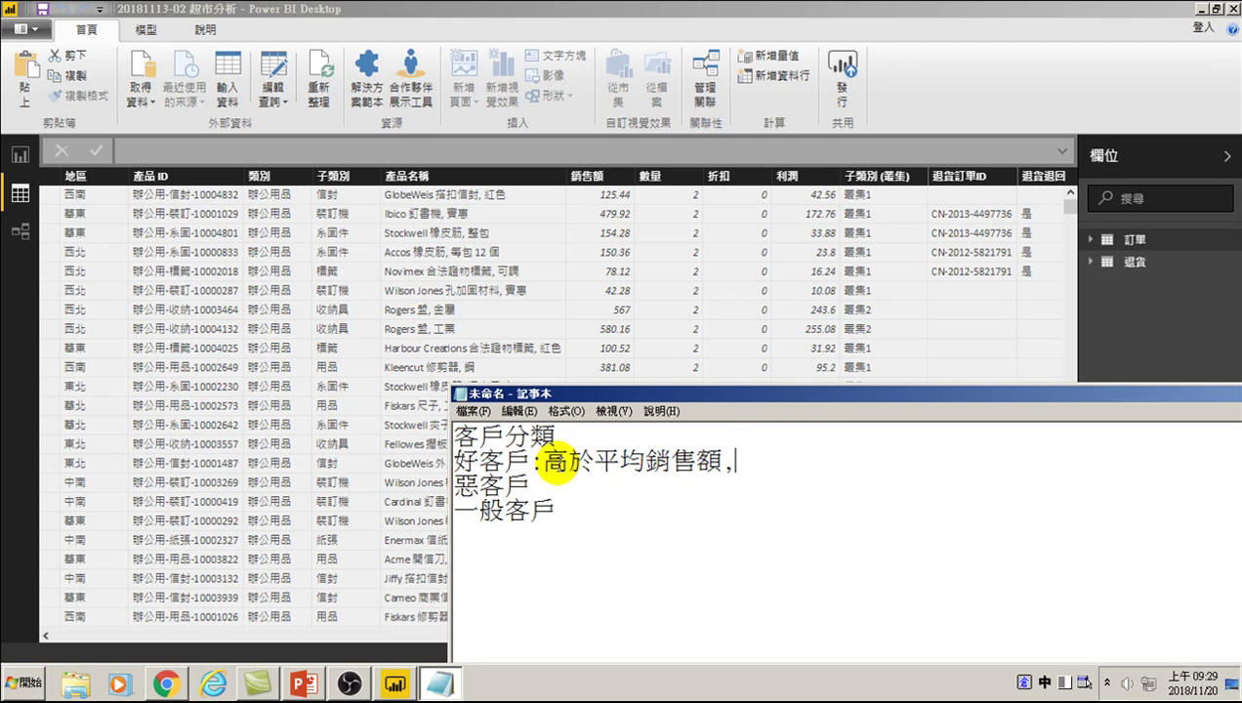
text(利潤)
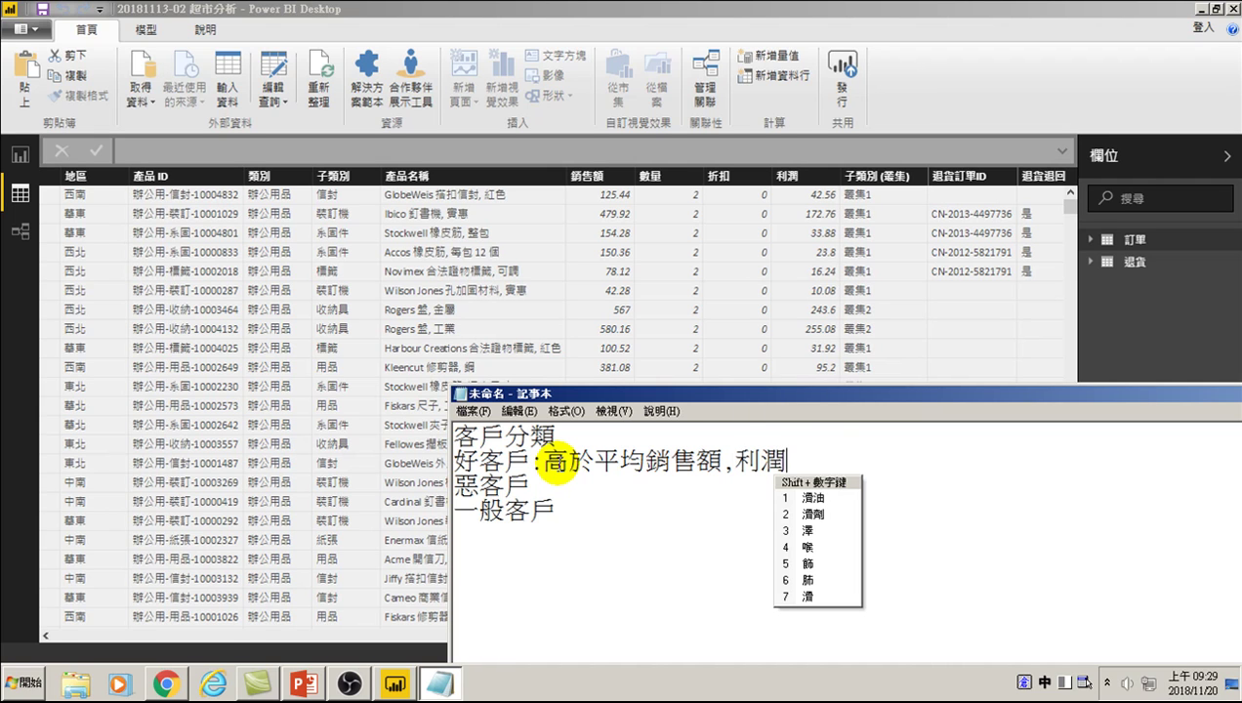
text(>0)
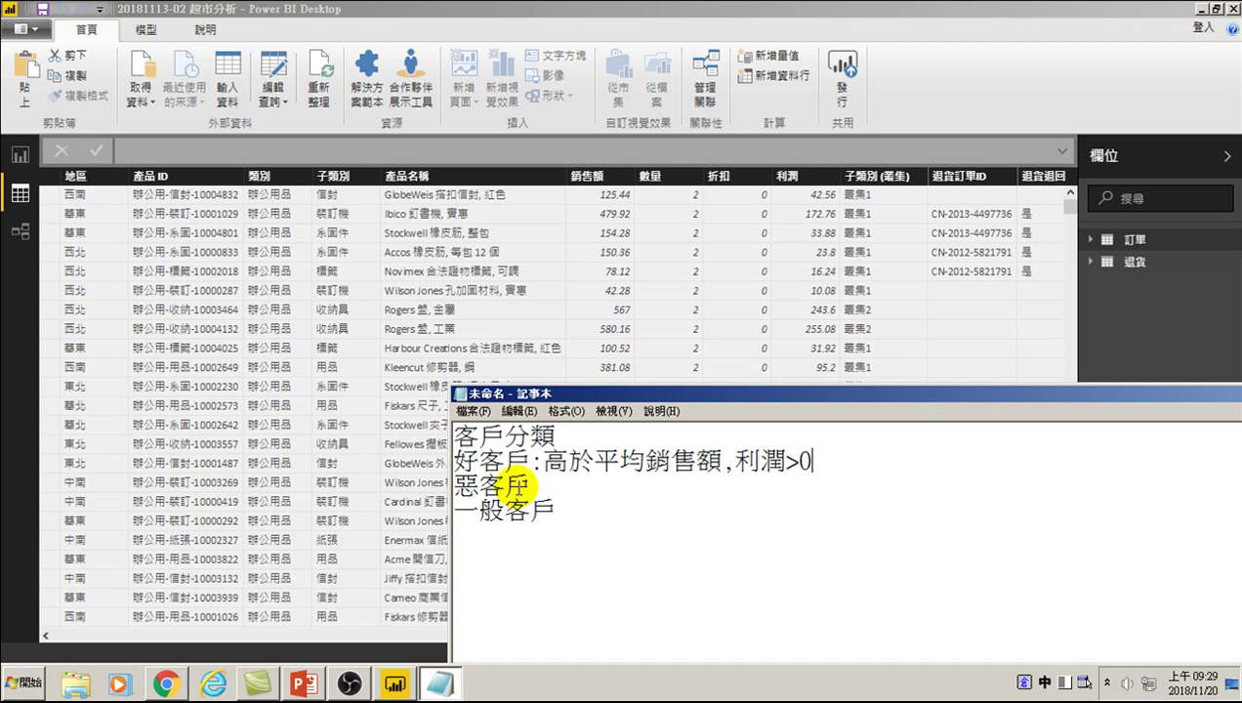
drag(544, 460, 718, 463)
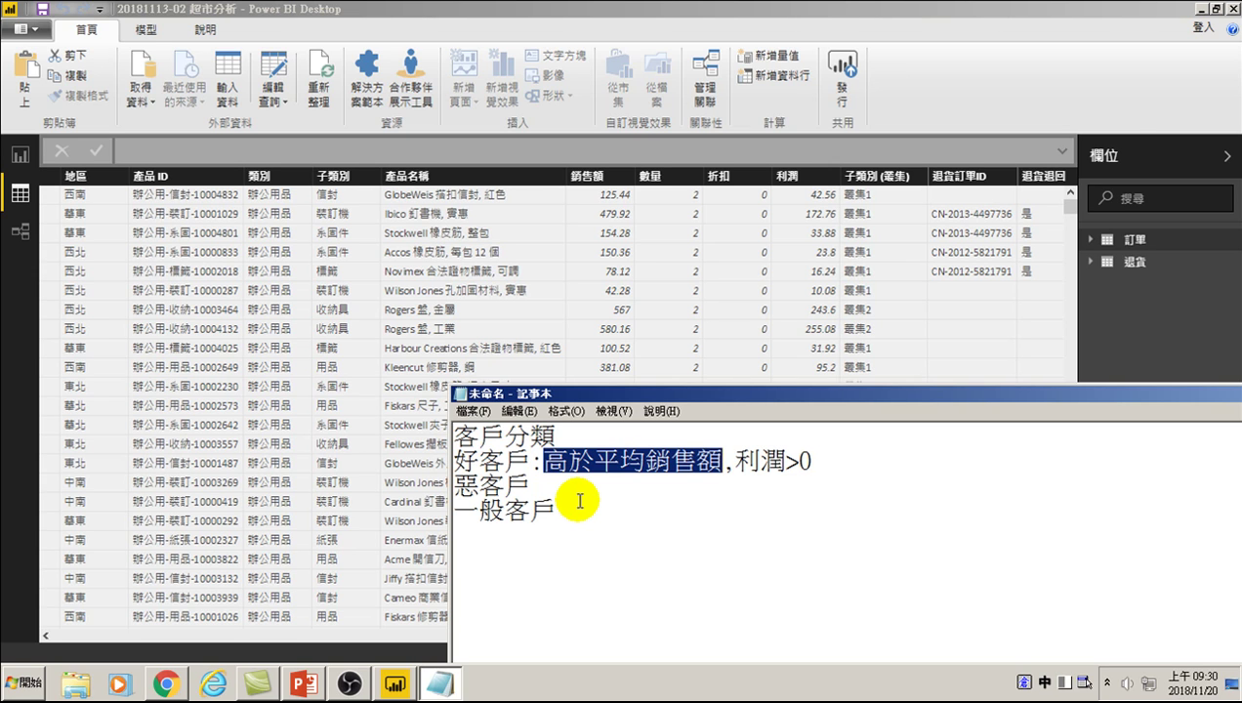
Add :利潤<0 after 惡客戶 and :其他 after 一般客戶
click(556, 485)
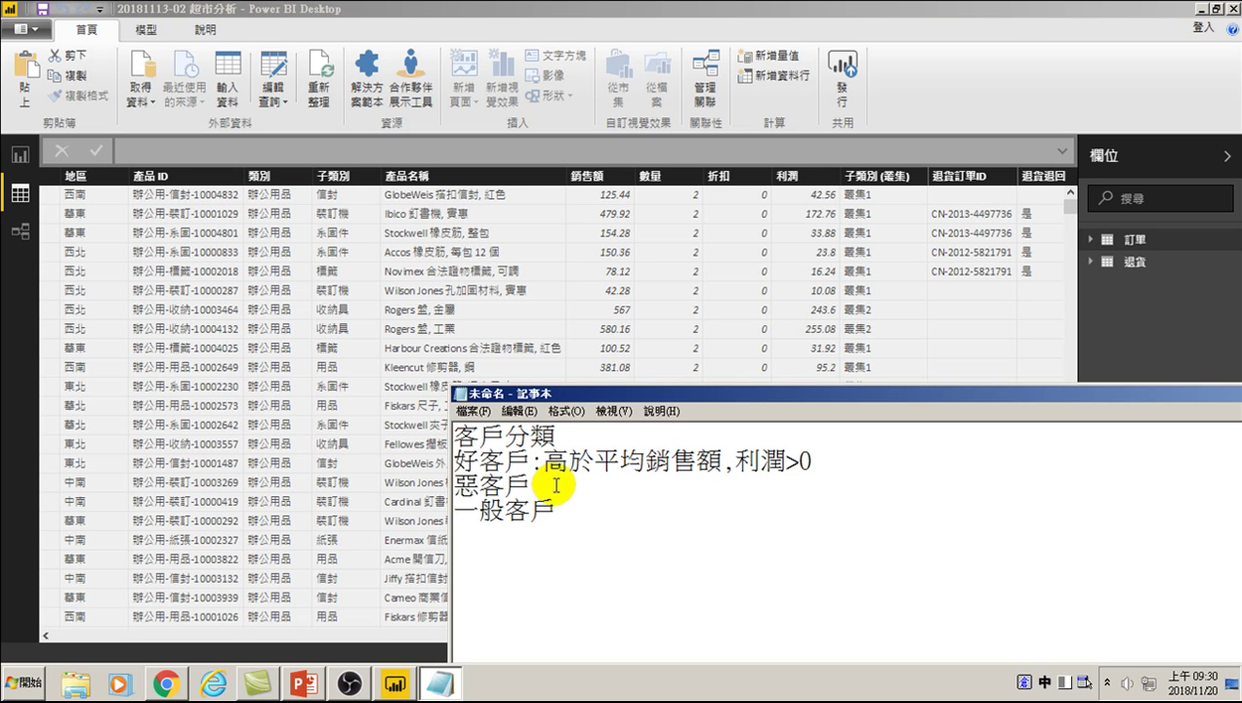
text(:)
key(shift+space)
text(利潤)
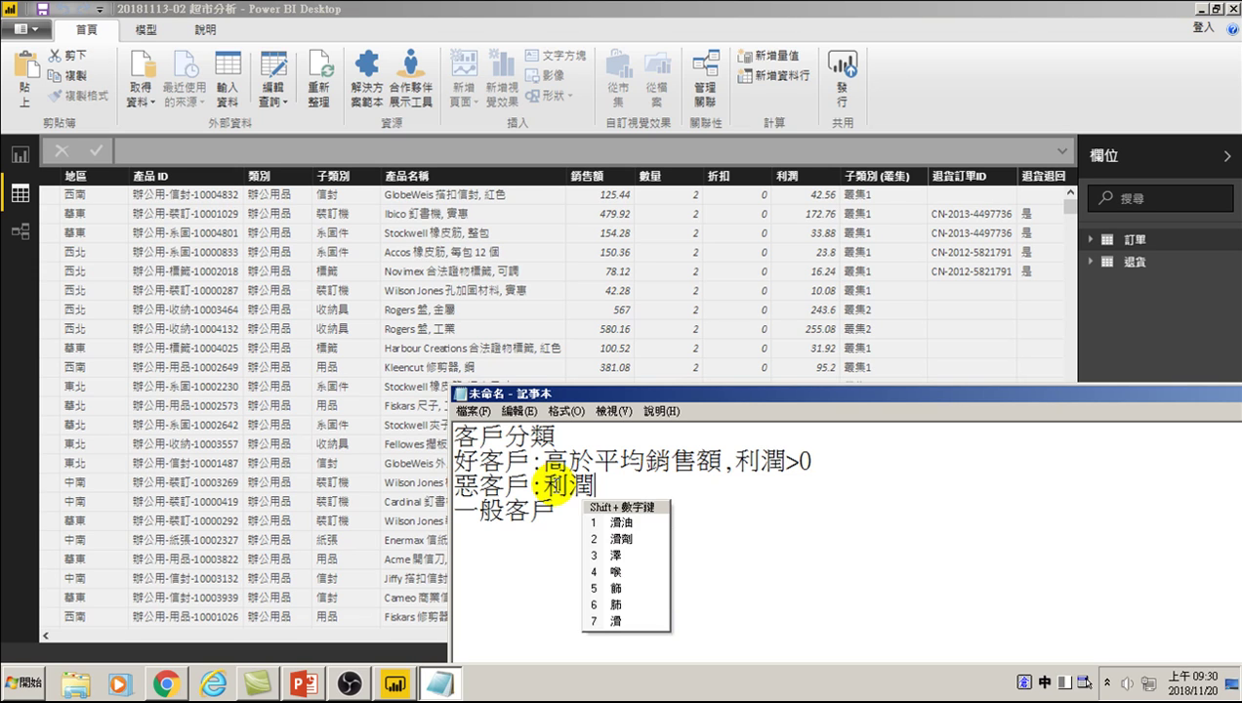
text(<0)
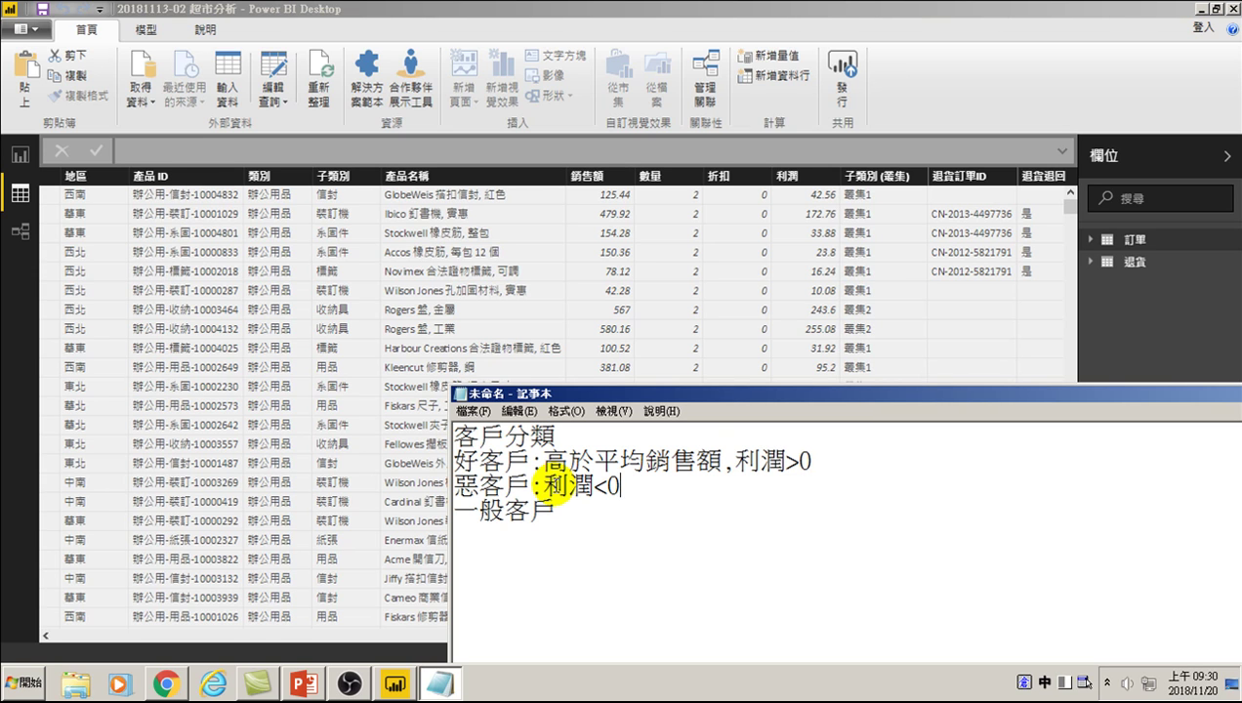
key(Down)
text(:)
text(其)
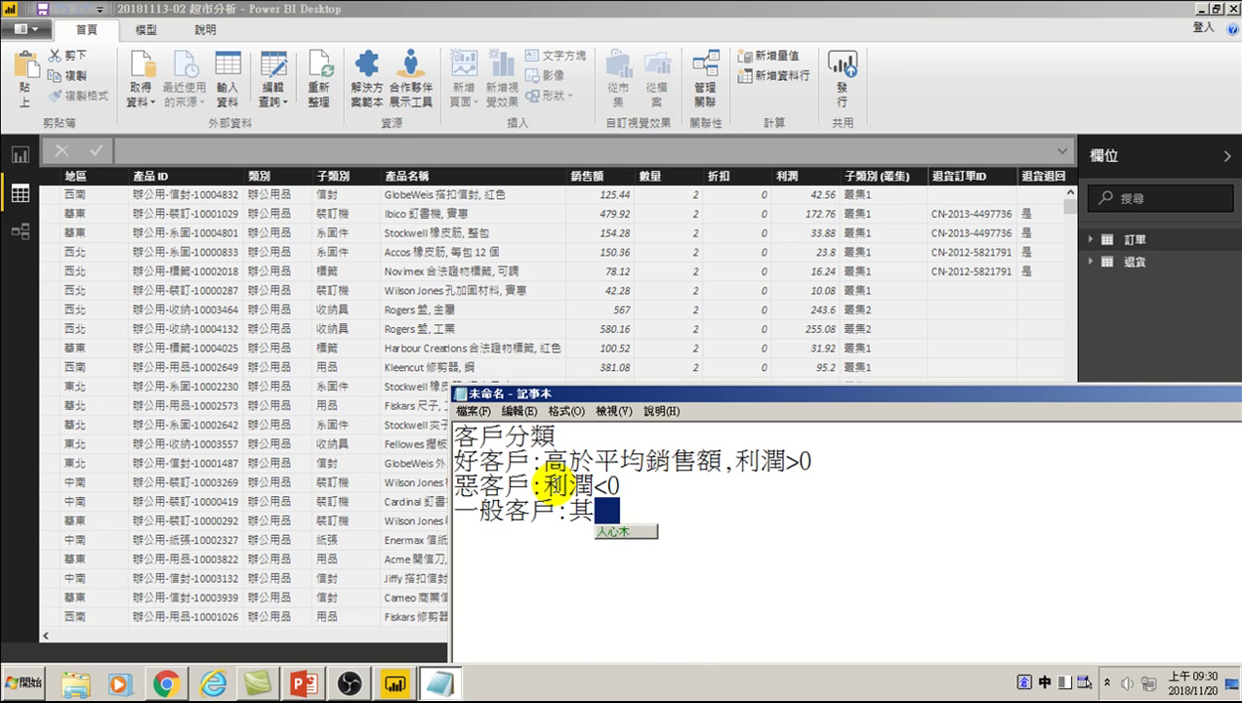
text(他)
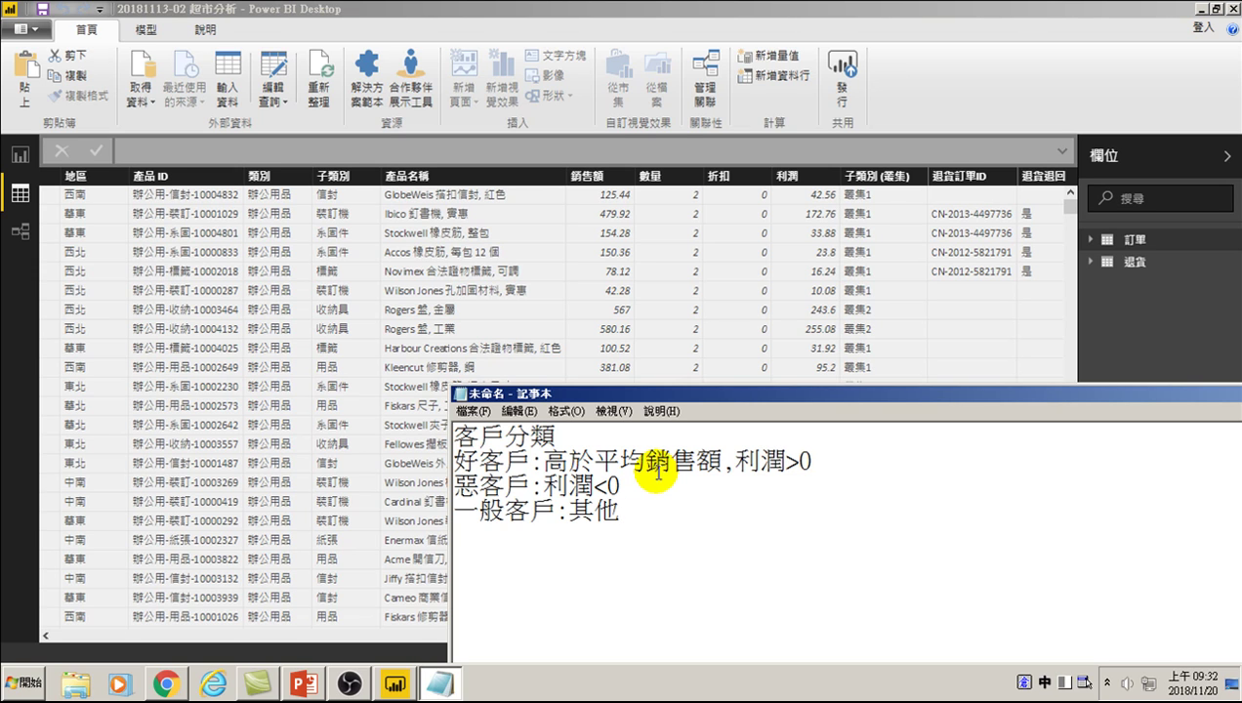
click(640, 519)
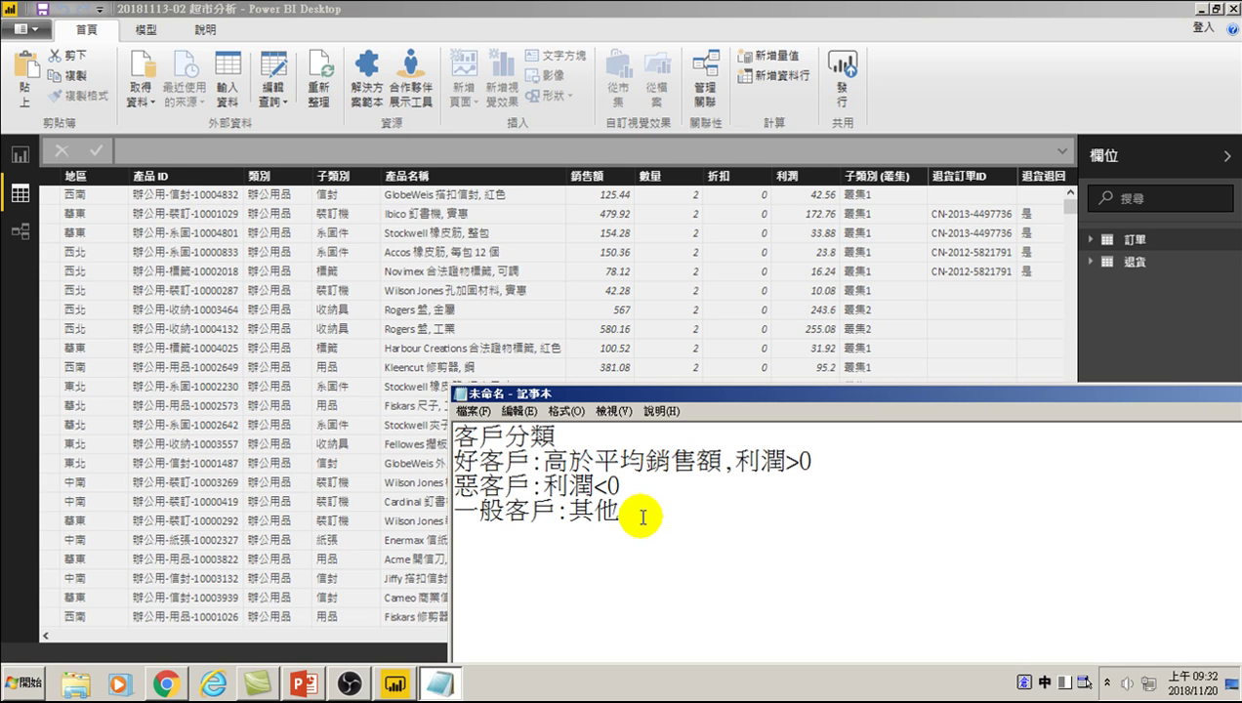
On a new line, start the draft if([銷售額]>average([銷售額], using Chinese field names
key(Return)
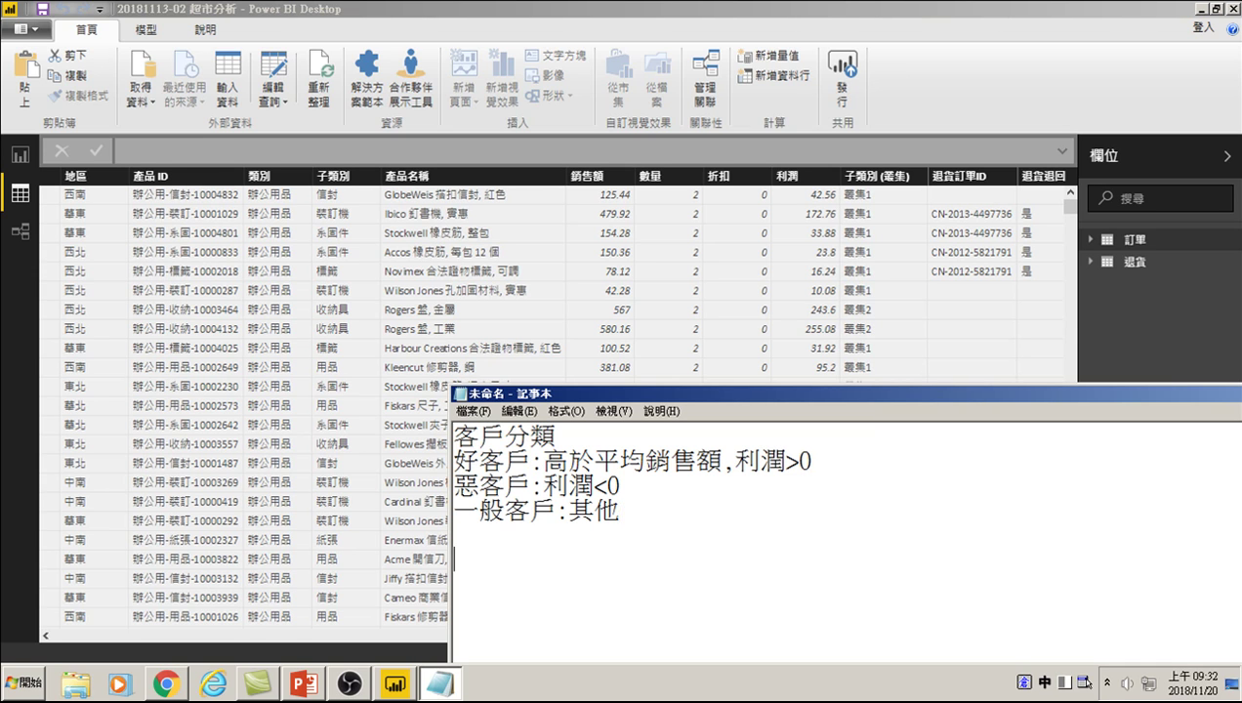
text(i)
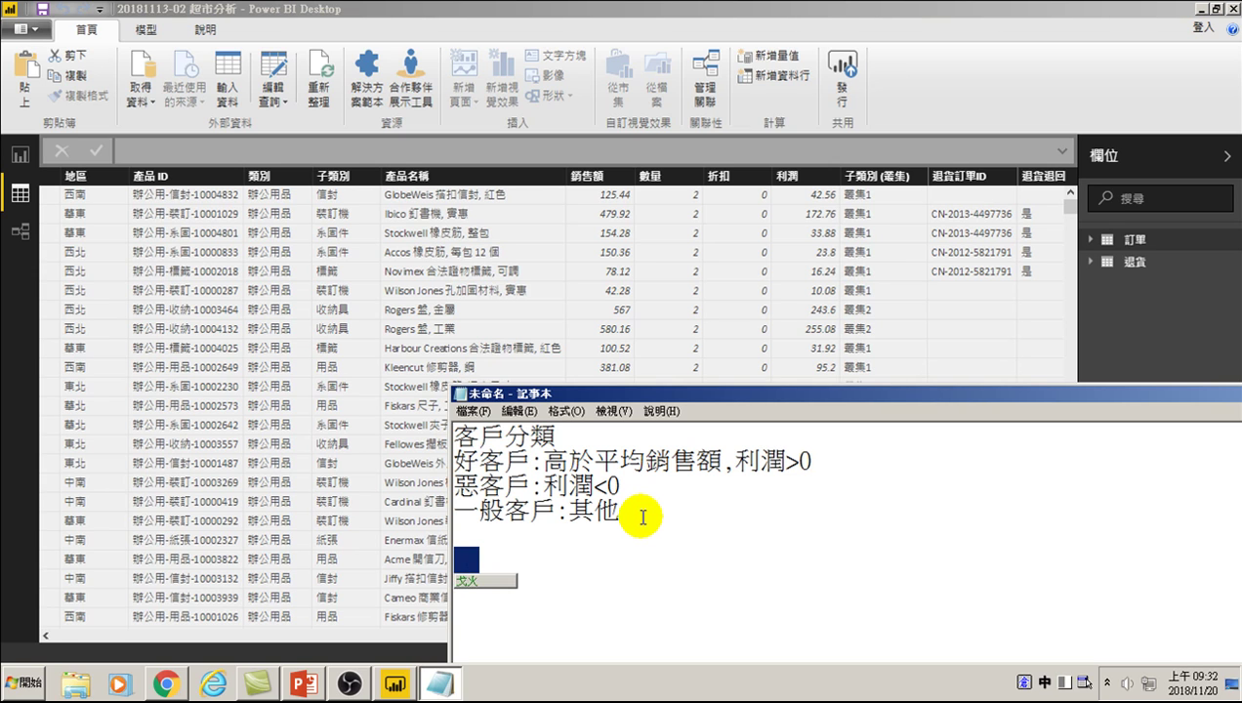
key(ctrl+space)
text(f()
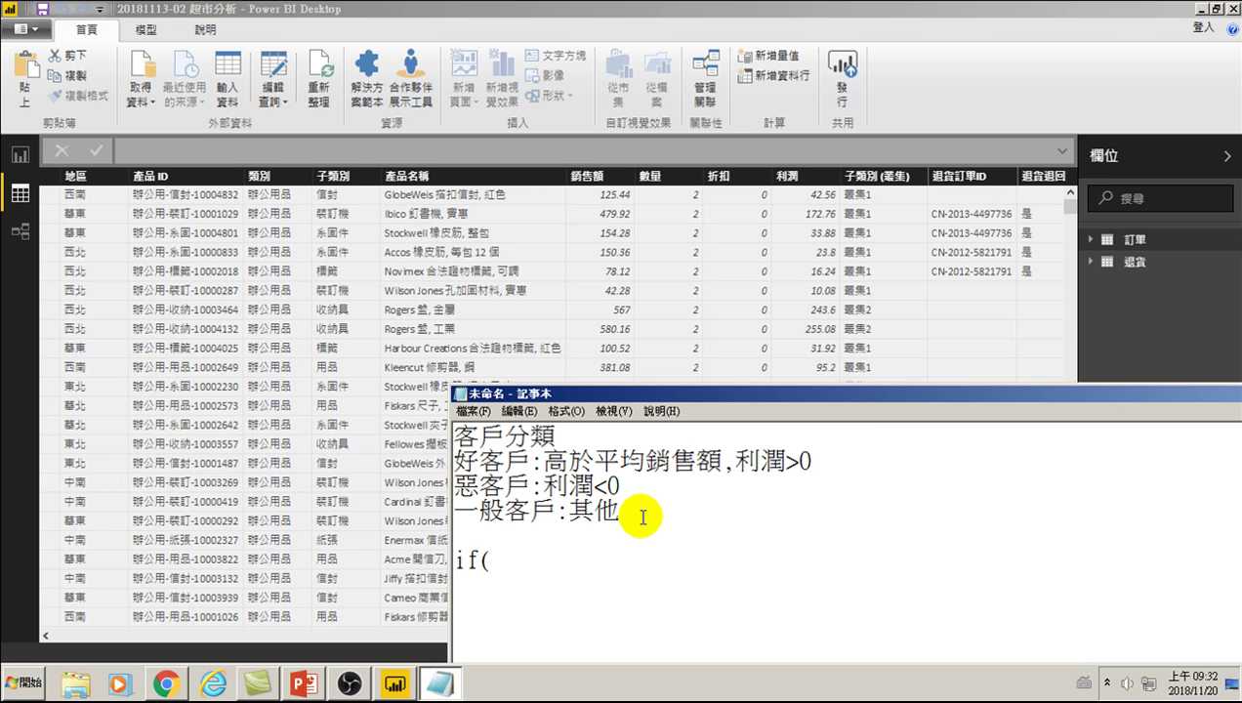
text([)
text(])
text(cf)
key(BackSpace)
key(BackSpace)
key(ctrl+space)
text(c)
key(space)
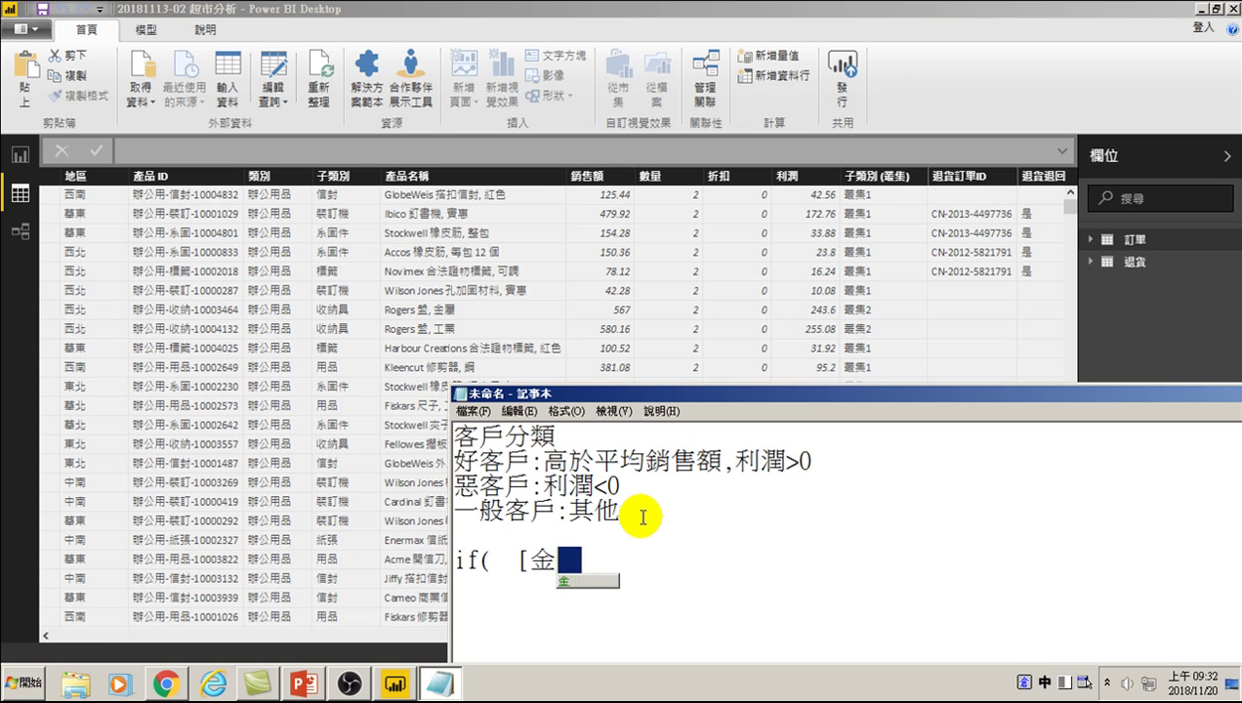
text(銷售)
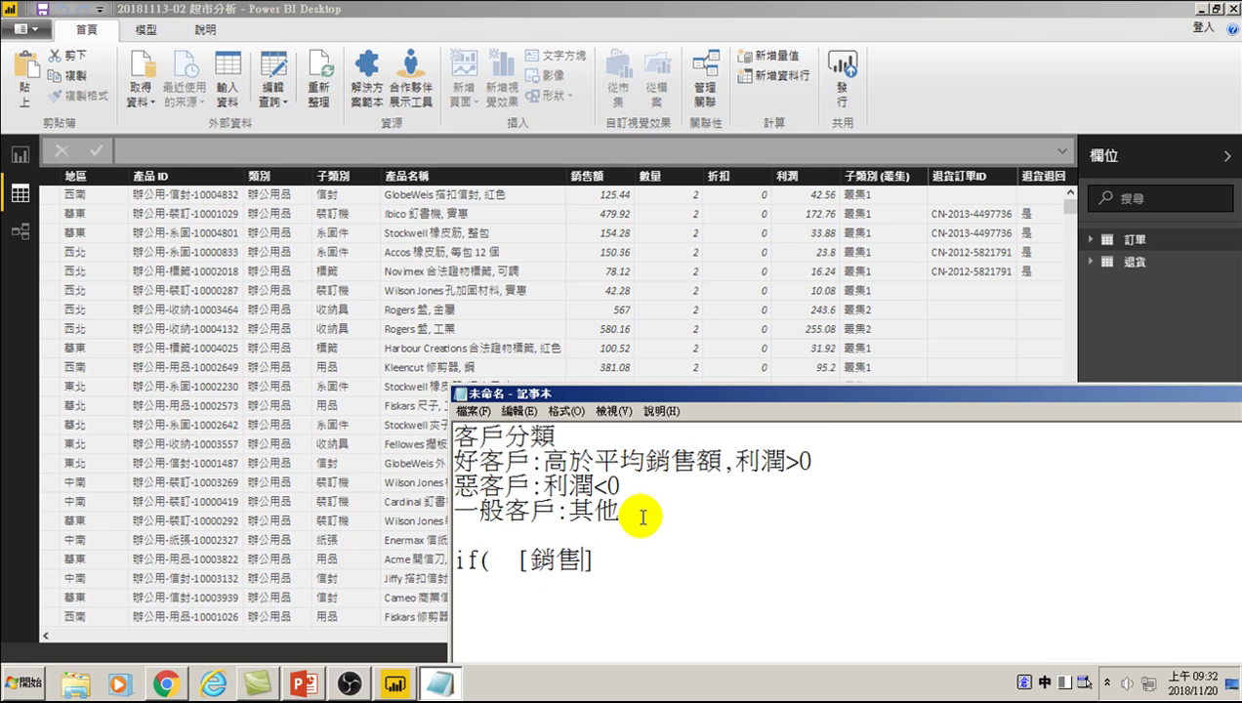
text(j)
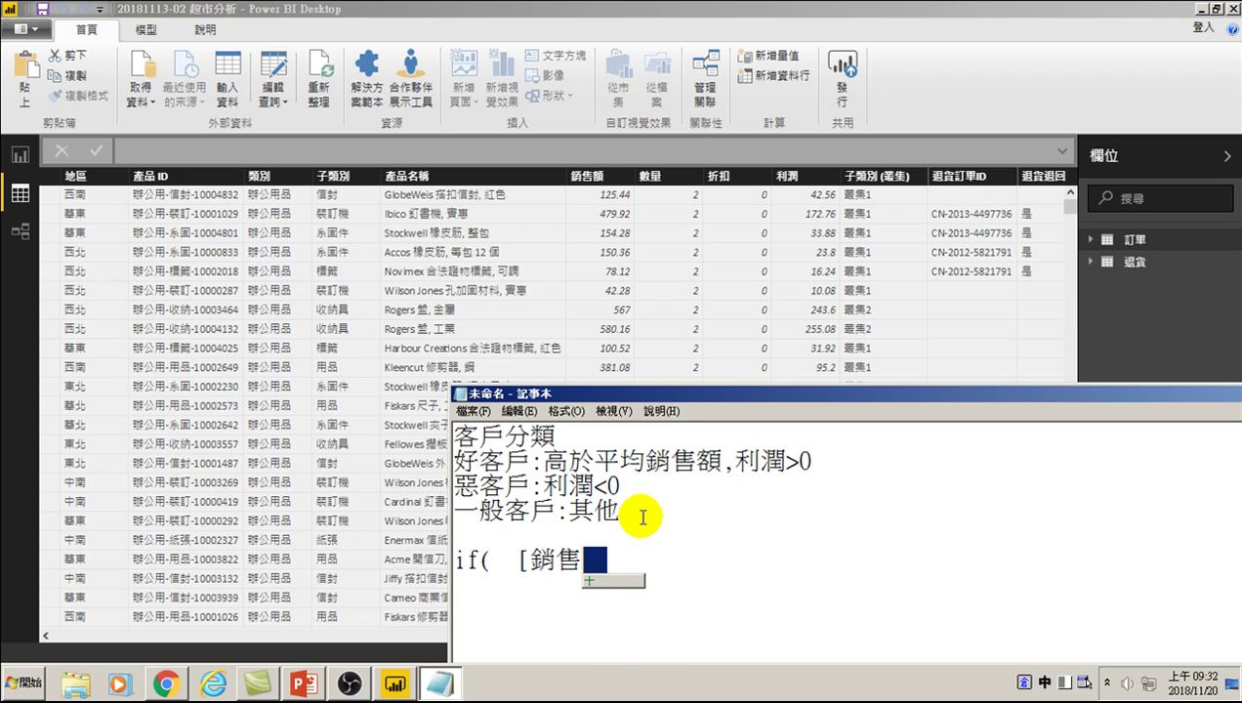
text(額)
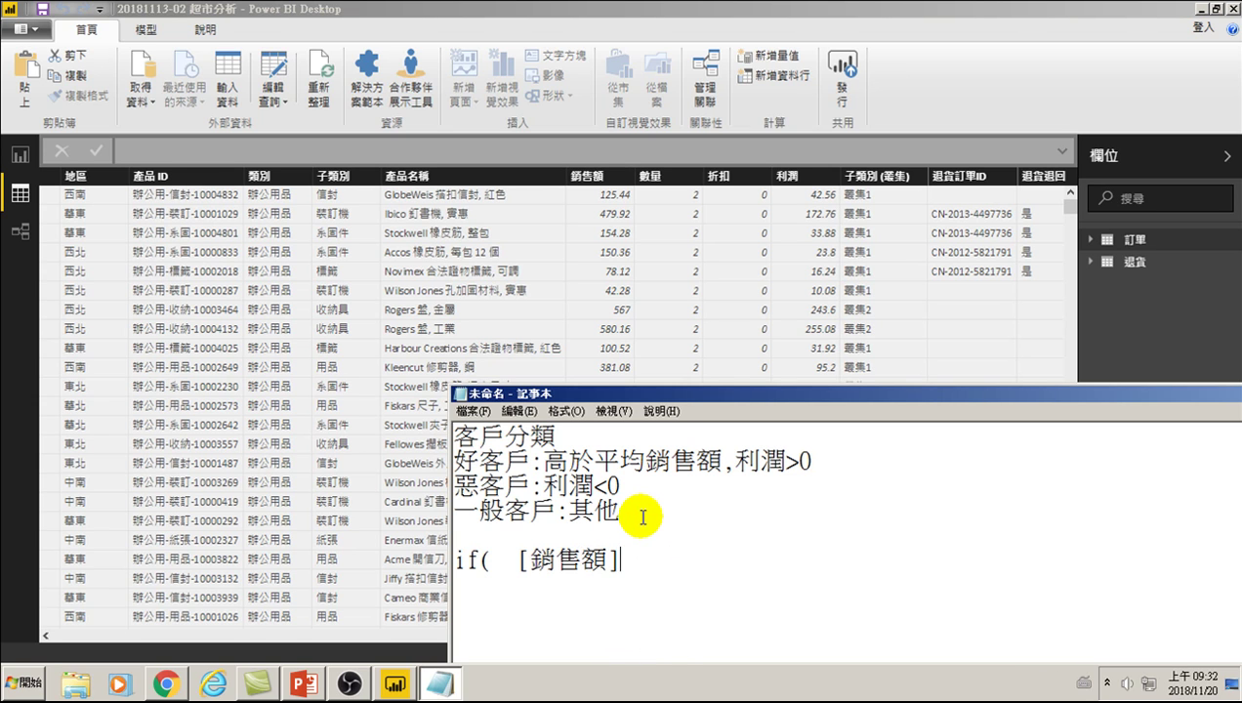
text(>)
text(average([)
key(ctrl+space)
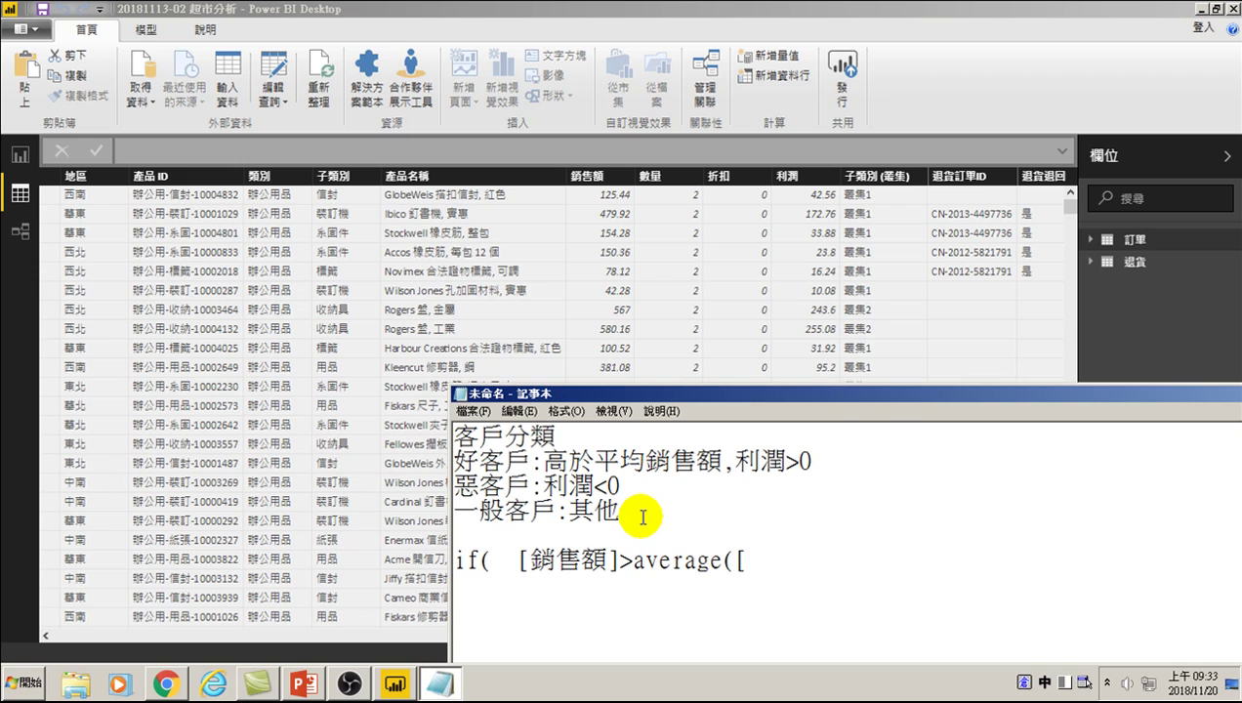
text(銷)
text(售)
key(space)
key(j)
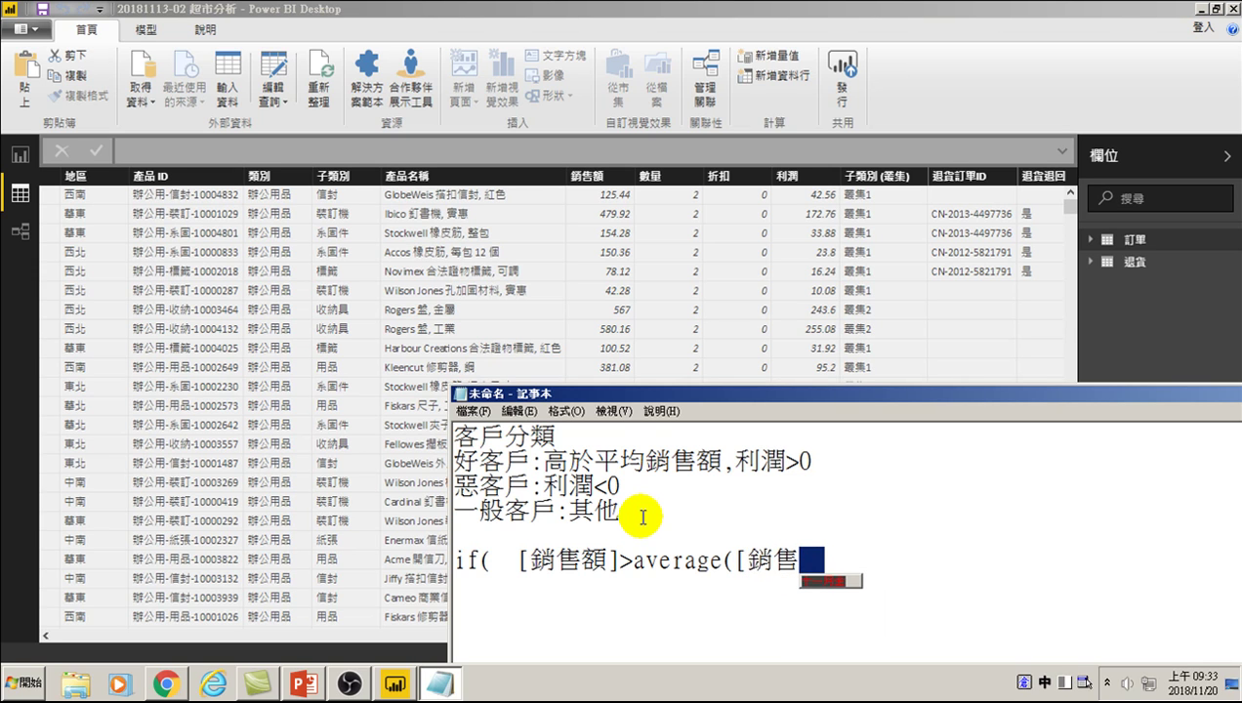
text(額)
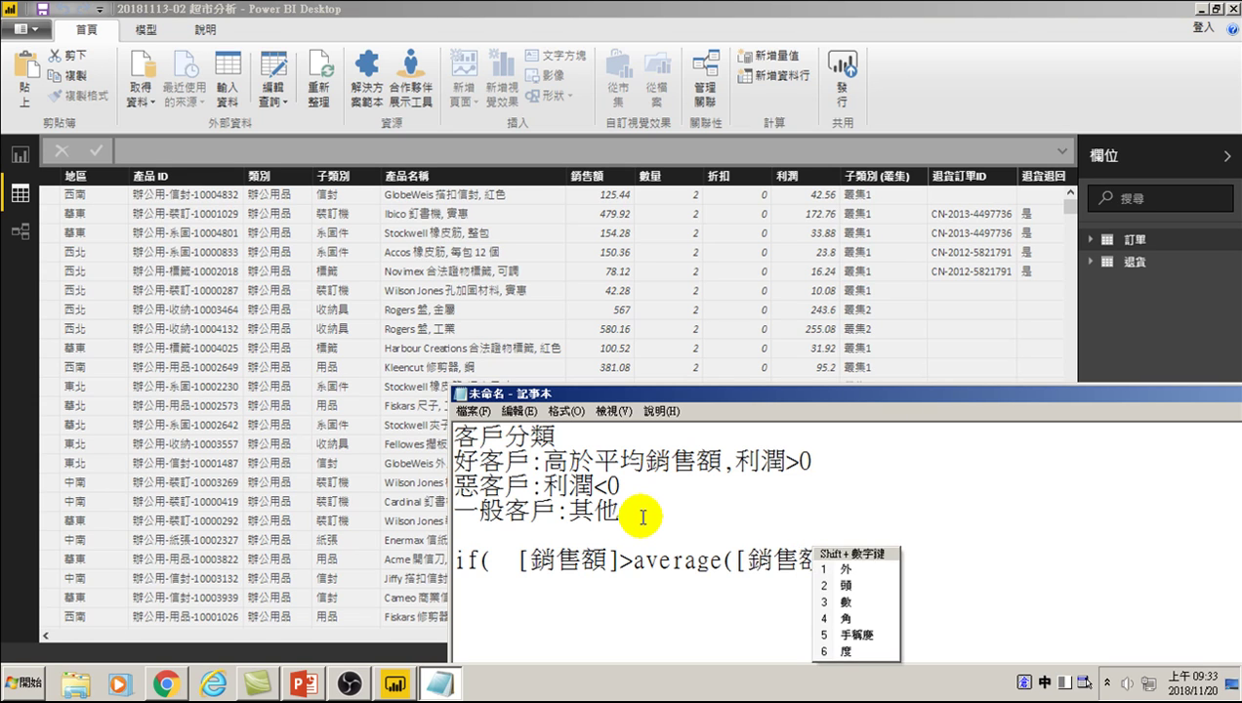
text(])
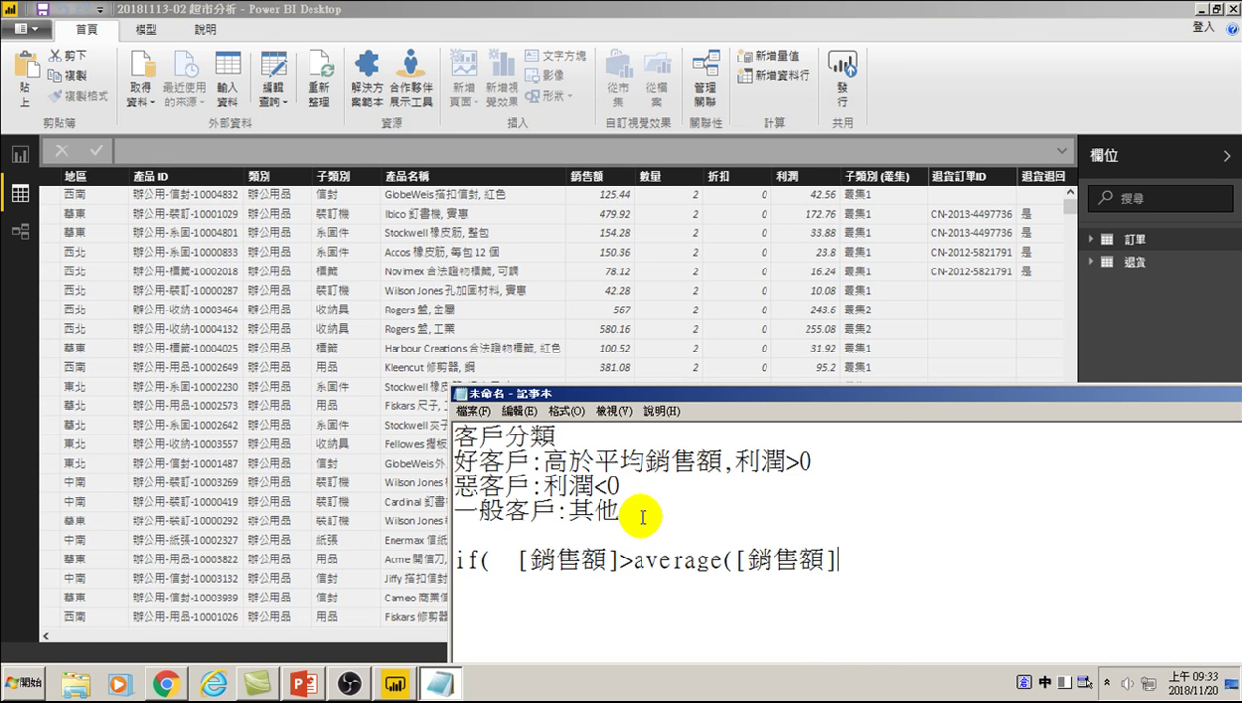
text(,)
Wrap the test in and( and append [利潤]>0), then highlight the condition and first [銷售額]
click(516, 561)
key(ctrl+space)
text(and)
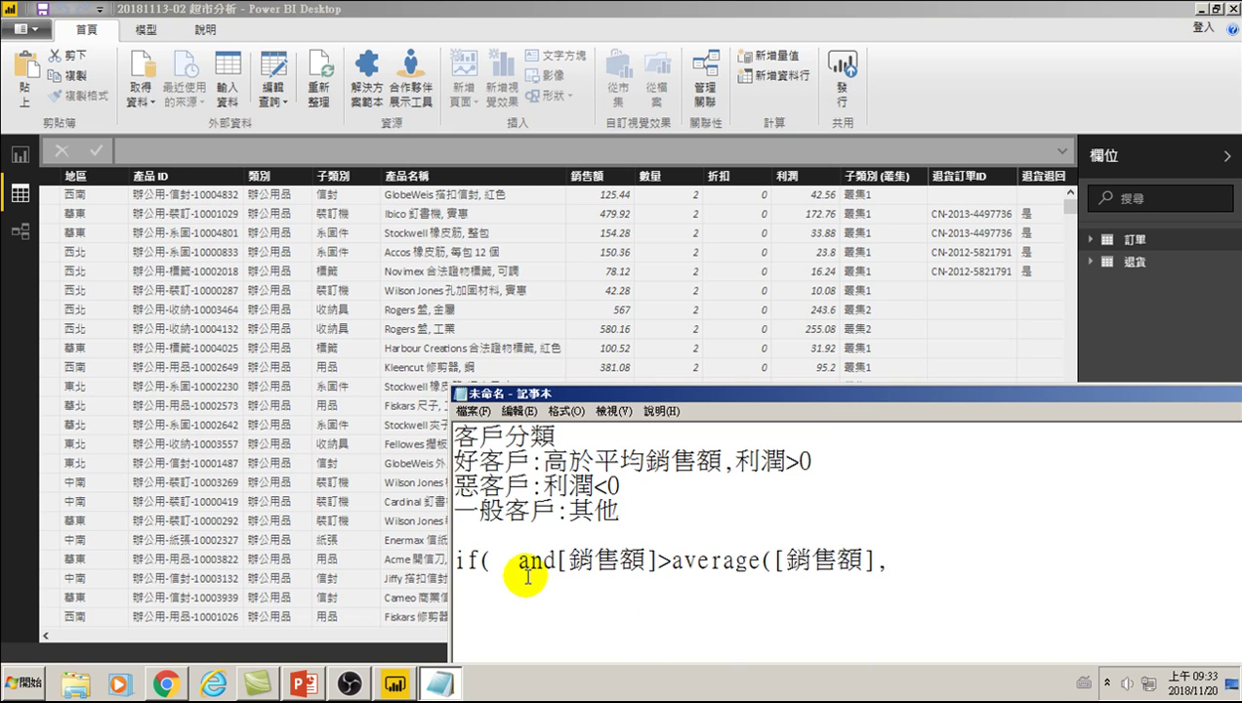
text(()
click(903, 561)
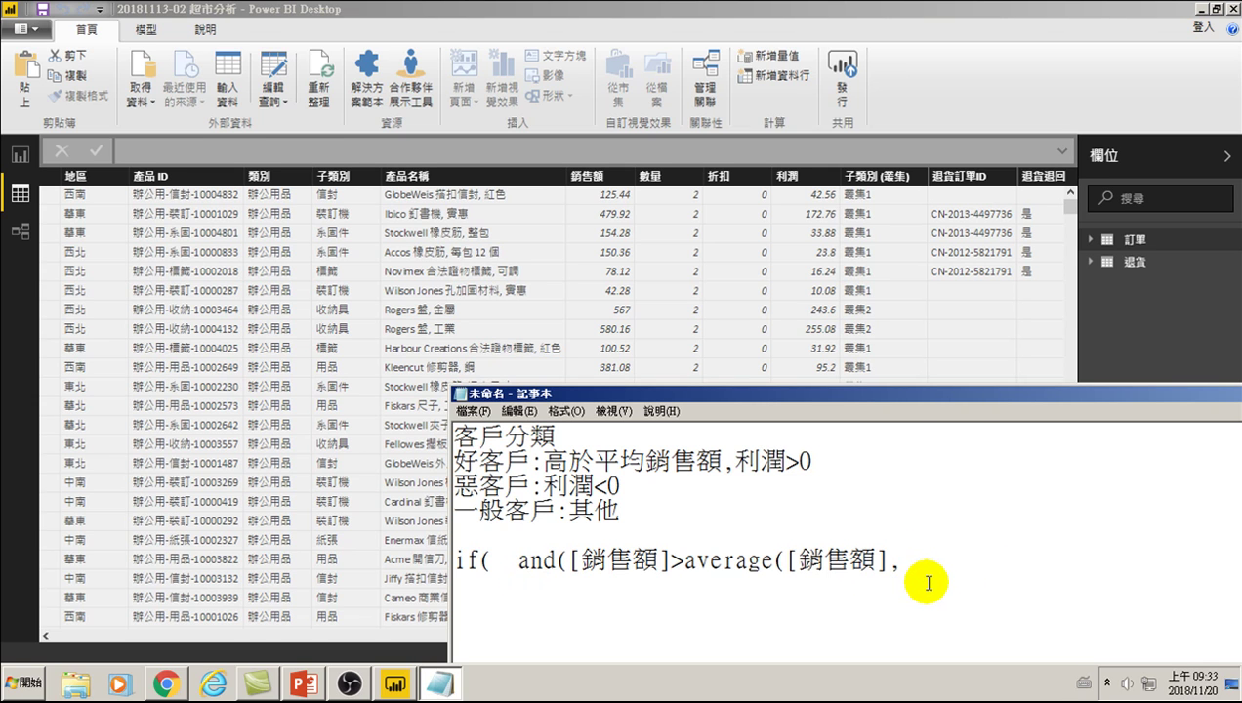
text([)
text(hdln)
key(space)
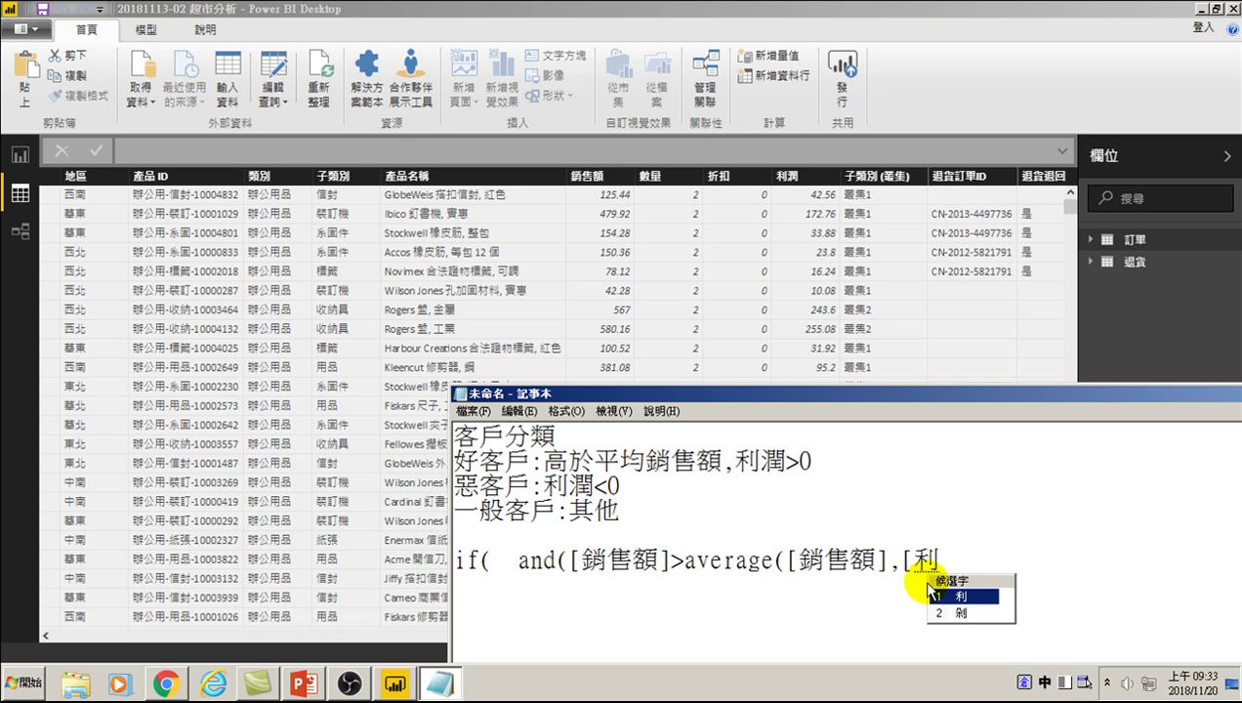
text(利潤]>0))
mouse_move(516, 560)
mouse_down()
mouse_move(954, 559)
mouse_move(1015, 582)
mouse_up()
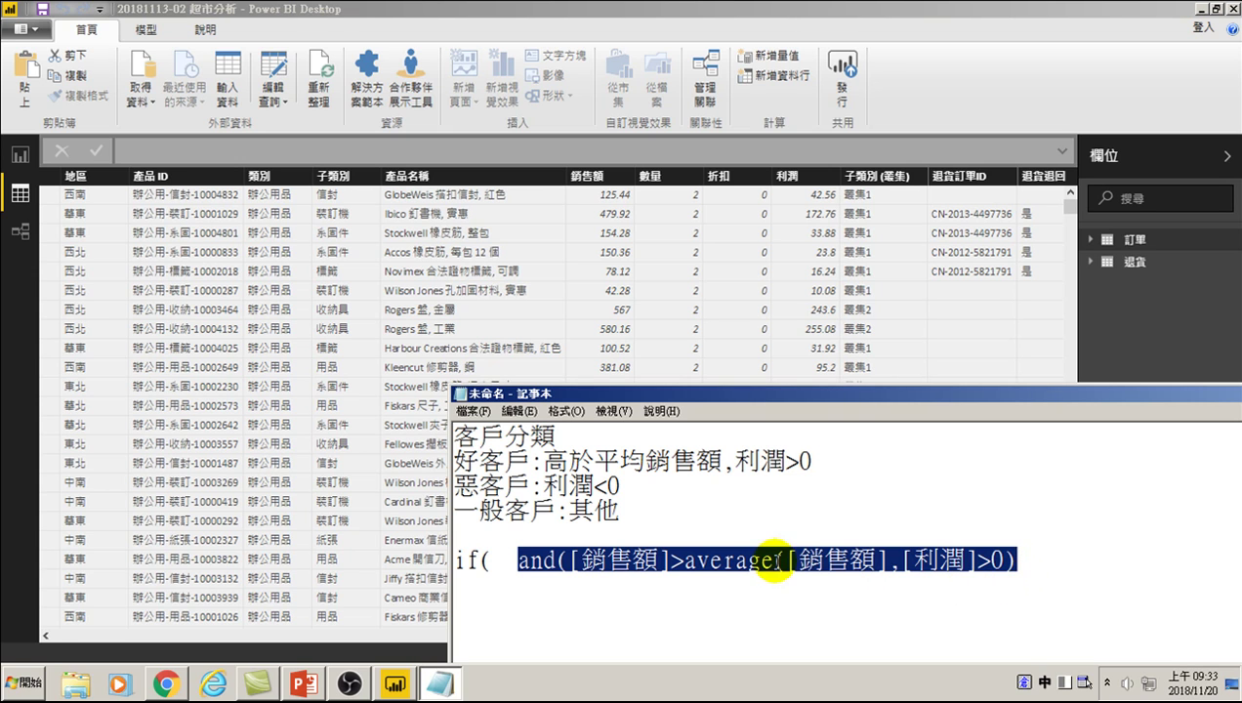
click(645, 560)
drag(571, 561, 672, 562)
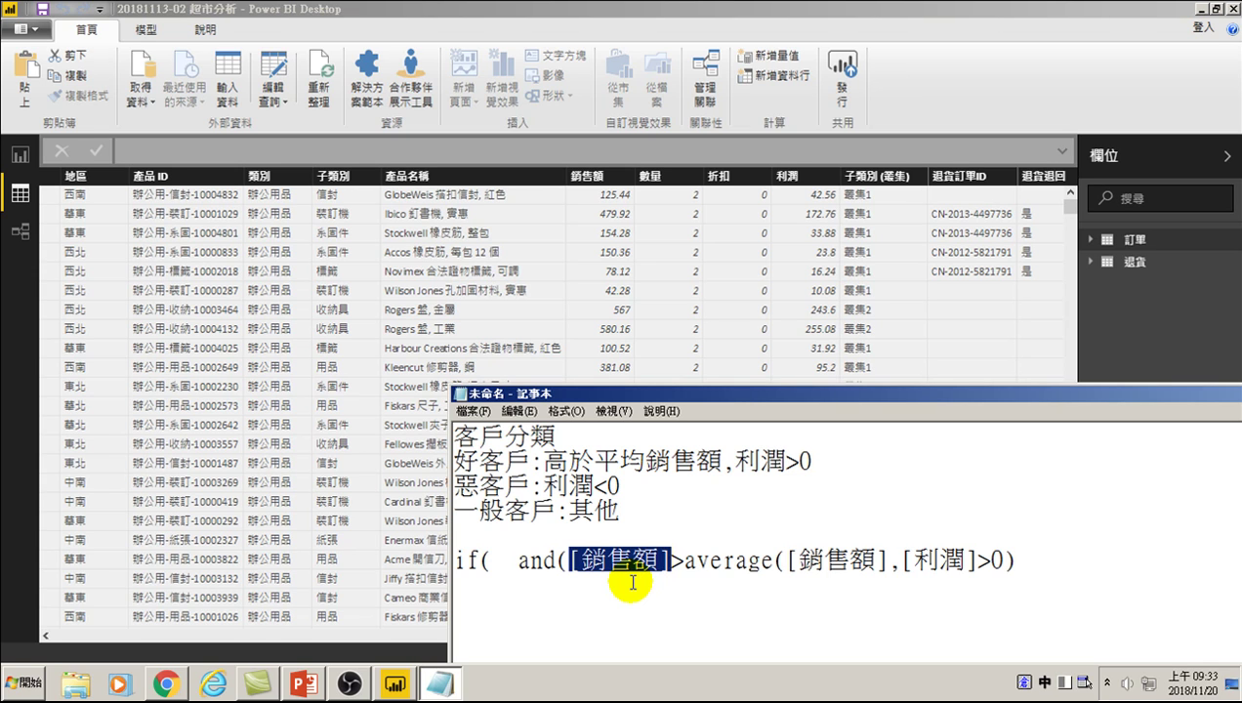
click(585, 534)
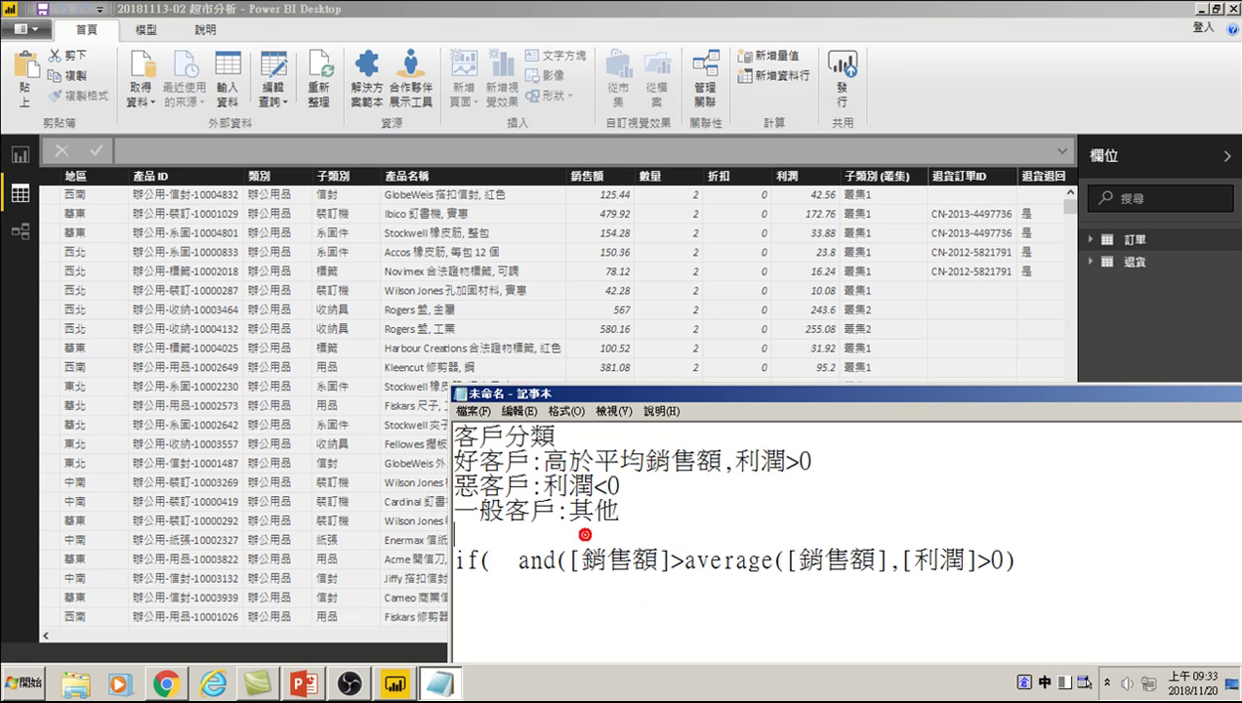
drag(569, 561, 668, 562)
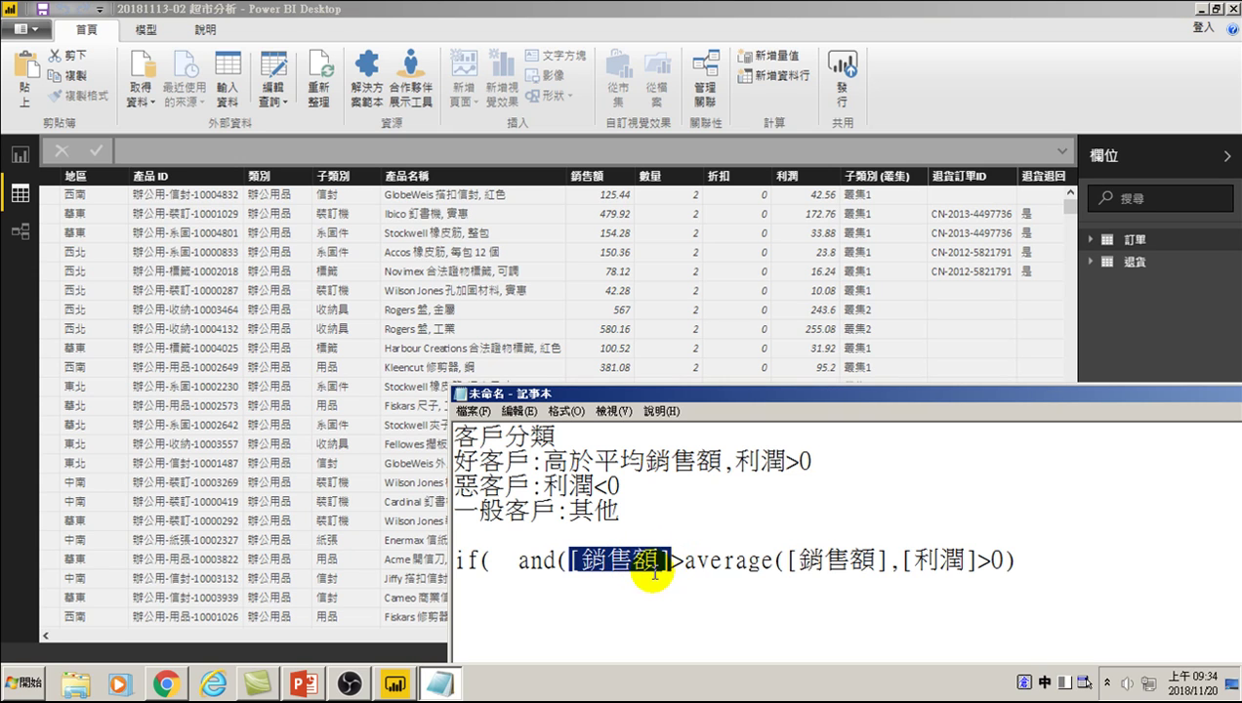
drag(685, 564, 886, 571)
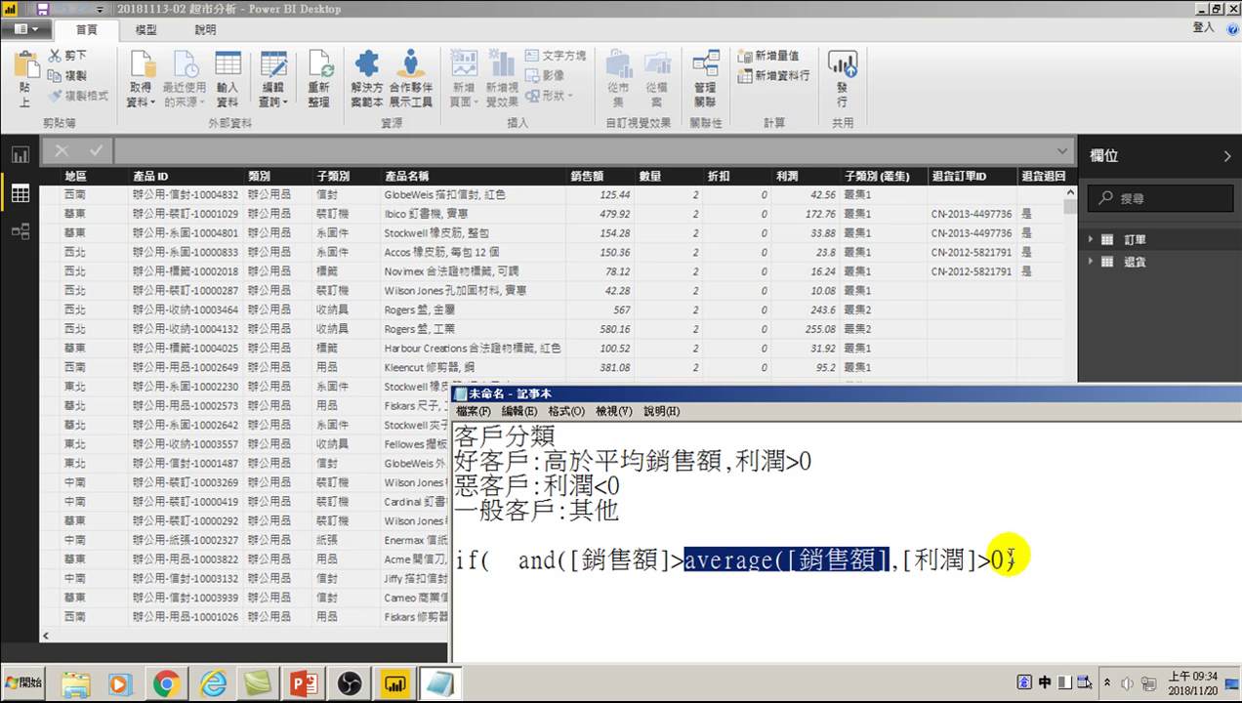
drag(518, 560, 1029, 554)
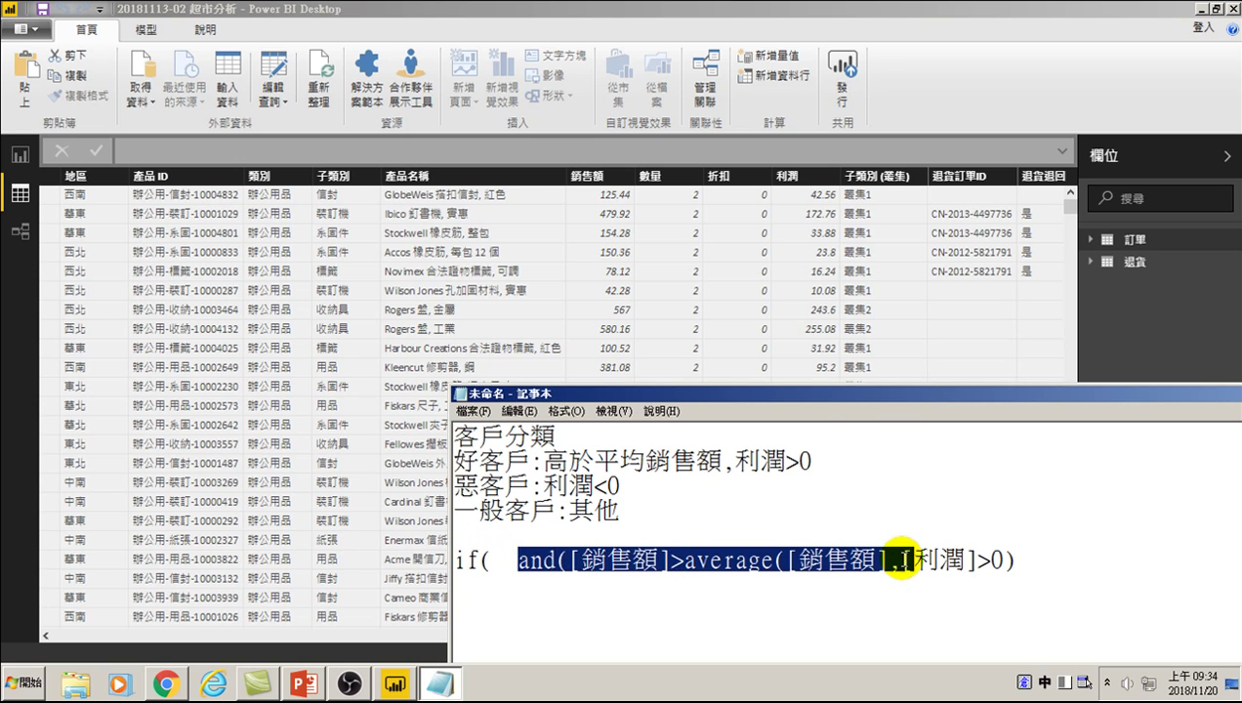
click(1023, 557)
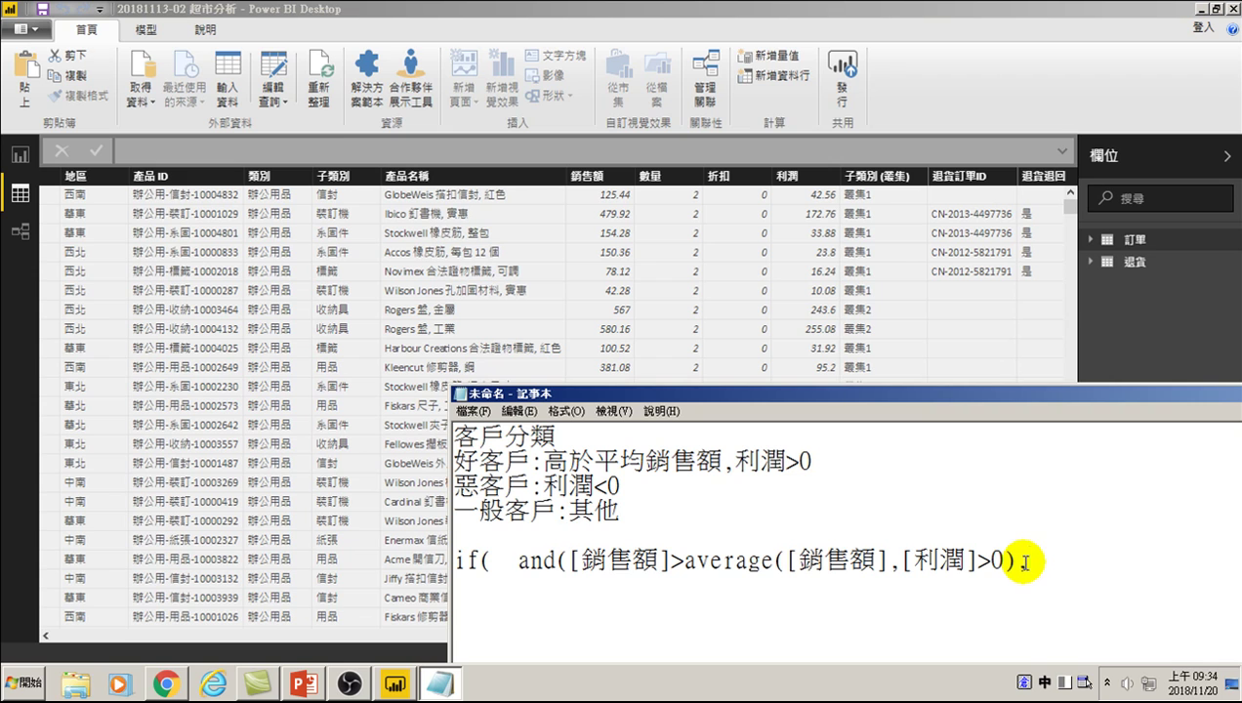
Add "好客戶" as the result after the and condition
text(,)
click(524, 563)
drag(523, 563, 1033, 571)
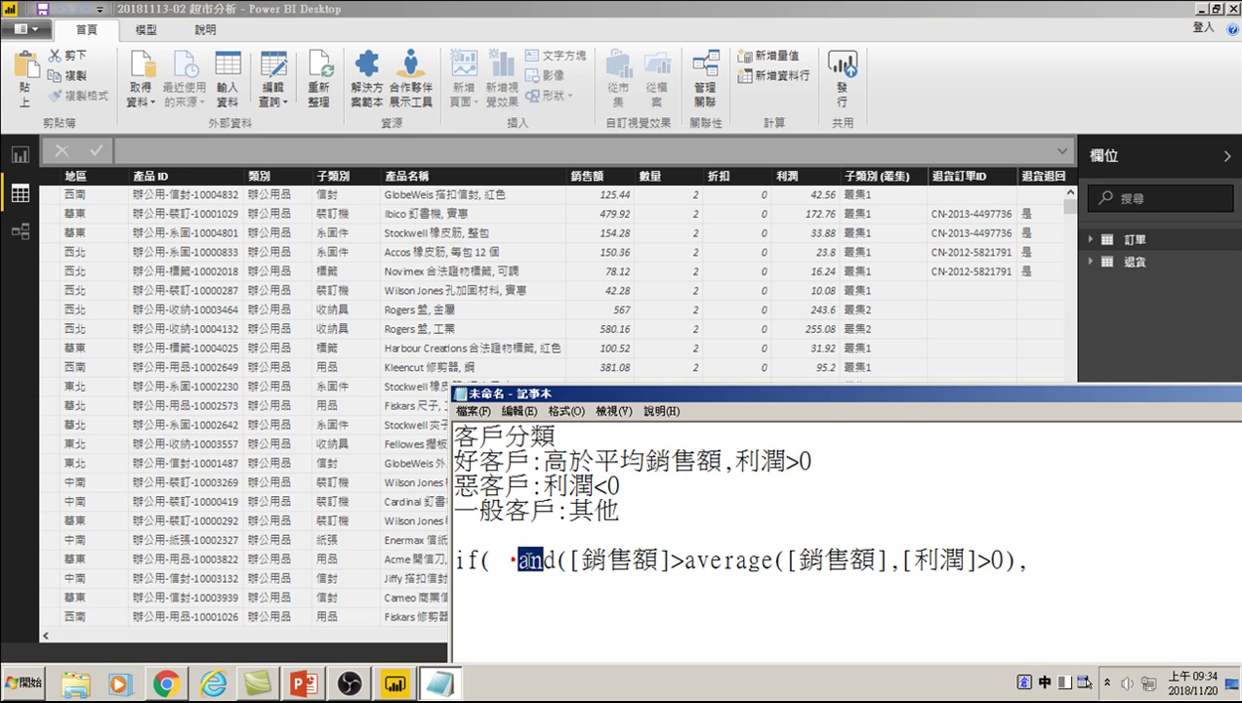
click(1033, 568)
text(")
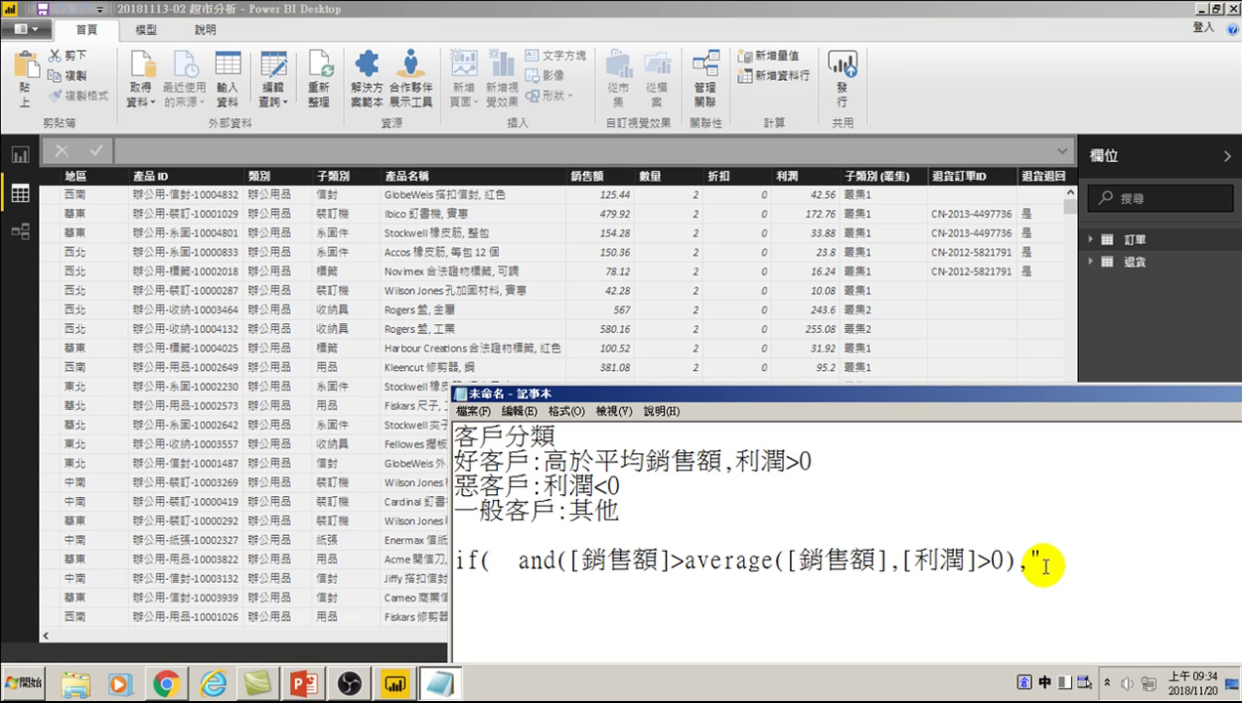
text(好客戶",)
Begin a nested if on an indented new line, referring to the 惡客戶 and 一般客戶 rules
key(Return)
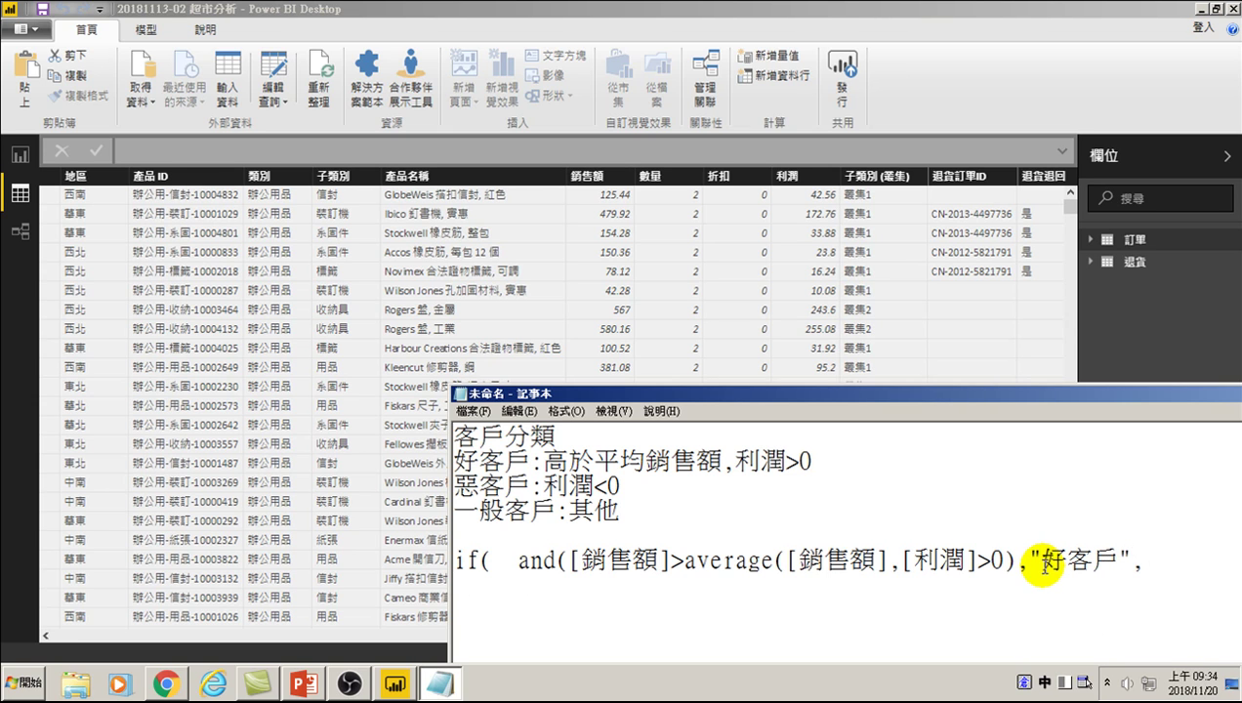
key(BackSpace)
text(if)
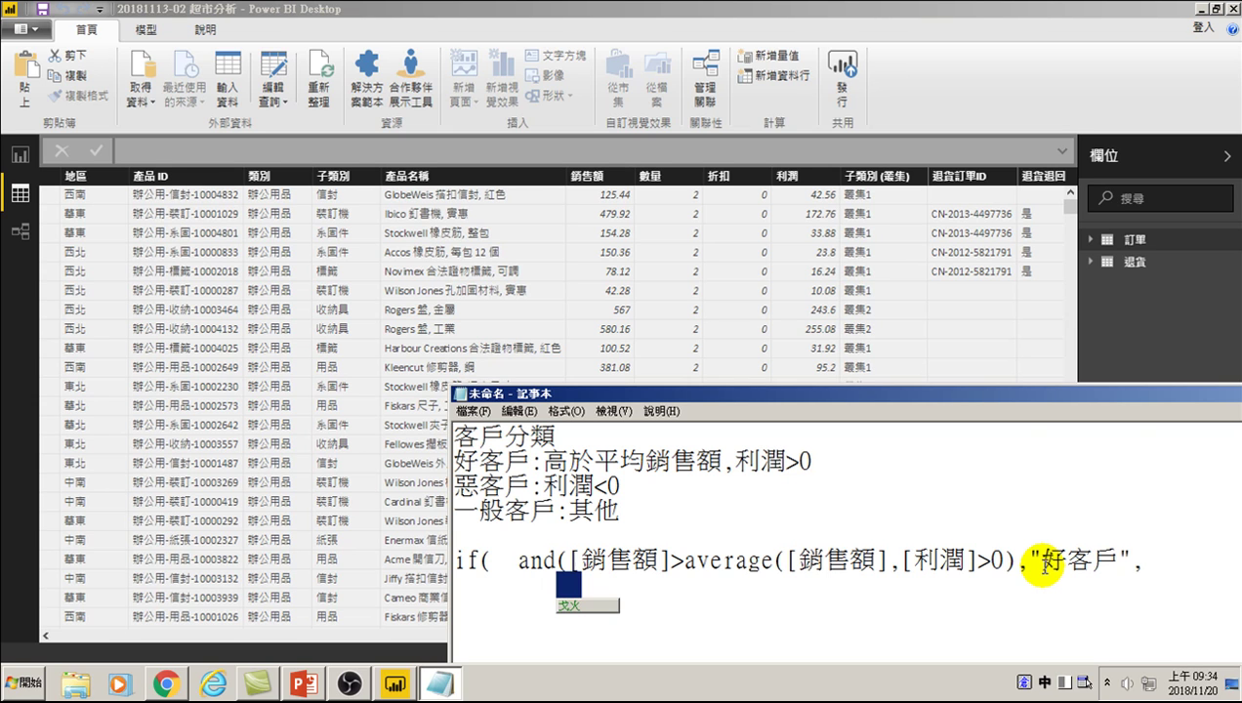
key(Escape)
key(ctrl+space)
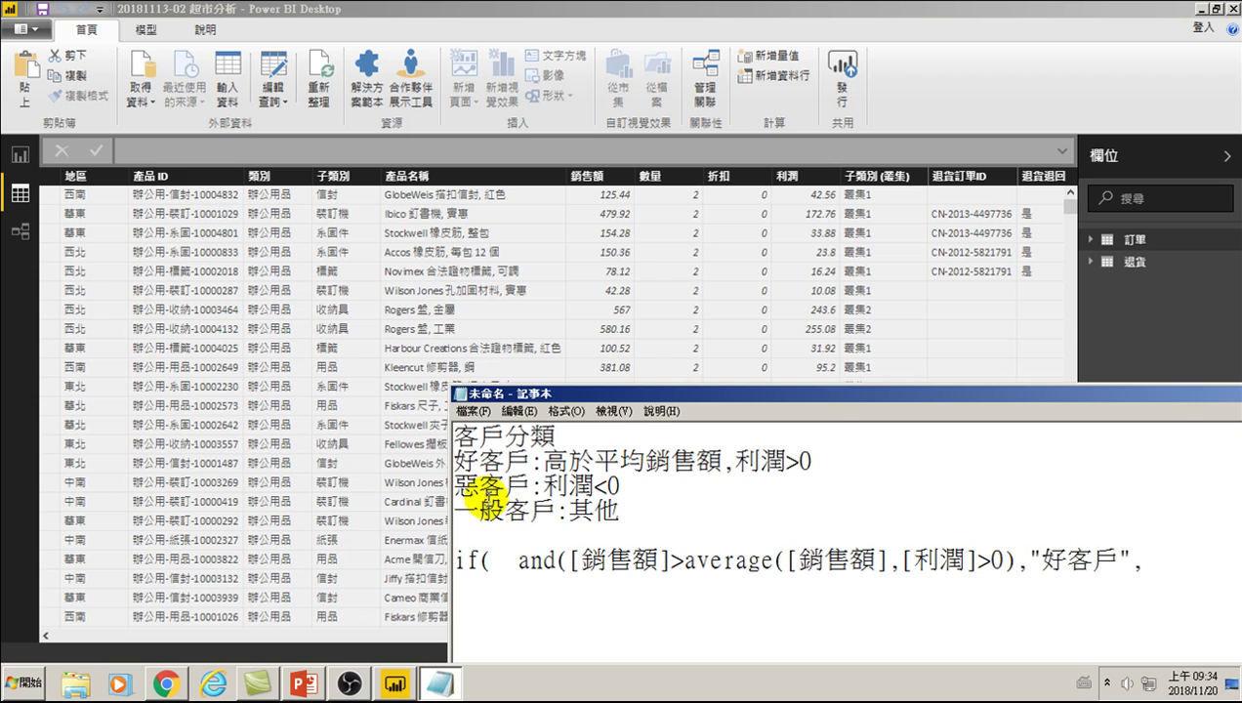
drag(455, 481, 621, 510)
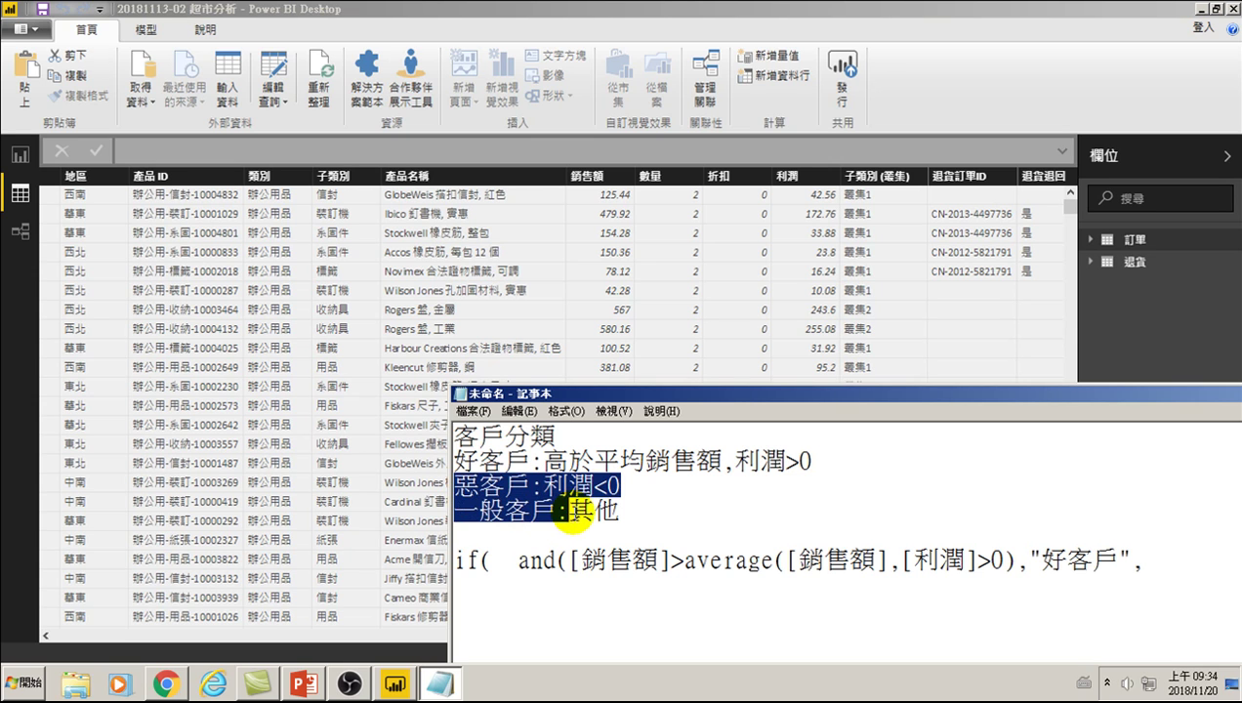
click(584, 584)
Write the inner if([利潤]<0,"惡客戶", and put "一般客戶" on an indented line below
text(if()
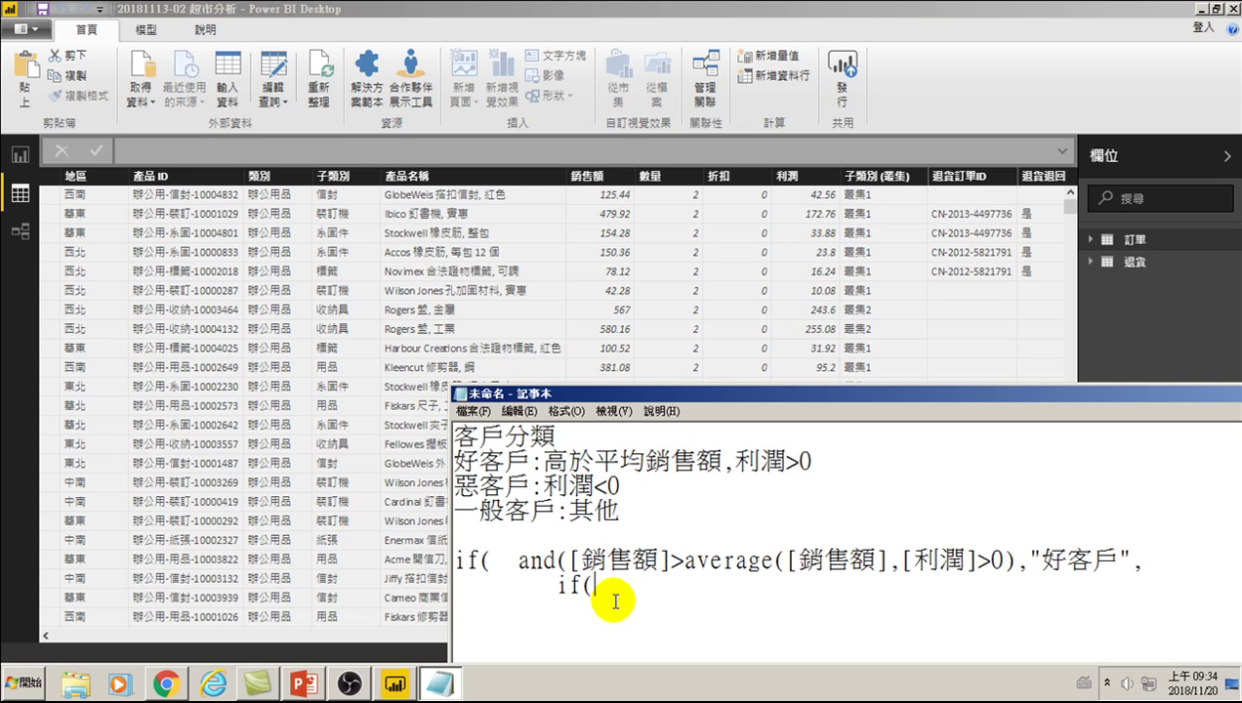
text([)
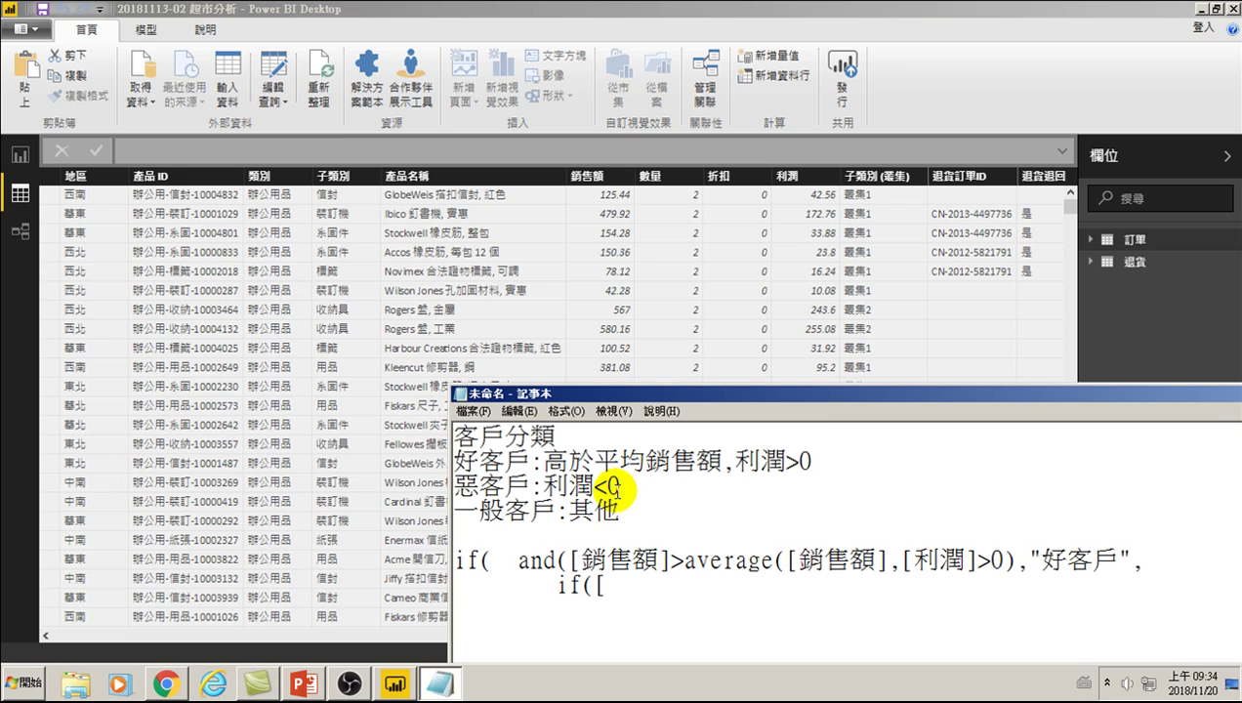
text(hdl)
key(BackSpace)
key(BackSpace)
key(BackSpace)
text(利)
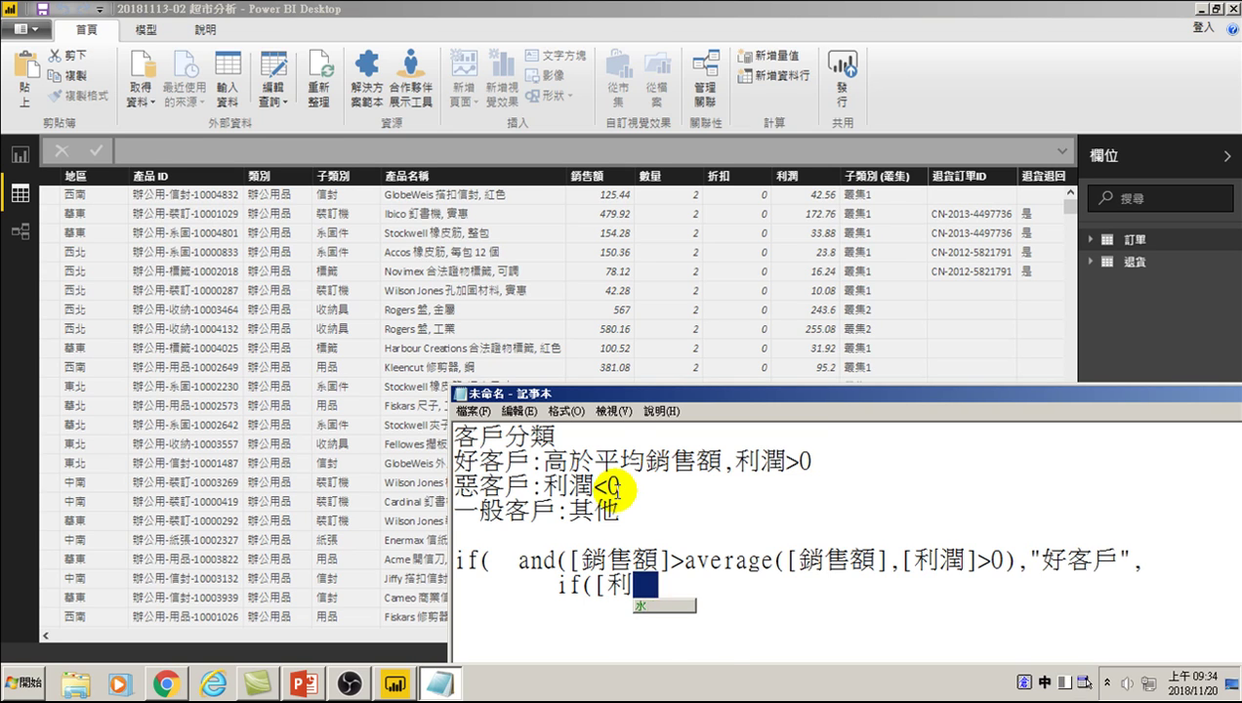
text(潤]<0,)
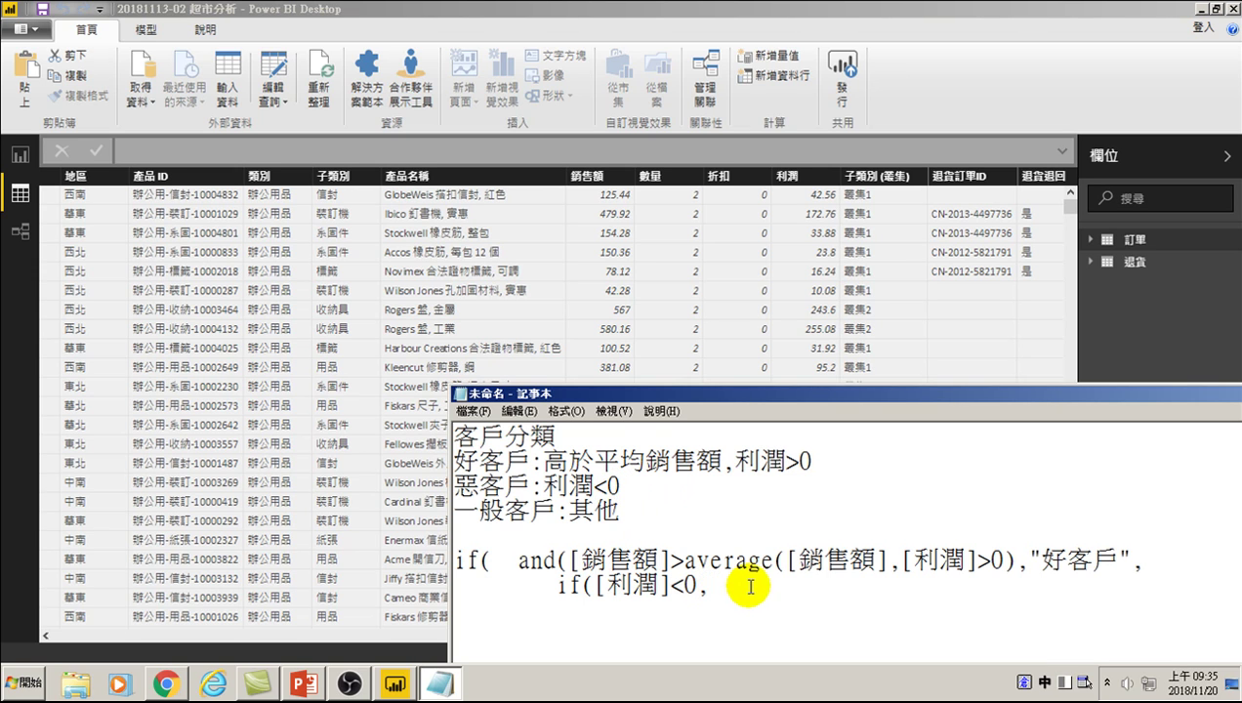
text(")
text(惡客戶",)
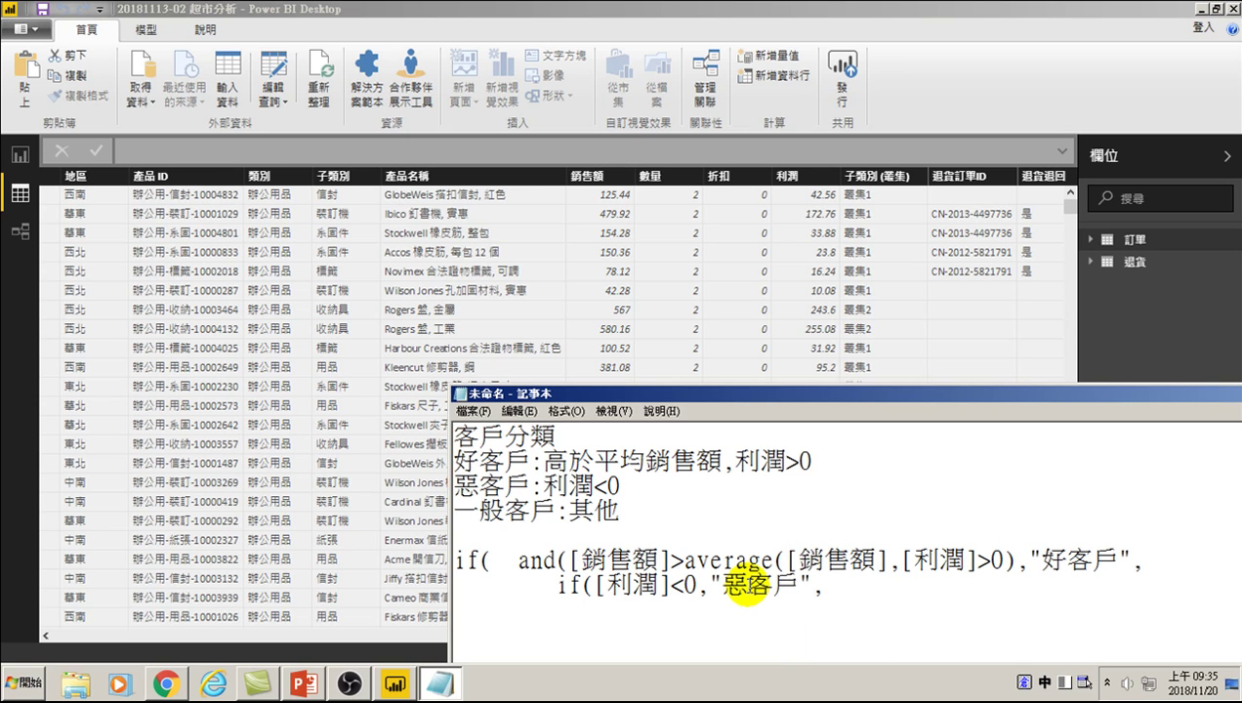
text(")
key(BackSpace)
key(Return)
key(BackSpace)
key(BackSpace)
text(")
text(一)
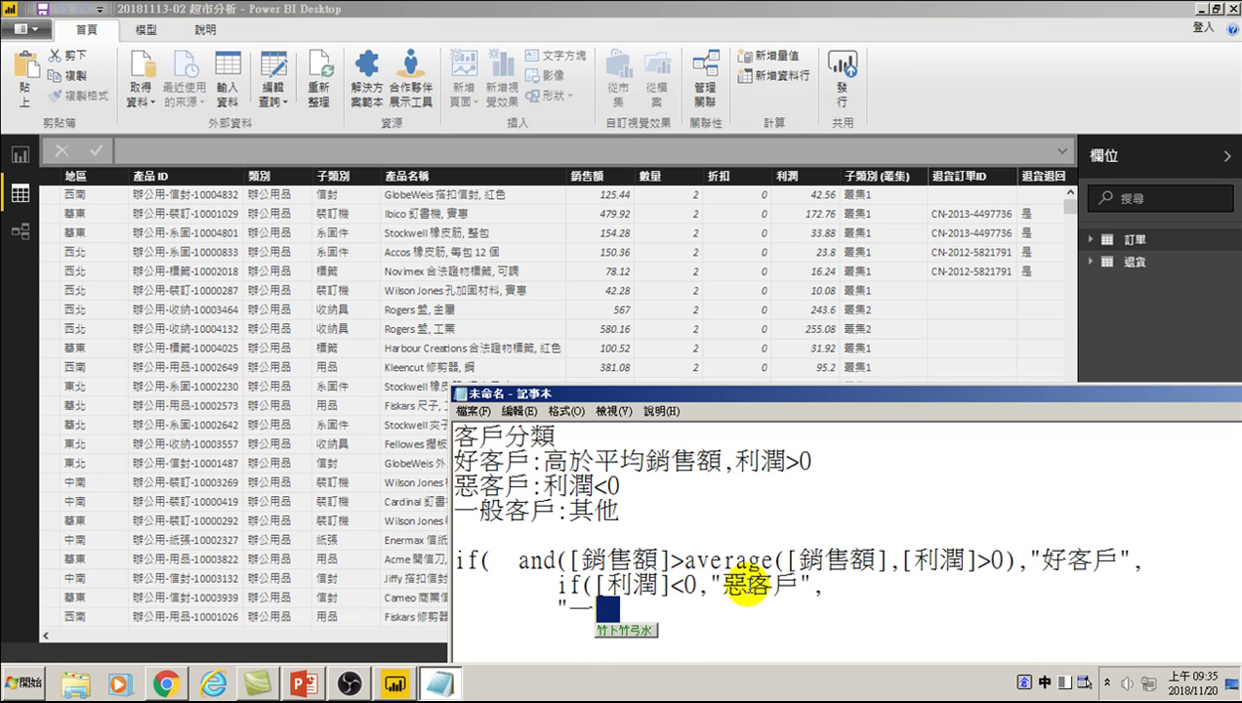
text(般客戶")
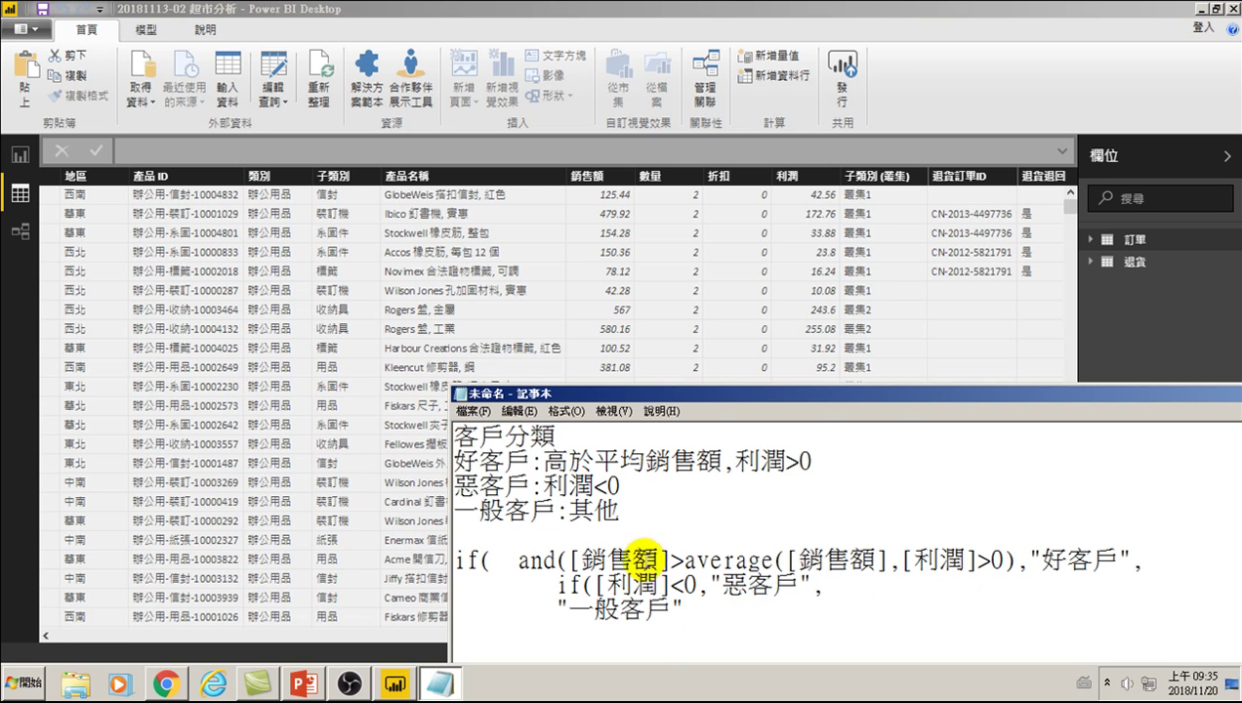
drag(518, 560, 1145, 565)
drag(557, 584, 830, 589)
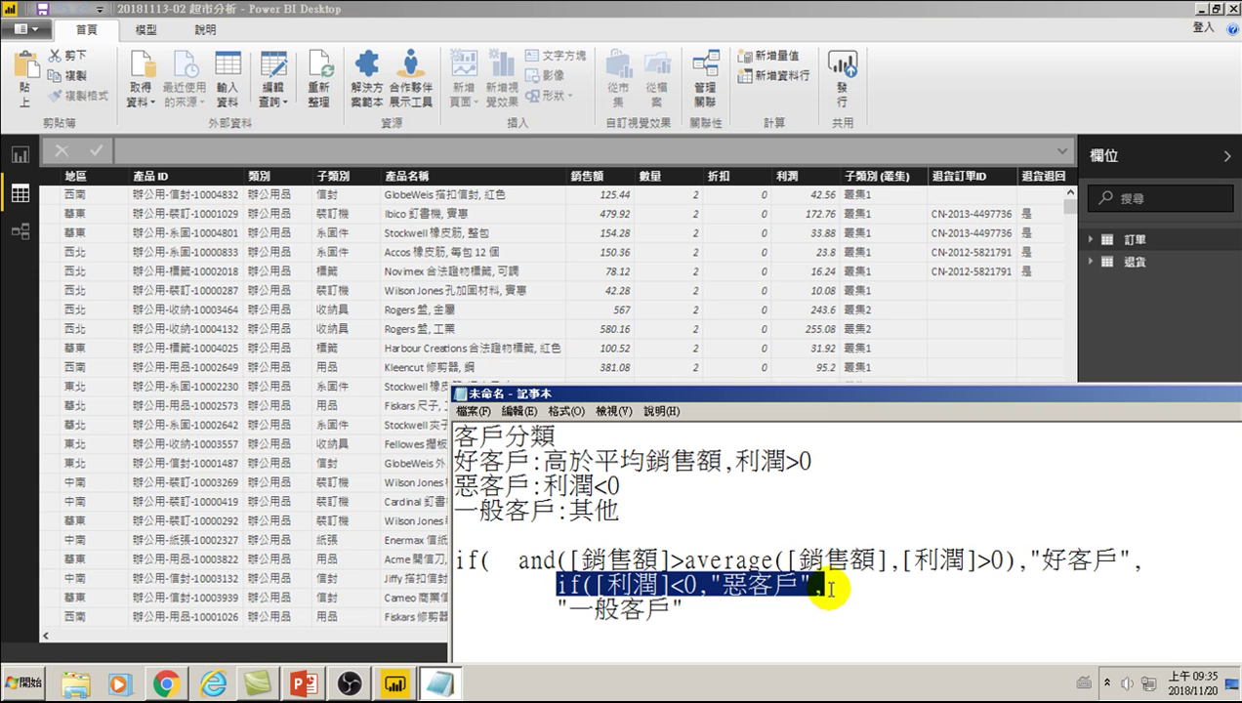
drag(1030, 561, 1125, 556)
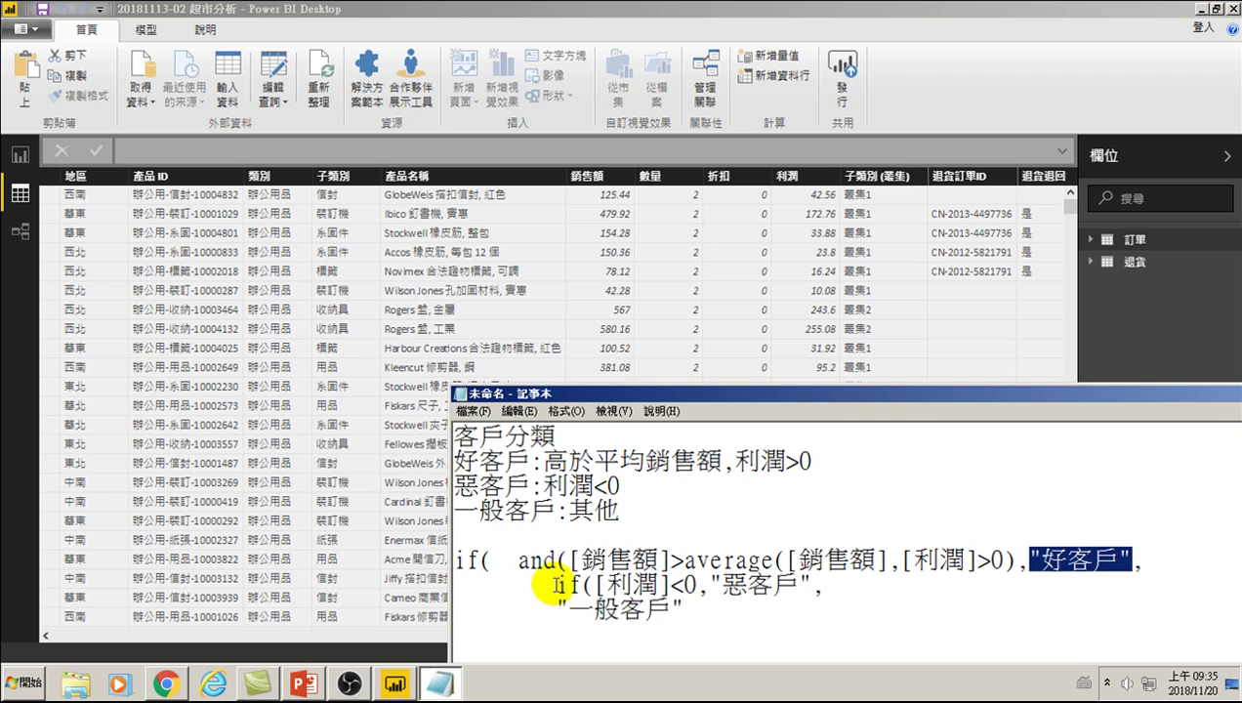
drag(556, 584, 728, 626)
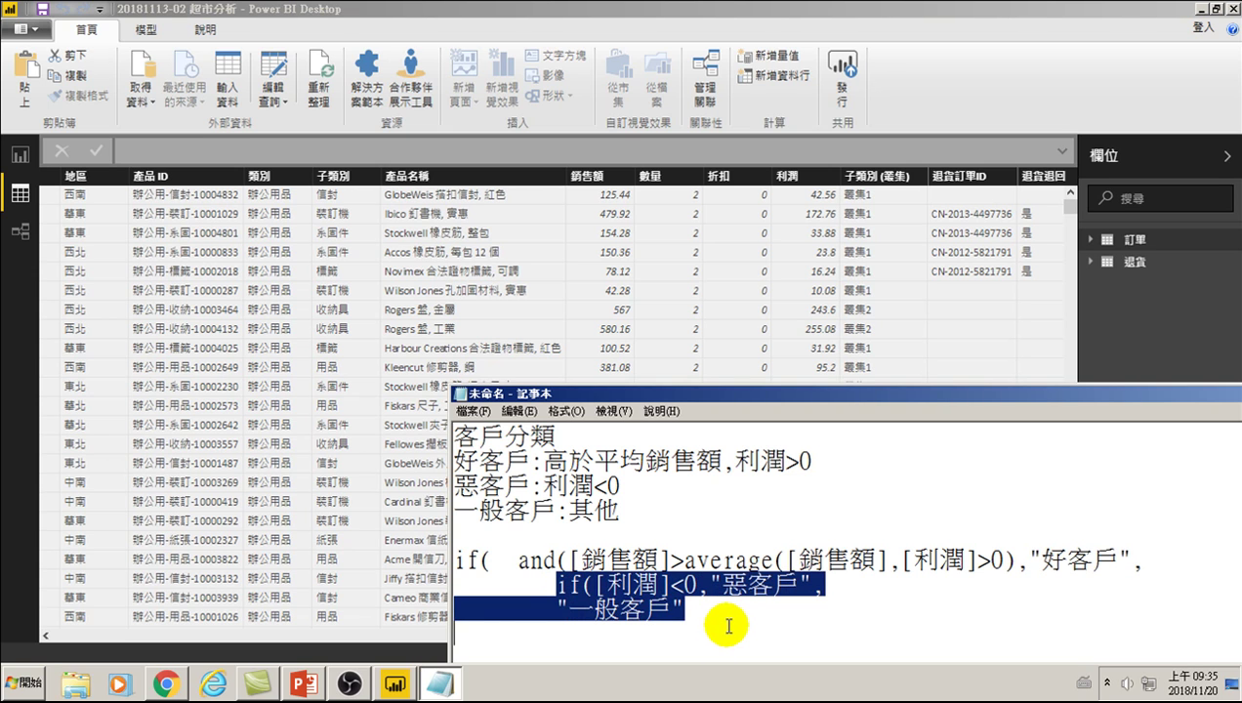
click(644, 584)
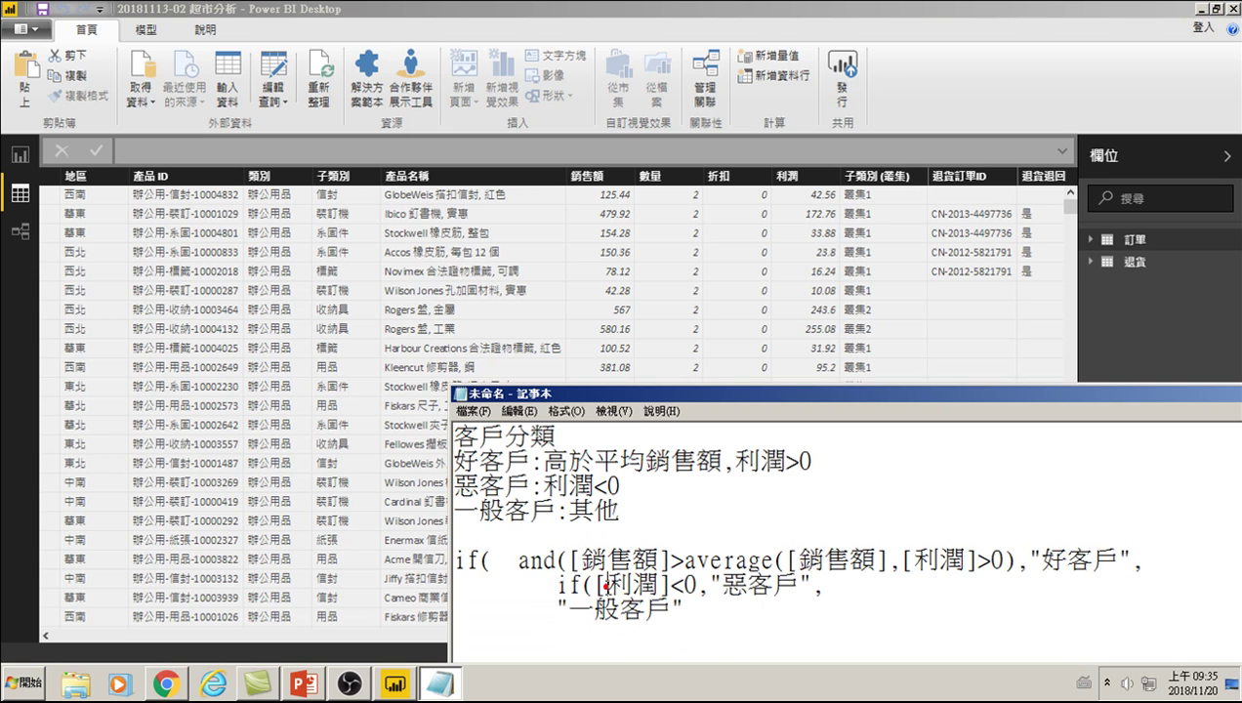
drag(557, 584, 690, 586)
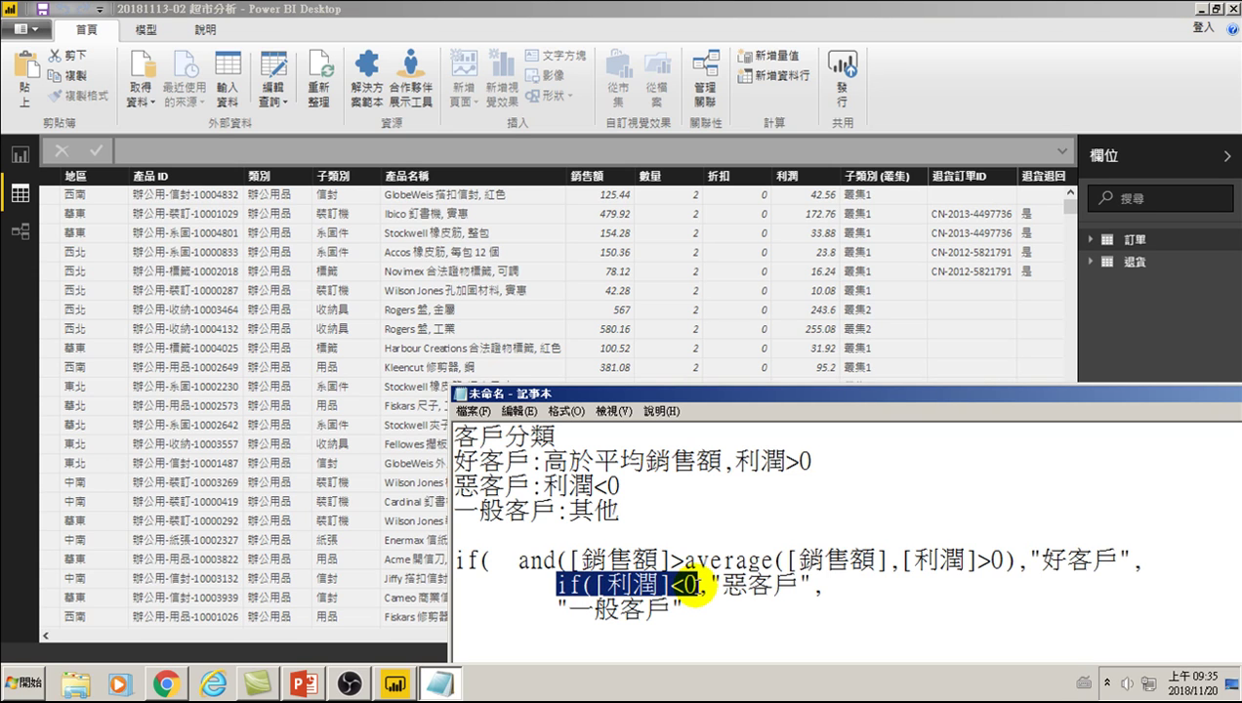
click(713, 583)
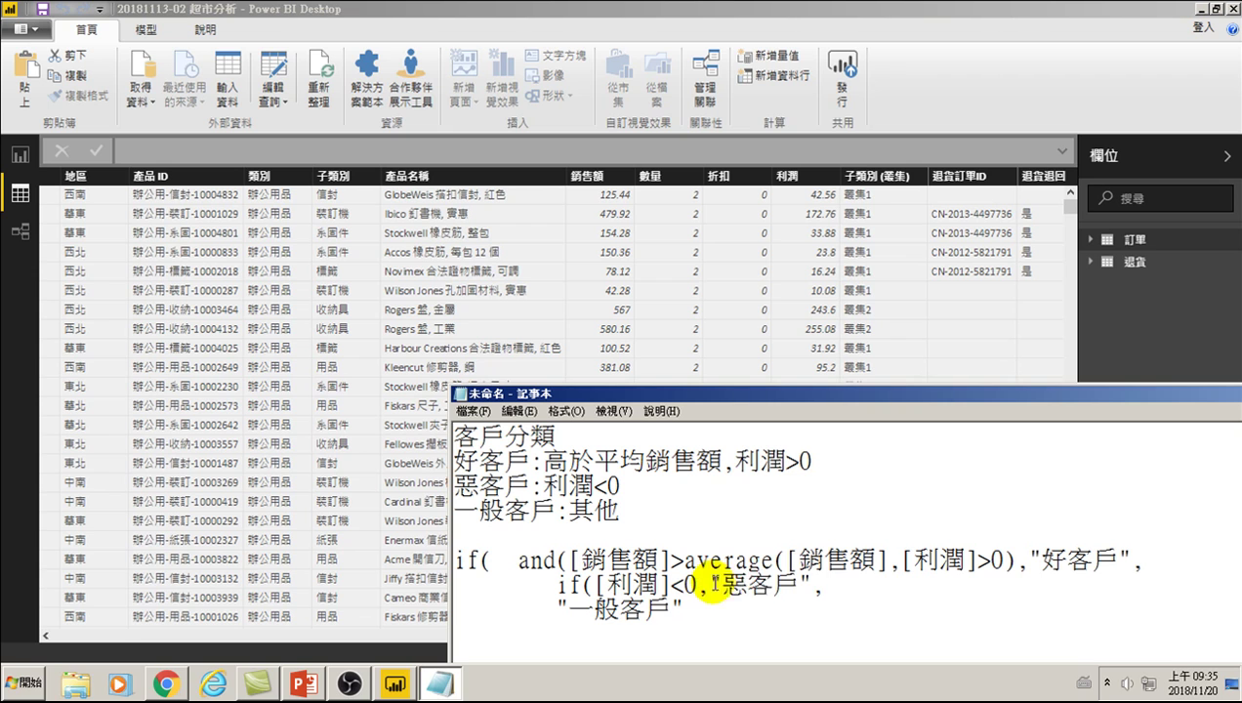
double_click(713, 583)
double_click(552, 610)
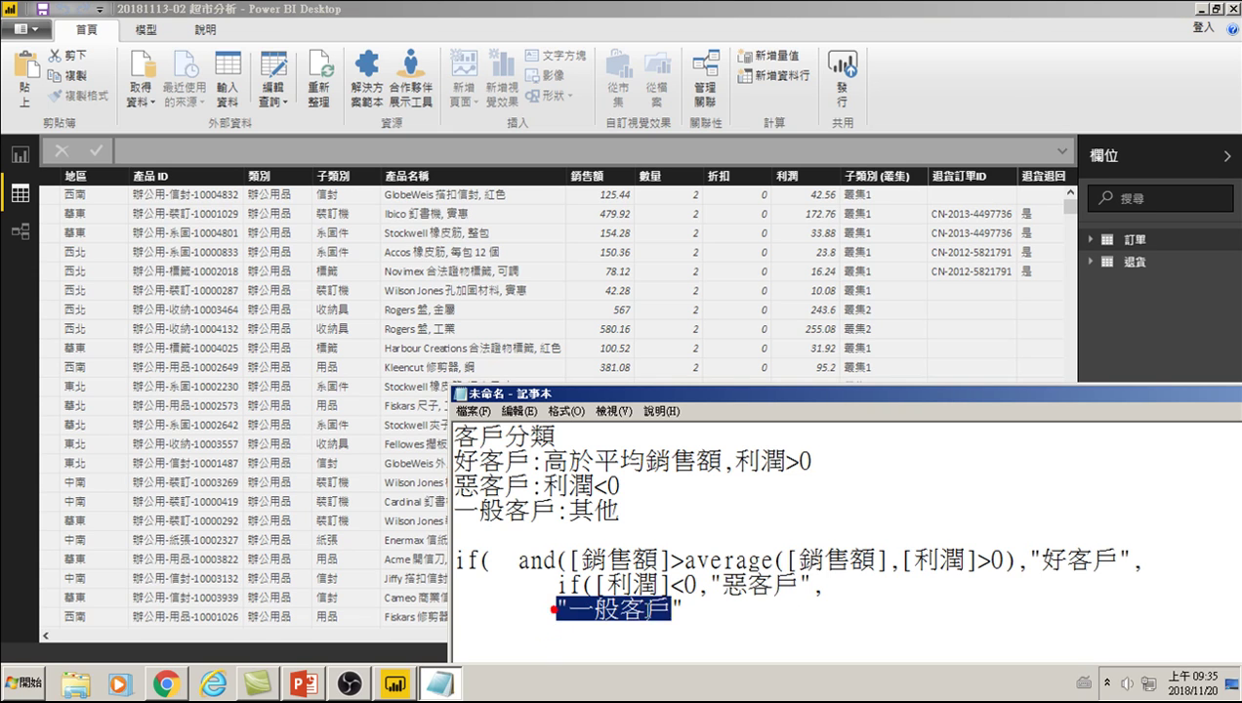
click(589, 625)
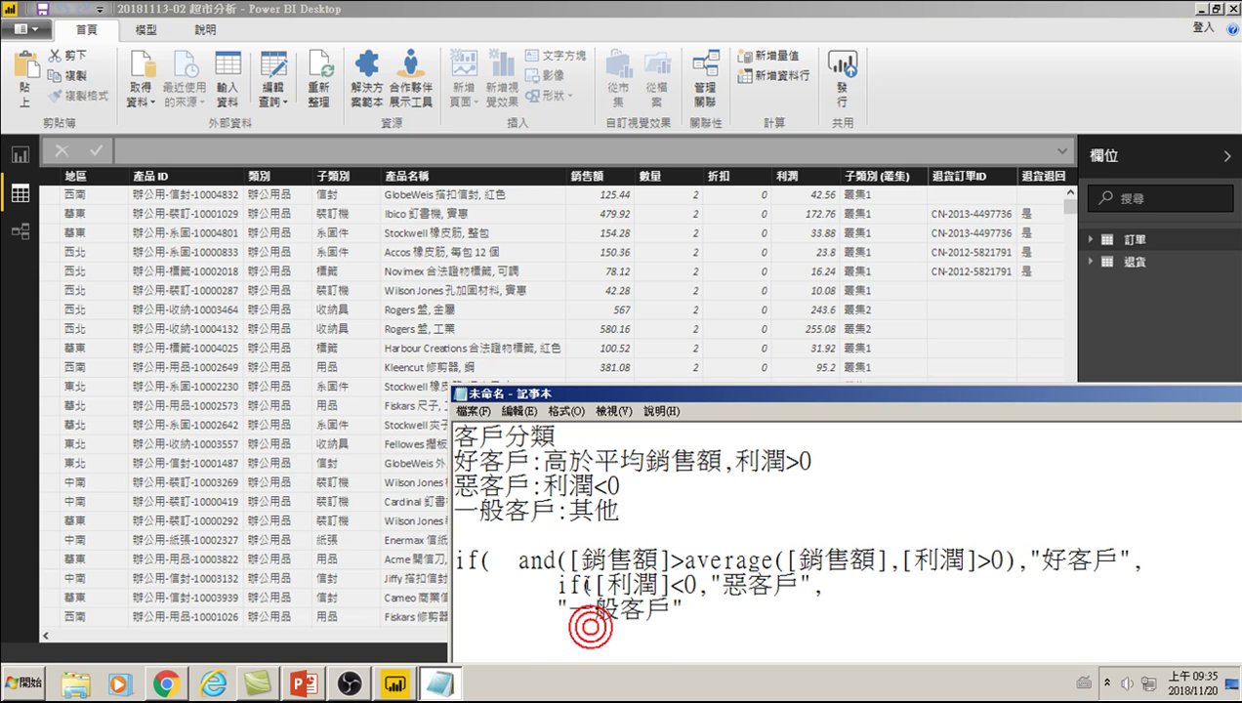
drag(583, 584, 592, 584)
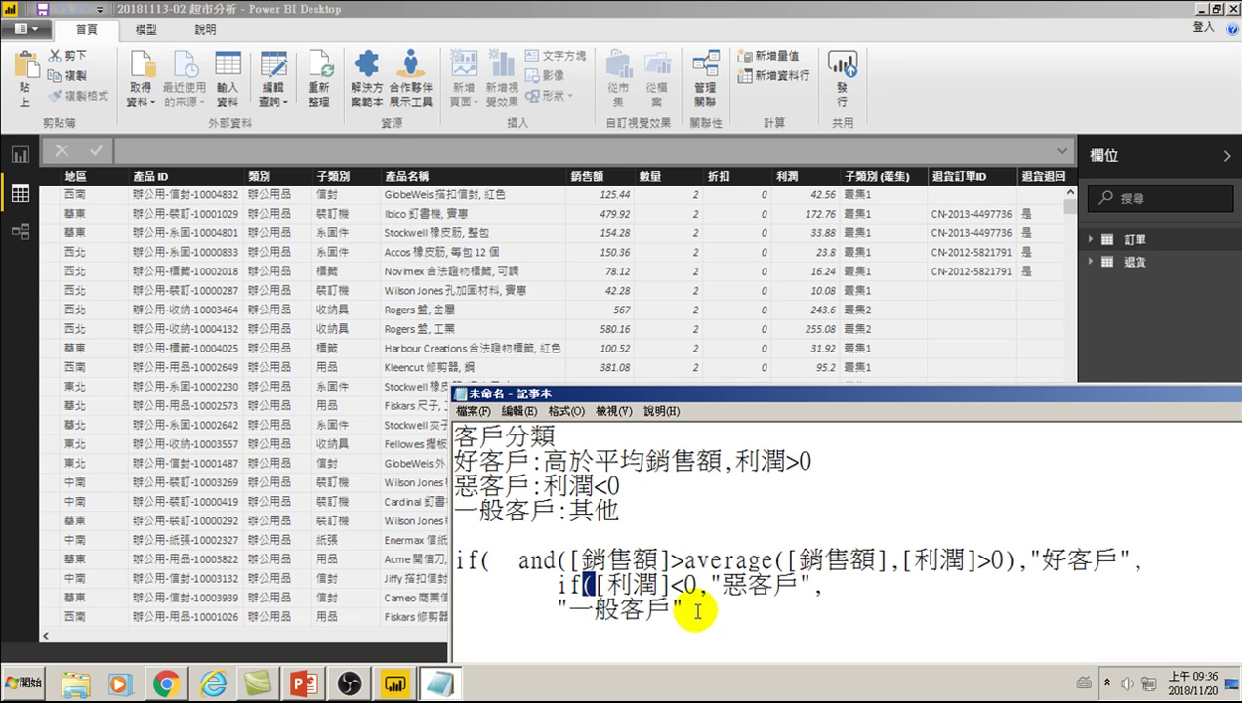
Close both if functions with ) lines and trace brackets to where and() should close
click(563, 626)
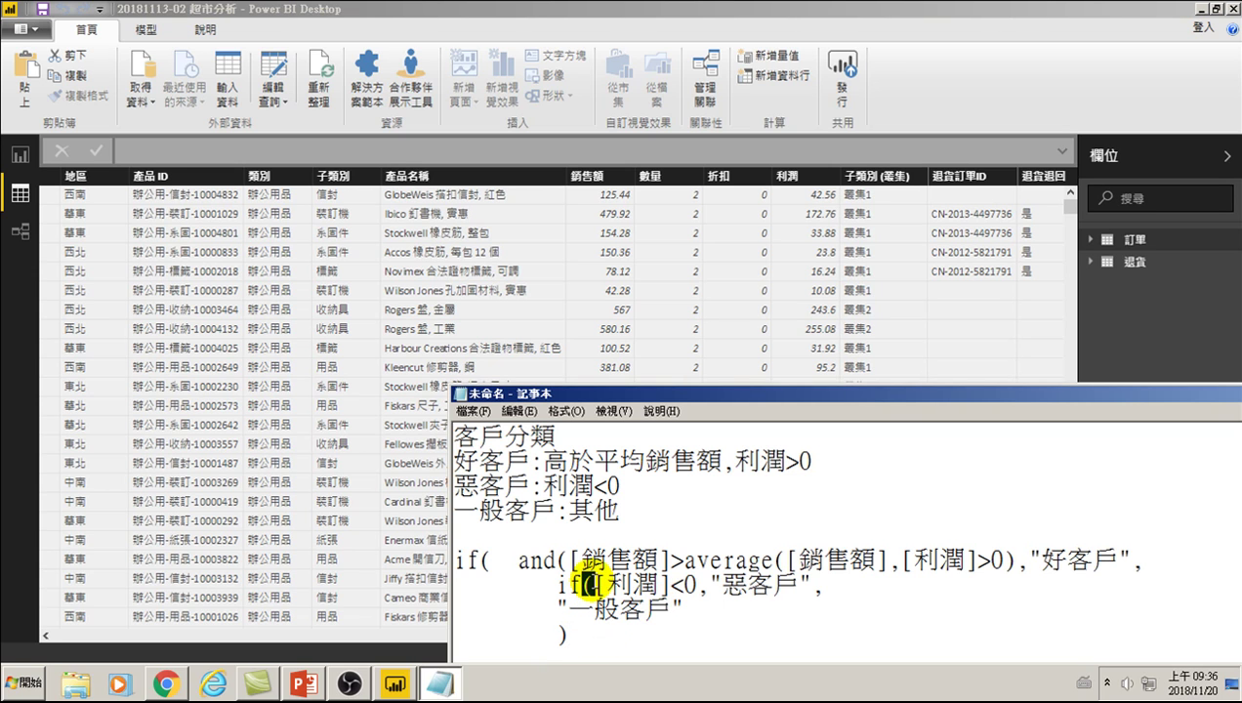
click(568, 636)
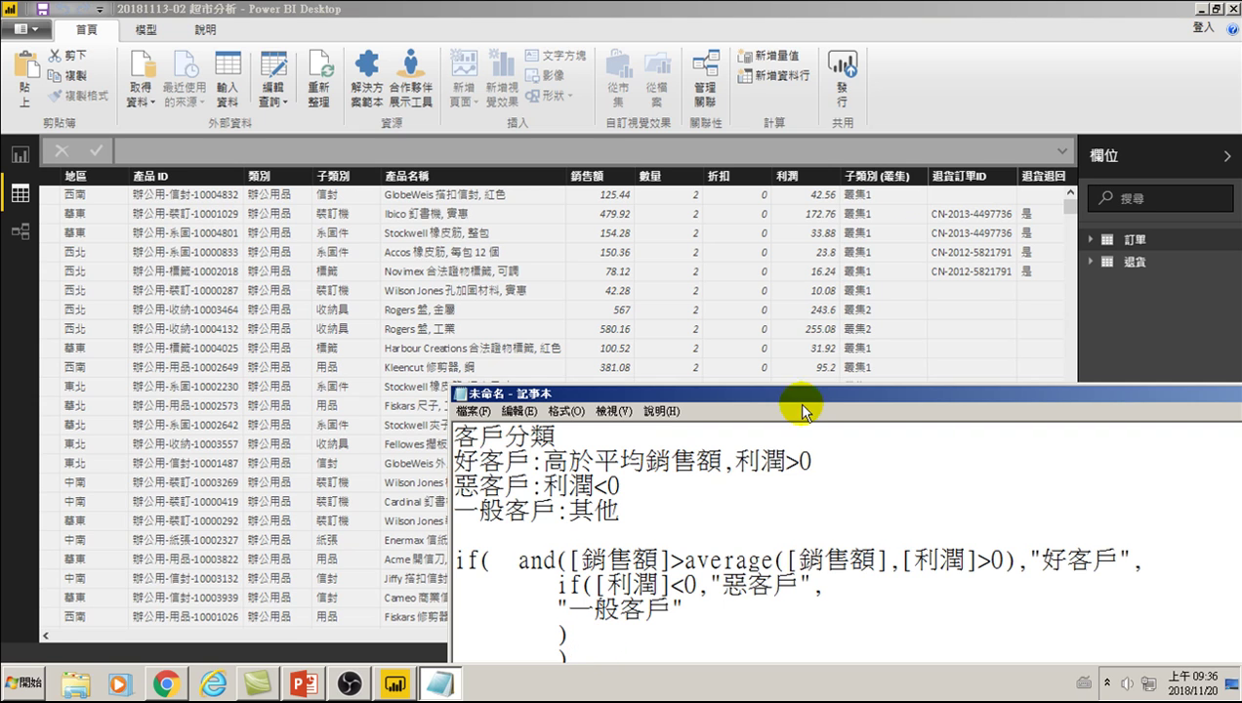
drag(793, 395, 778, 340)
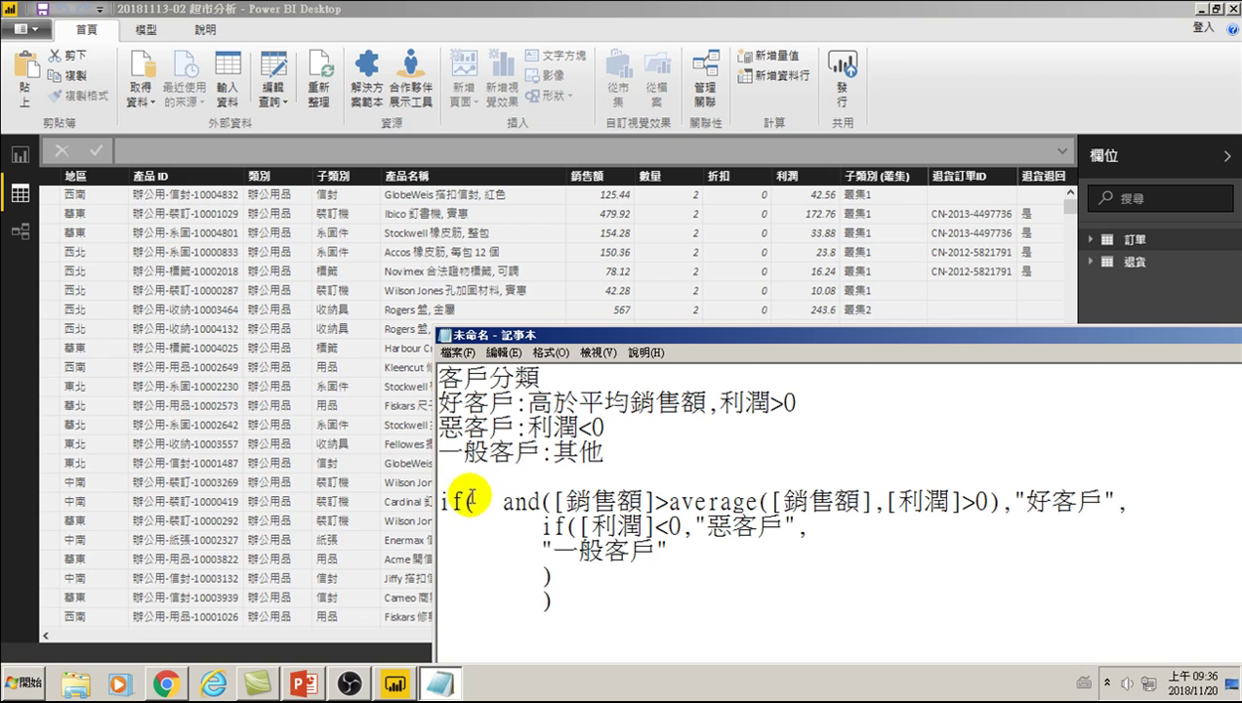
drag(542, 599, 553, 600)
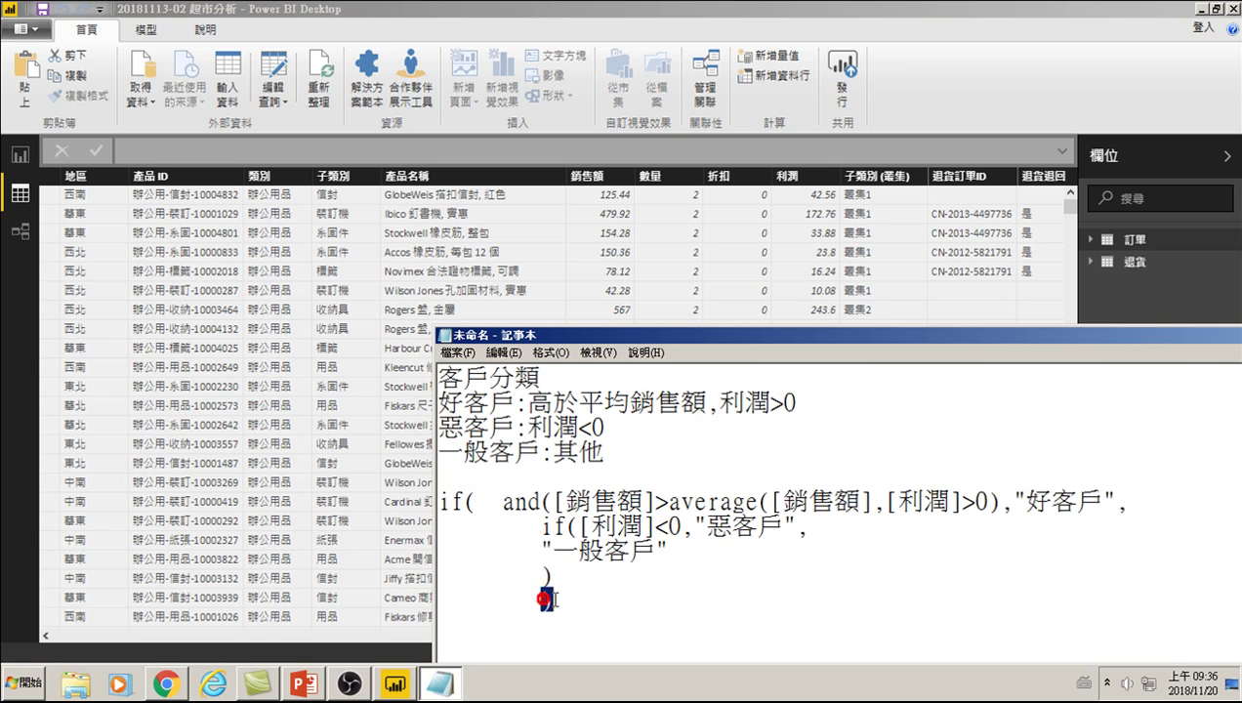
drag(467, 502, 479, 503)
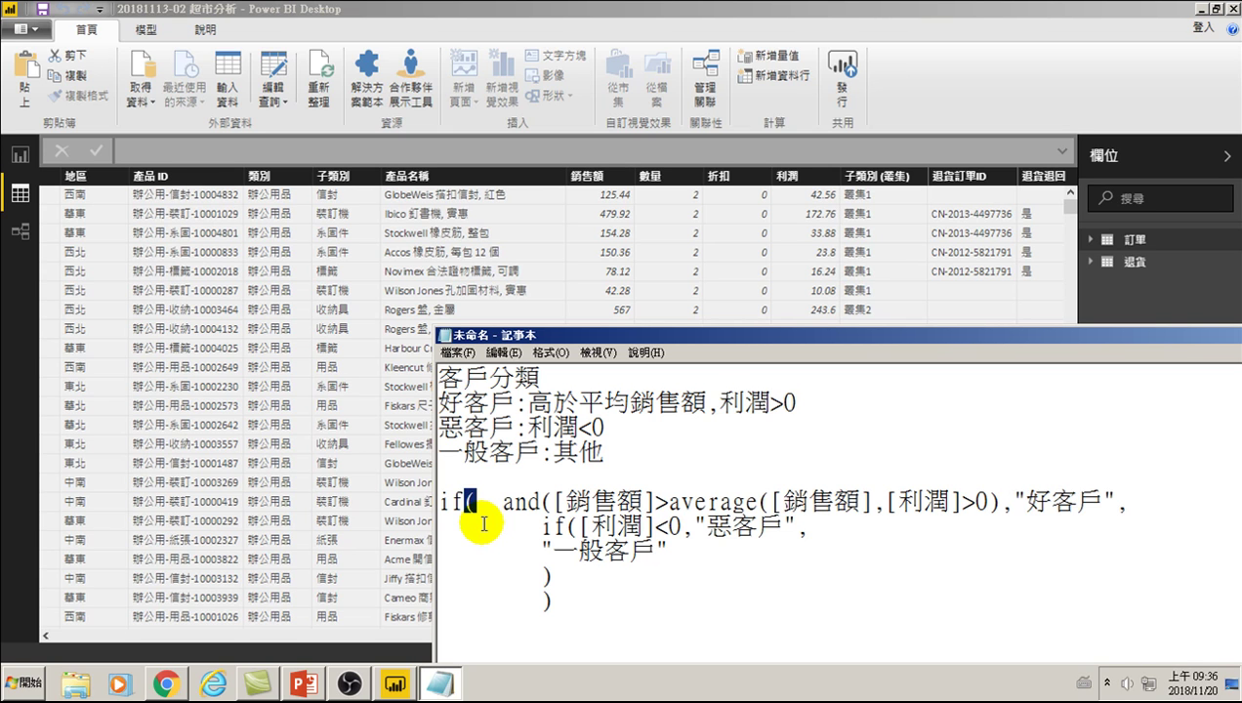
click(554, 599)
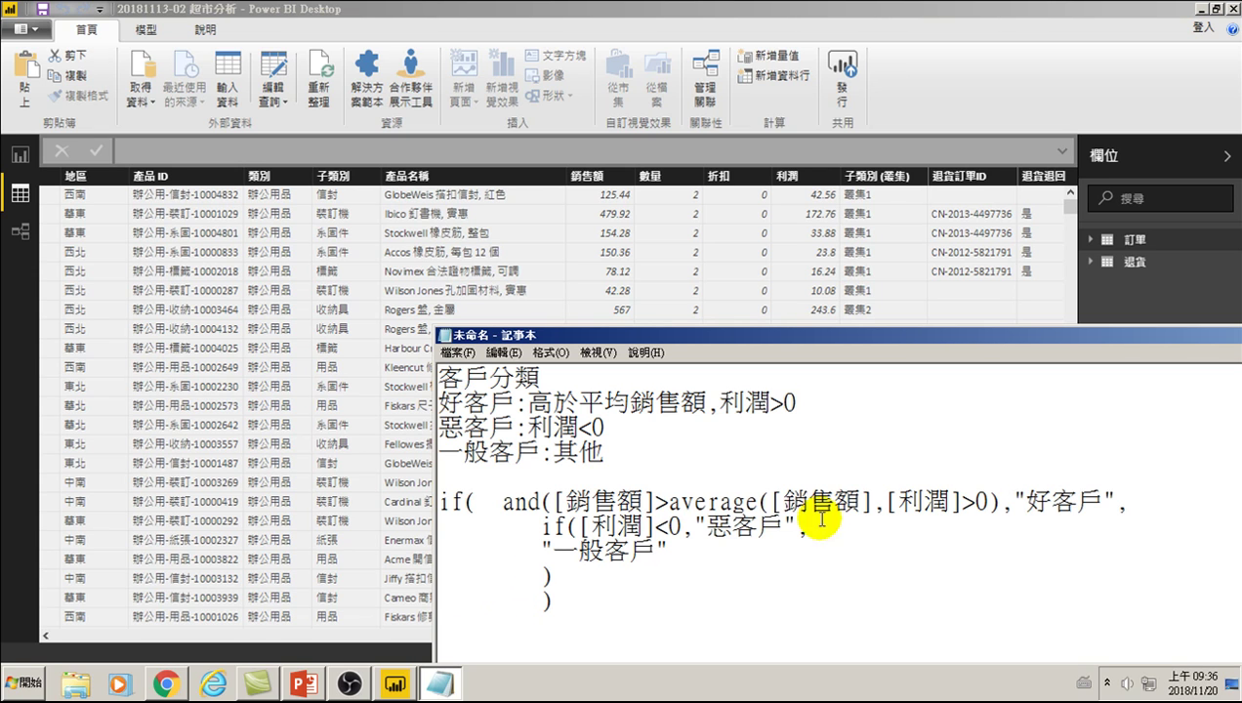
mouse_move(1001, 502)
mouse_down()
mouse_move(760, 501)
mouse_move(1002, 502)
mouse_up()
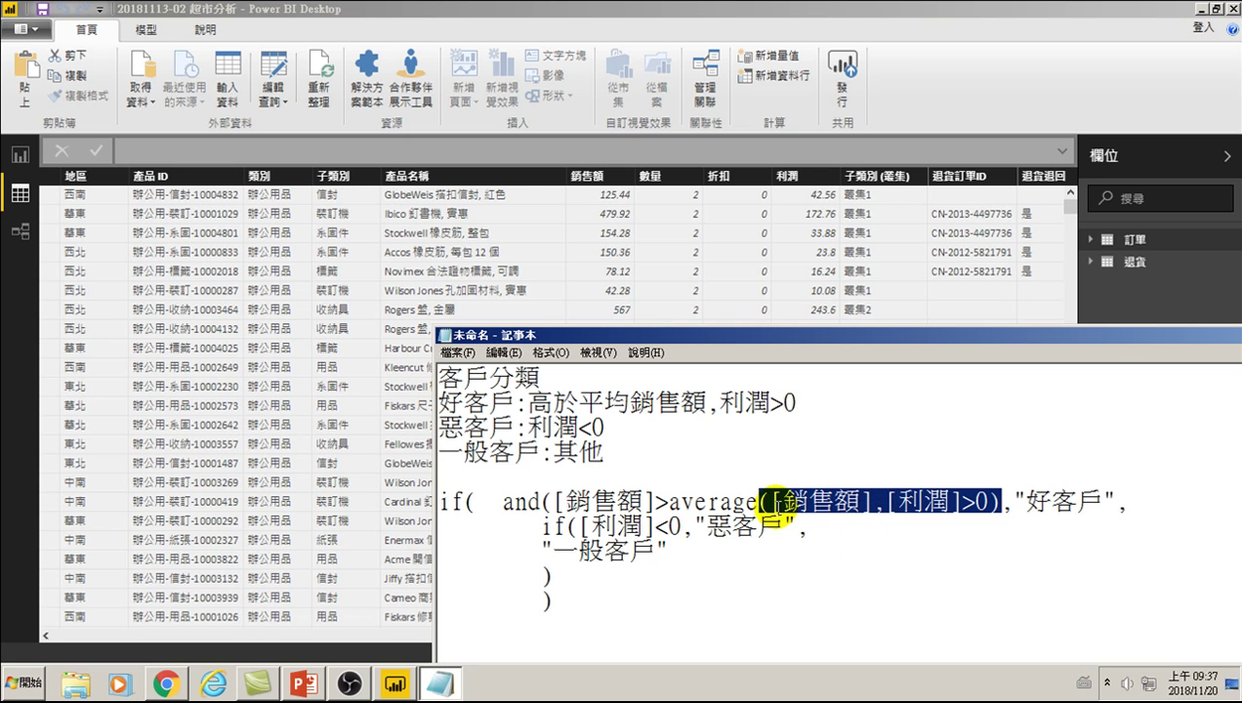
drag(667, 503, 1002, 502)
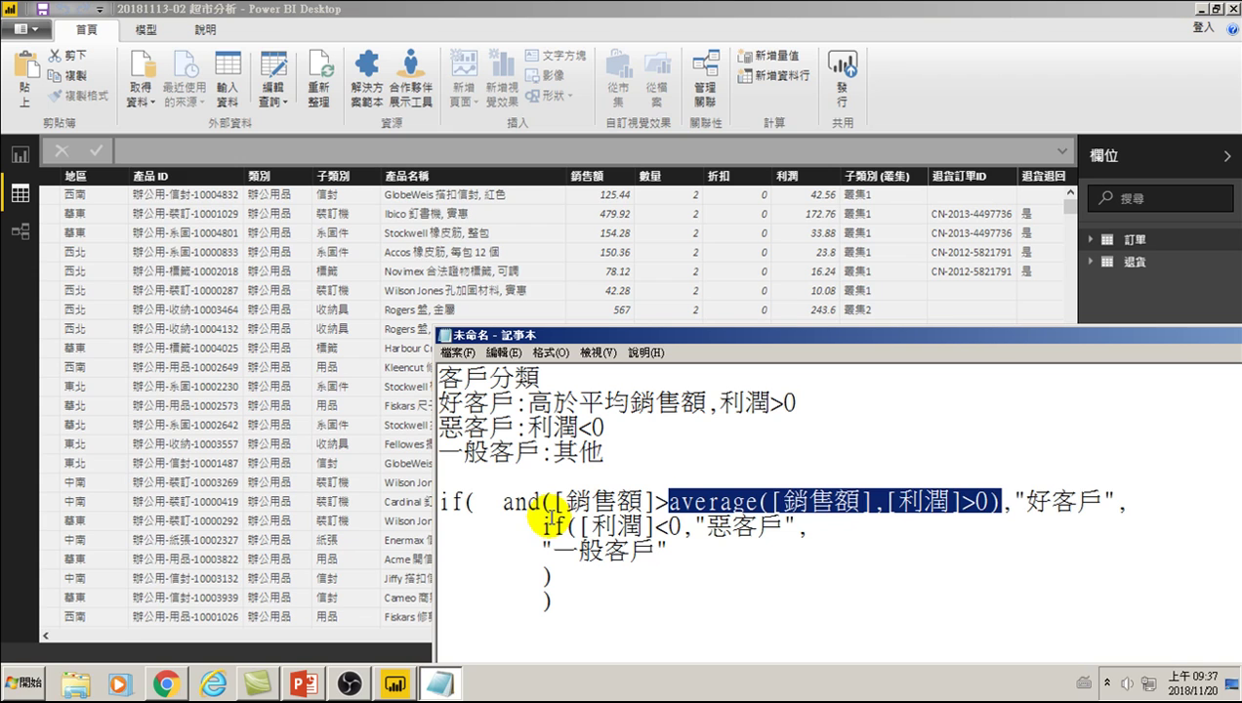
click(1002, 502)
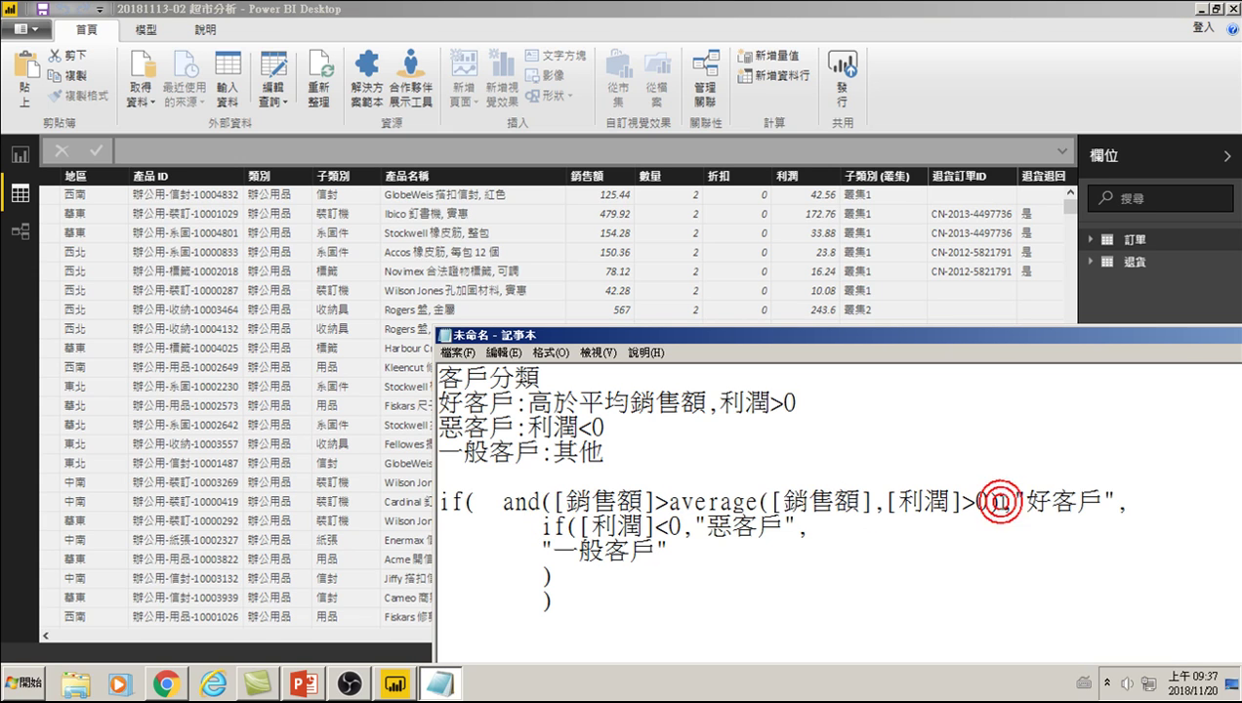
Add a closing parenthesis at the end of the and condition and review the bracket pairs
text())
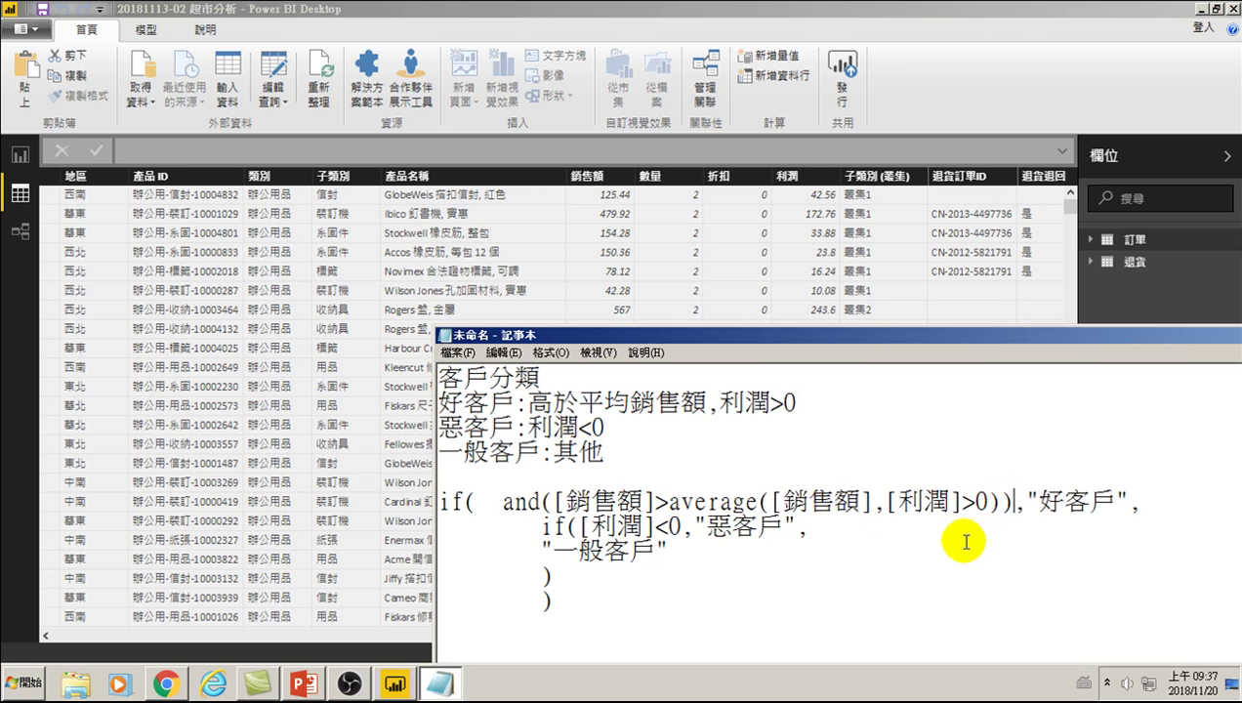
click(542, 501)
double_click(1001, 502)
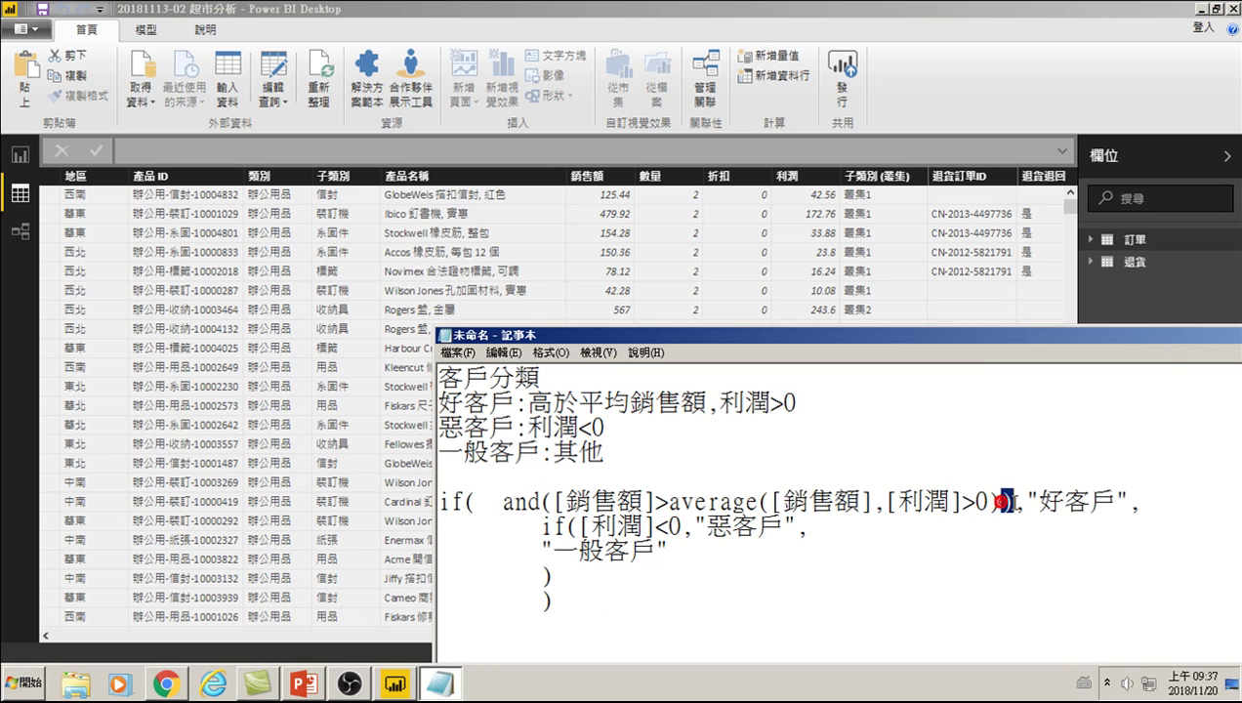
click(668, 501)
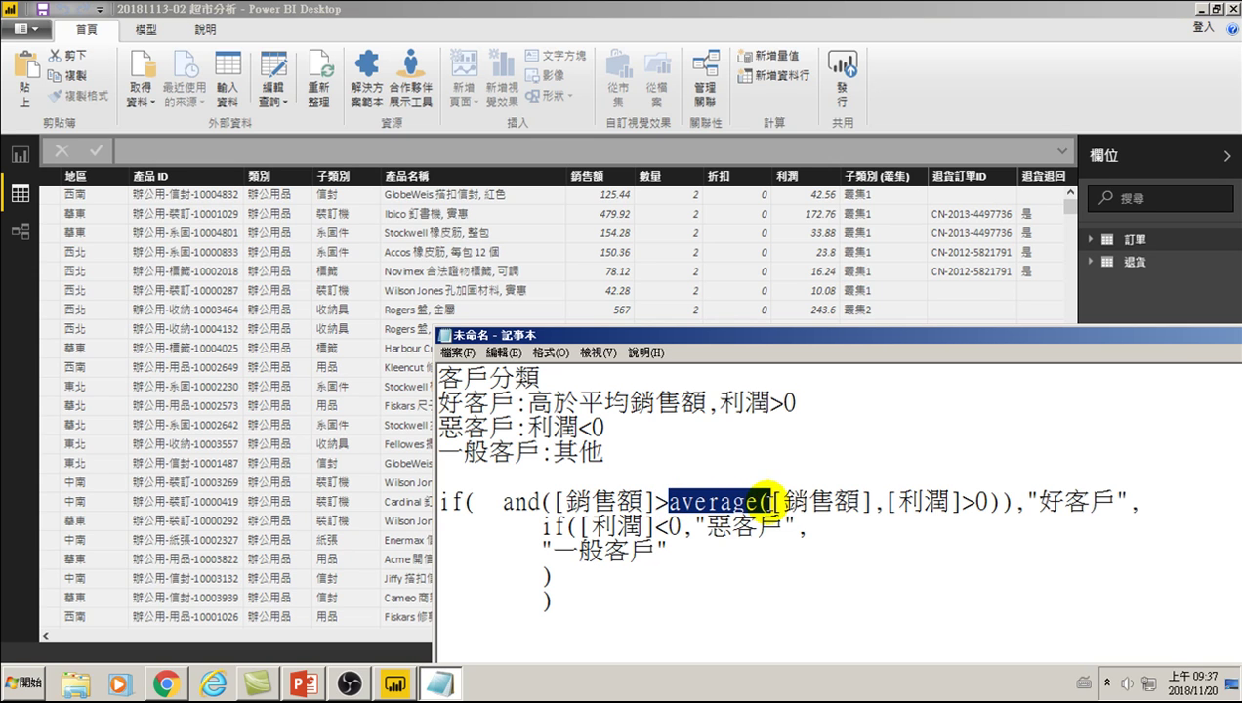
drag(668, 502, 996, 502)
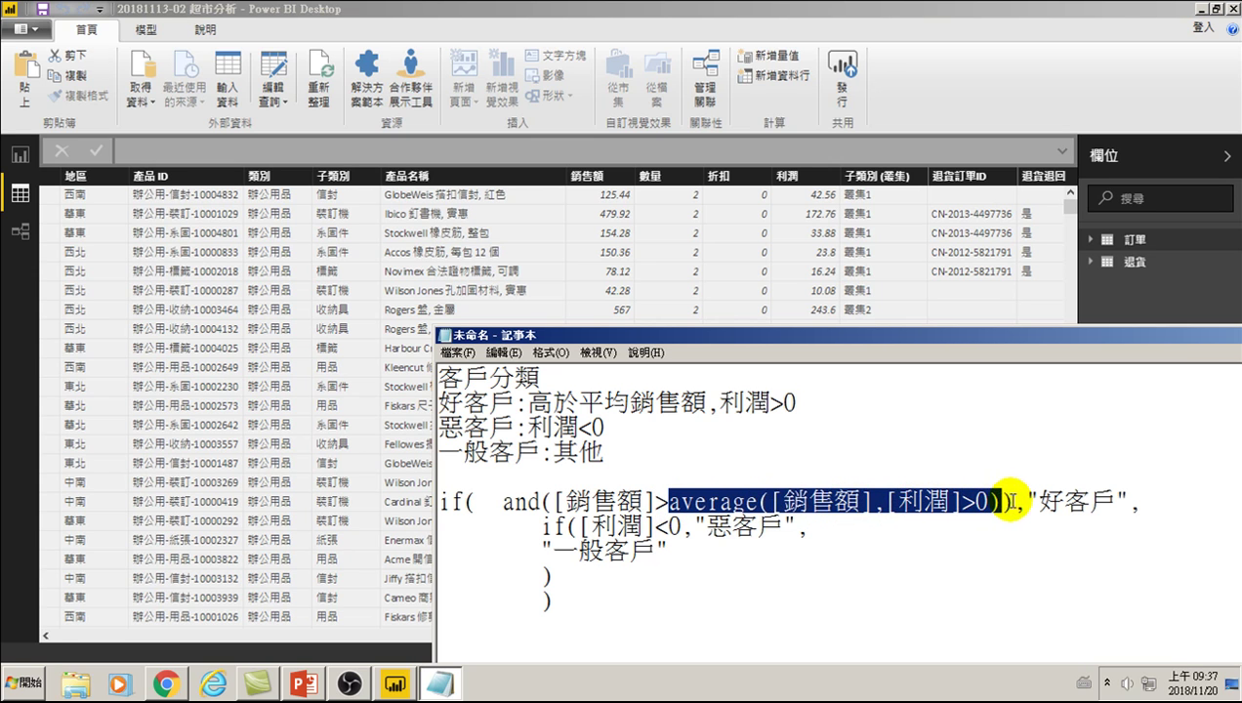
drag(502, 502, 1016, 502)
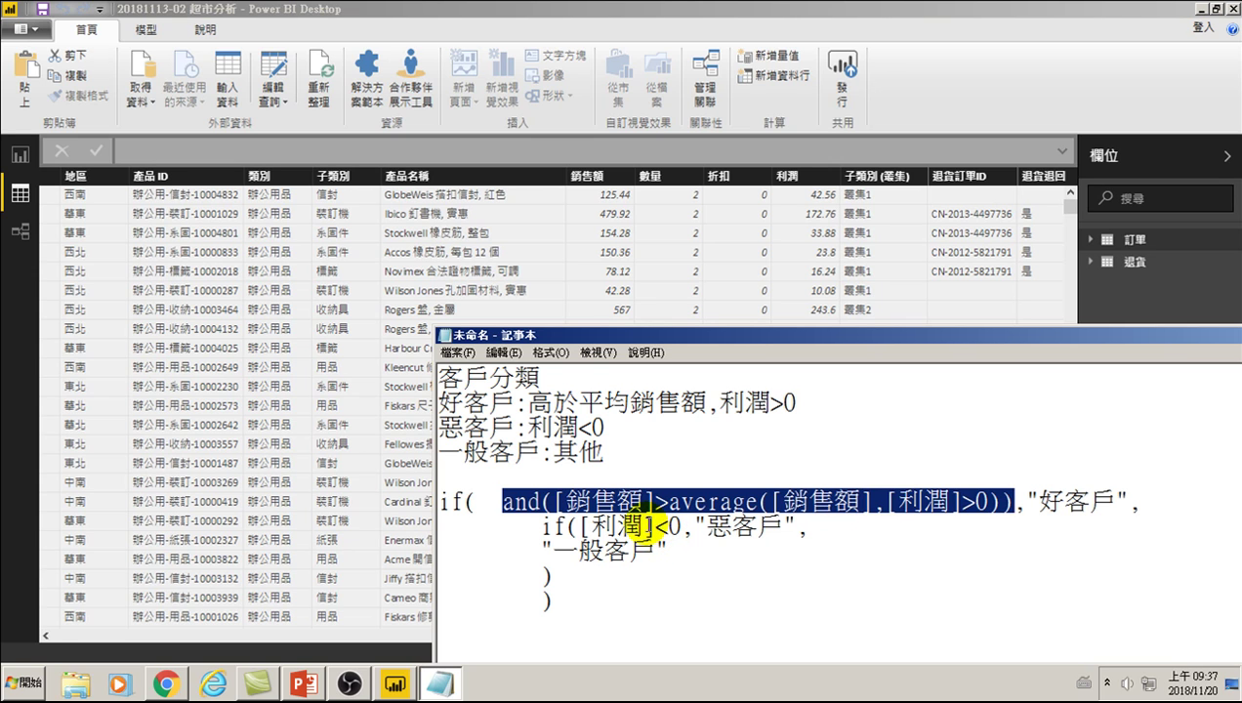
Insert ) right after average([銷售額] and delete the extra ) after >0
click(553, 501)
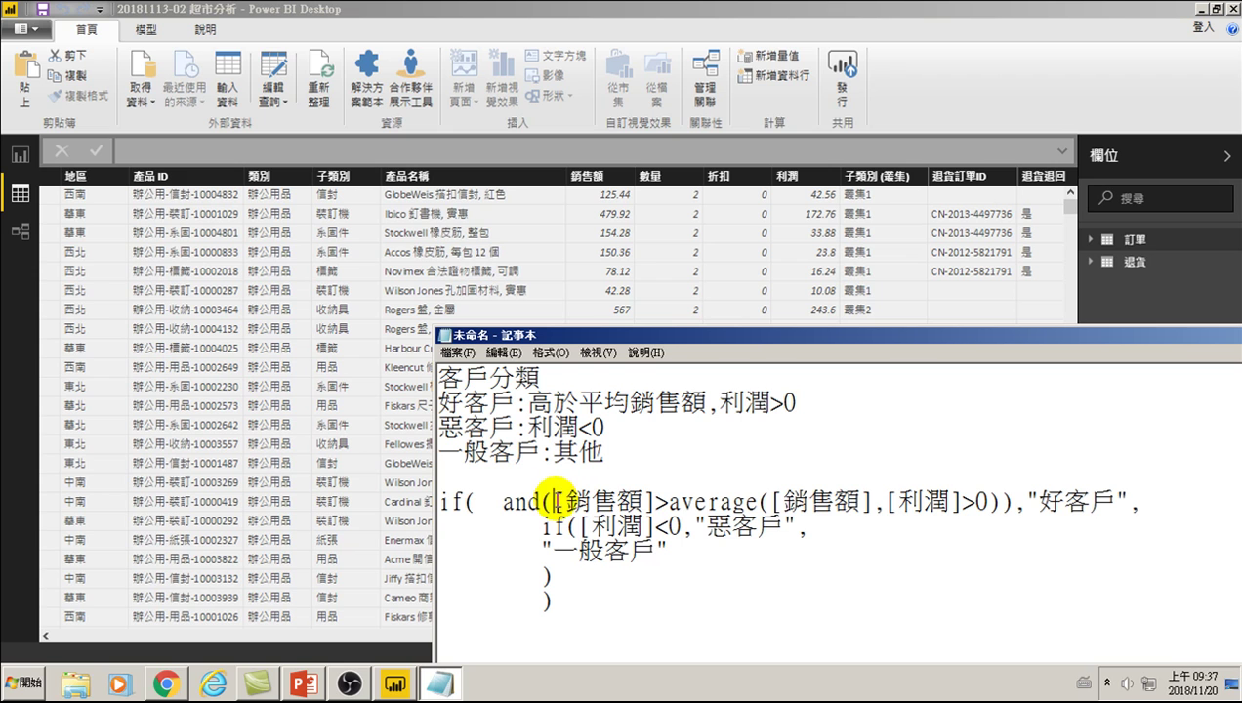
drag(553, 500, 613, 499)
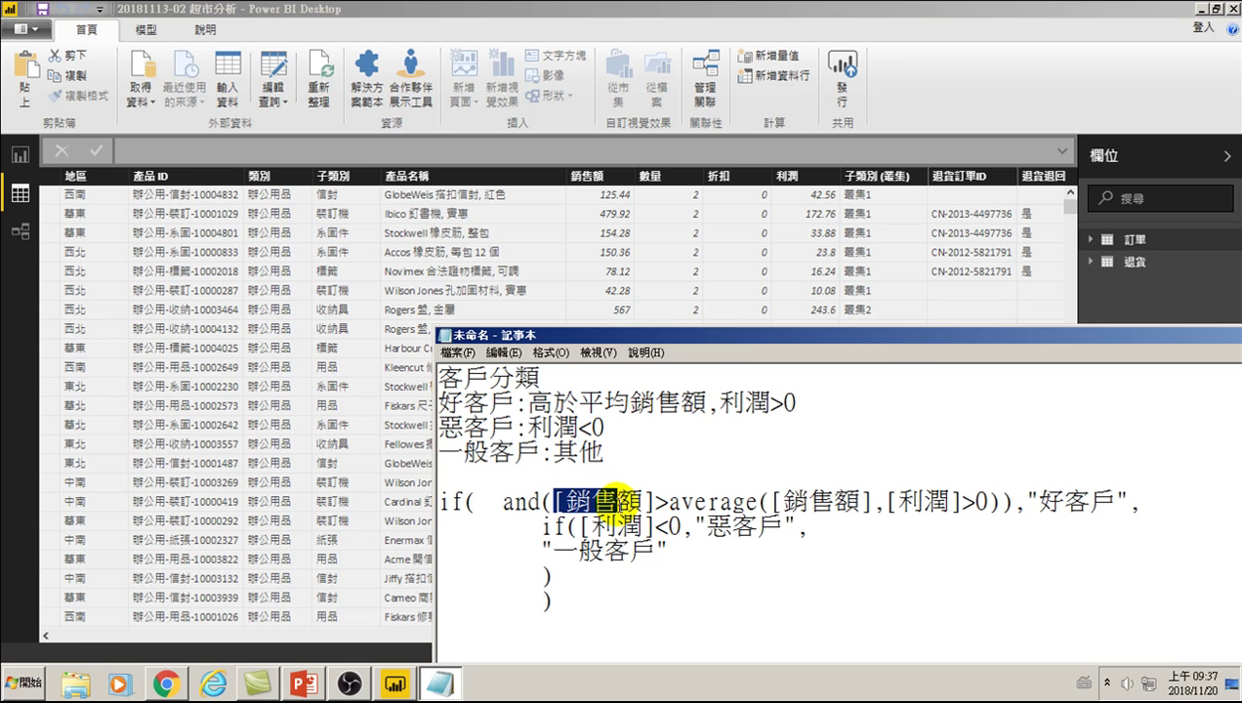
drag(613, 499, 857, 501)
right_click(866, 505)
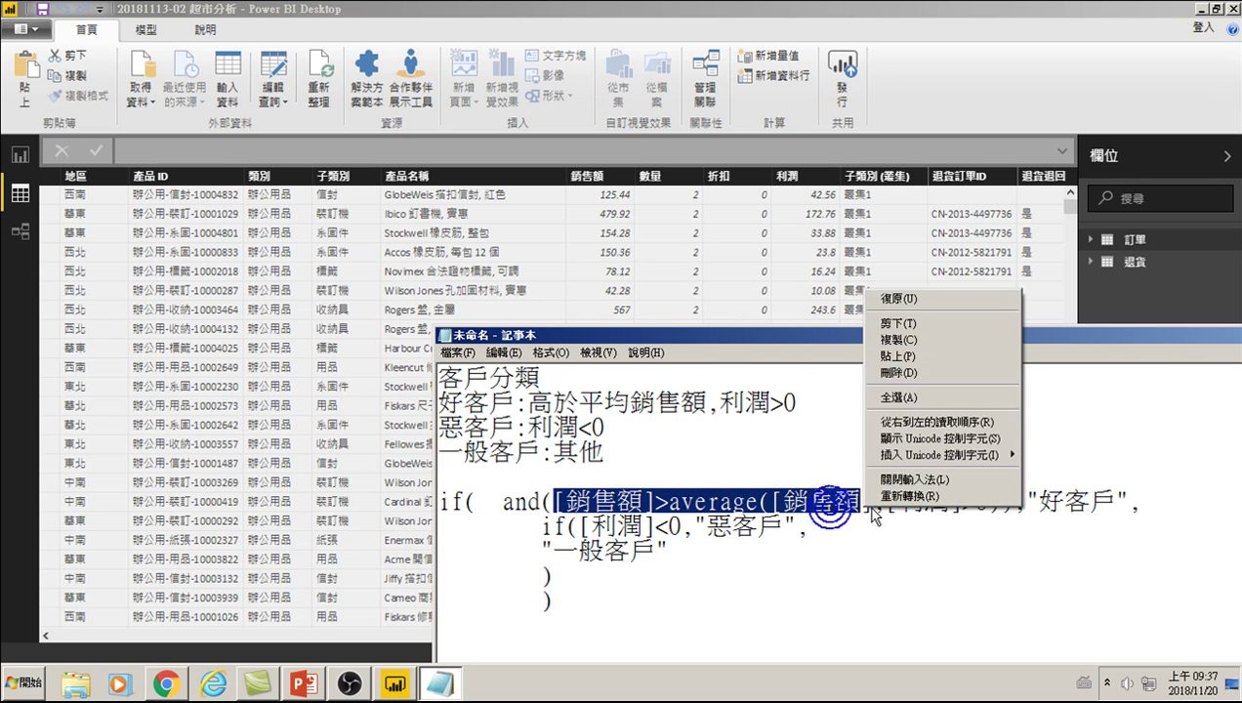
click(873, 511)
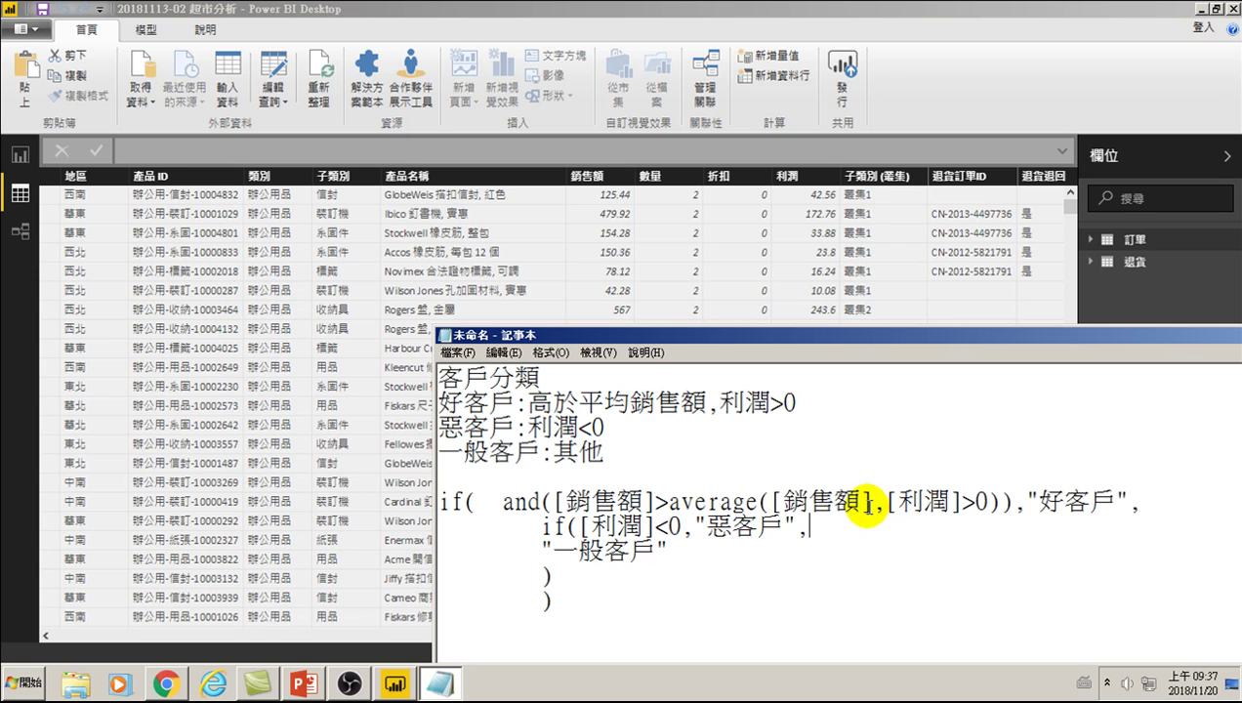
click(867, 506)
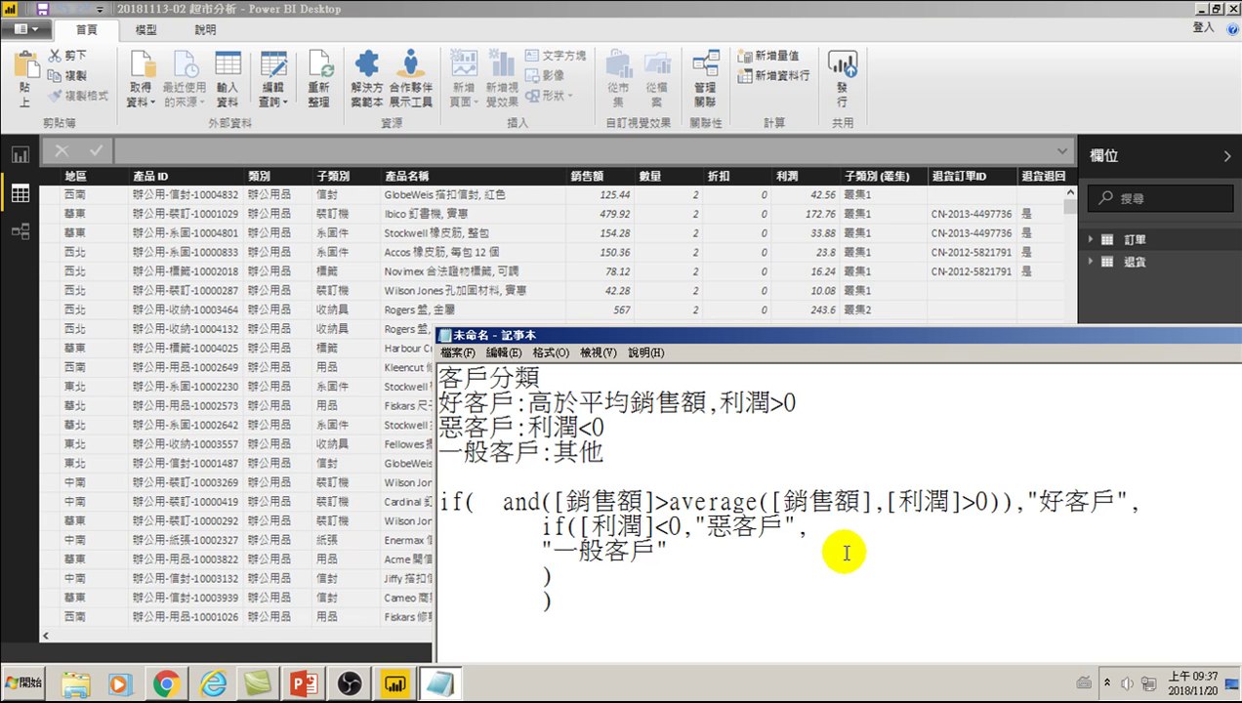
text())
click(996, 504)
key(Delete)
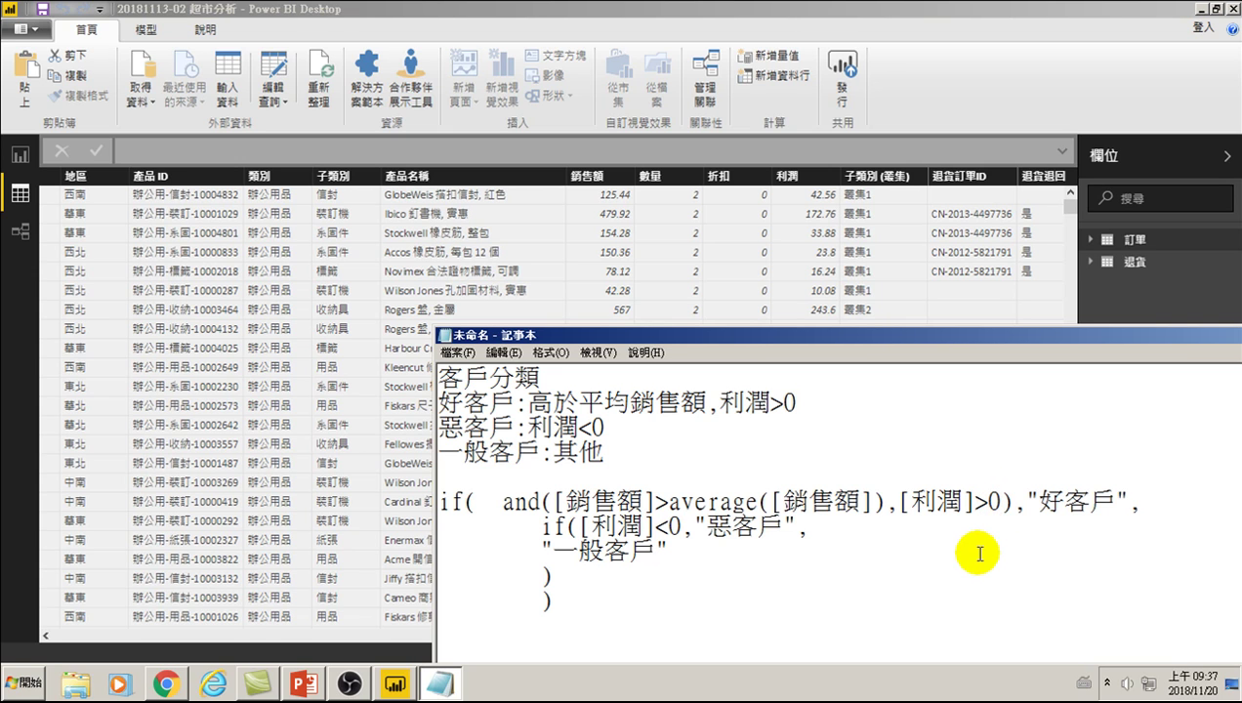
drag(668, 504, 884, 506)
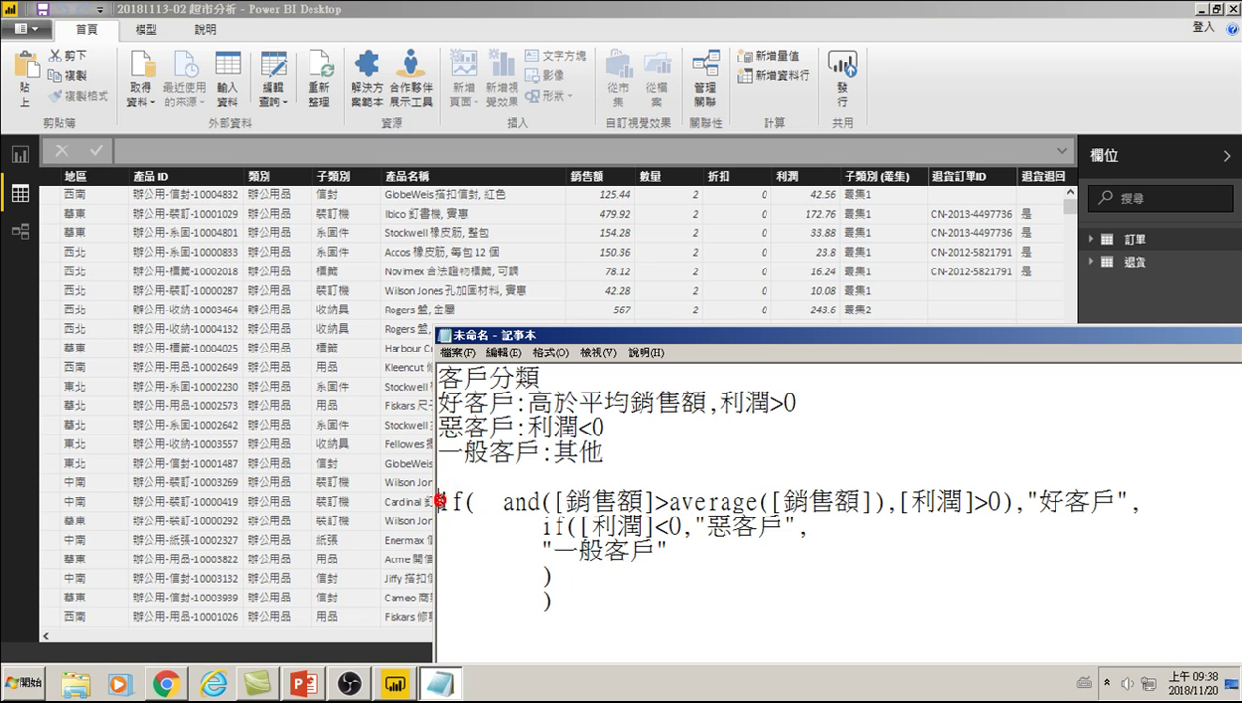
Select the full nested if formula in Notepad and switch back to Power BI's 訂單 table
drag(442, 501, 571, 613)
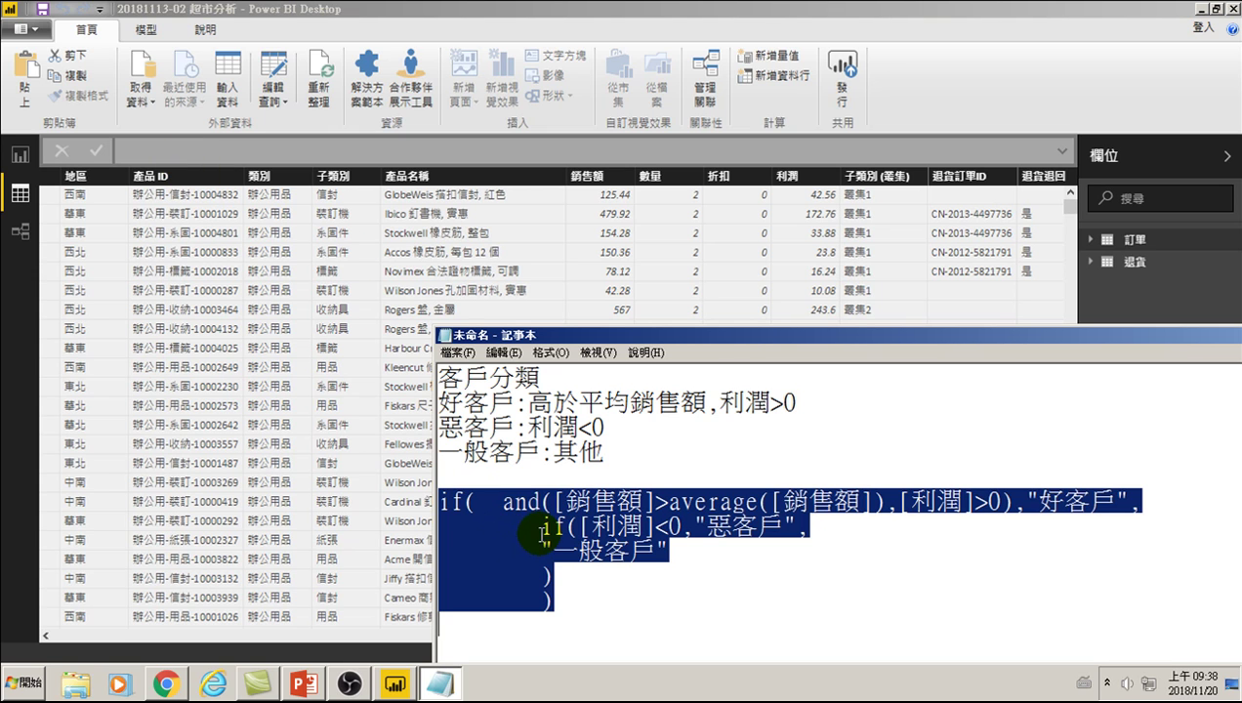
click(363, 231)
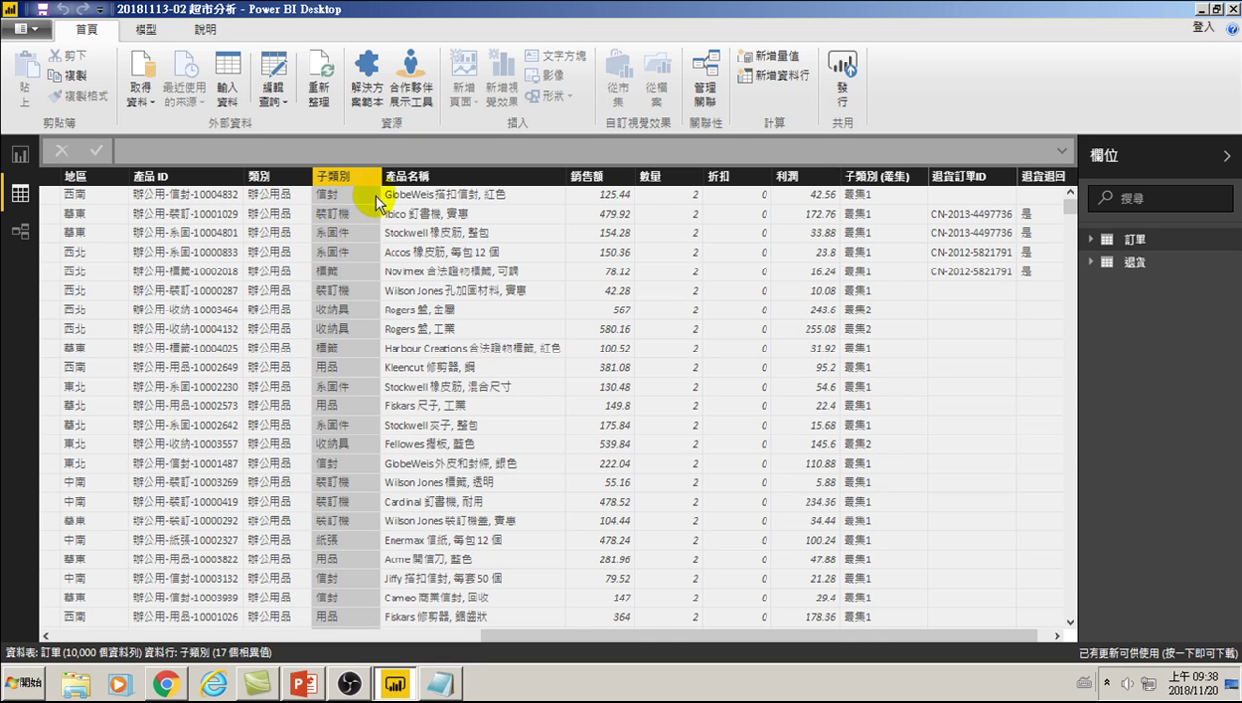
Scroll the grid back left, expand 訂單 in the Fields pane and bring up a field's 新增資料行 option
drag(671, 635, 328, 617)
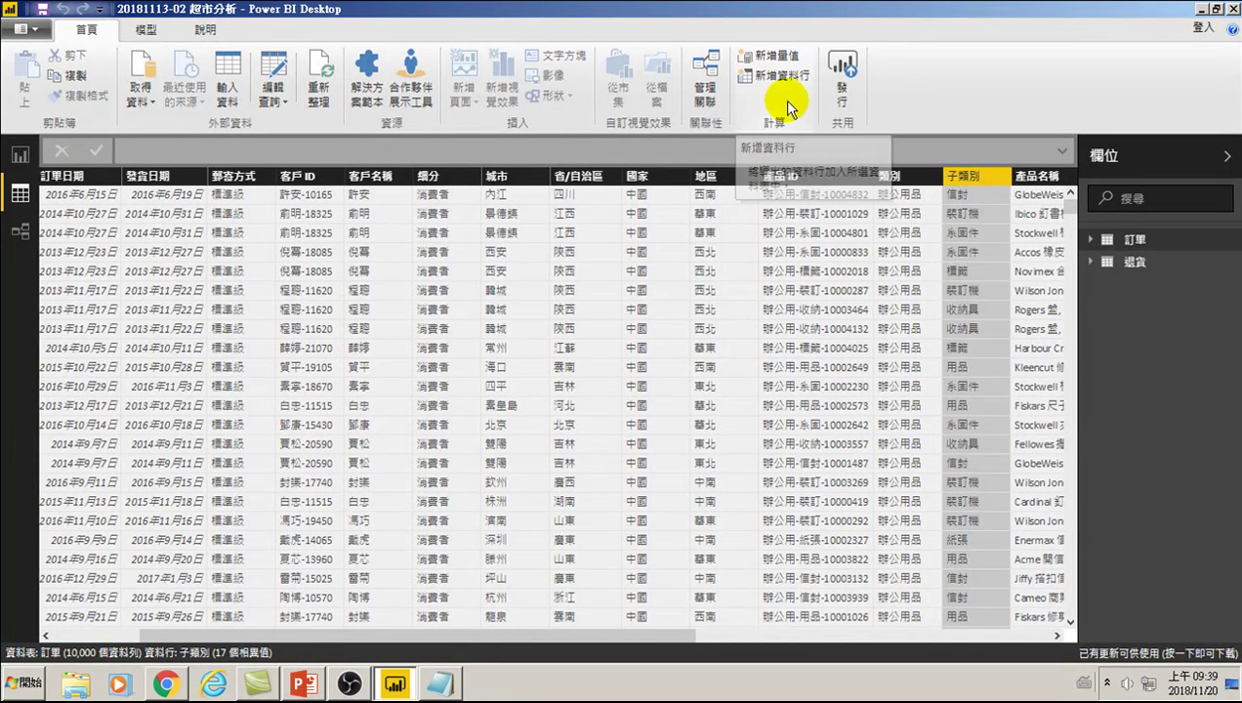
click(1095, 241)
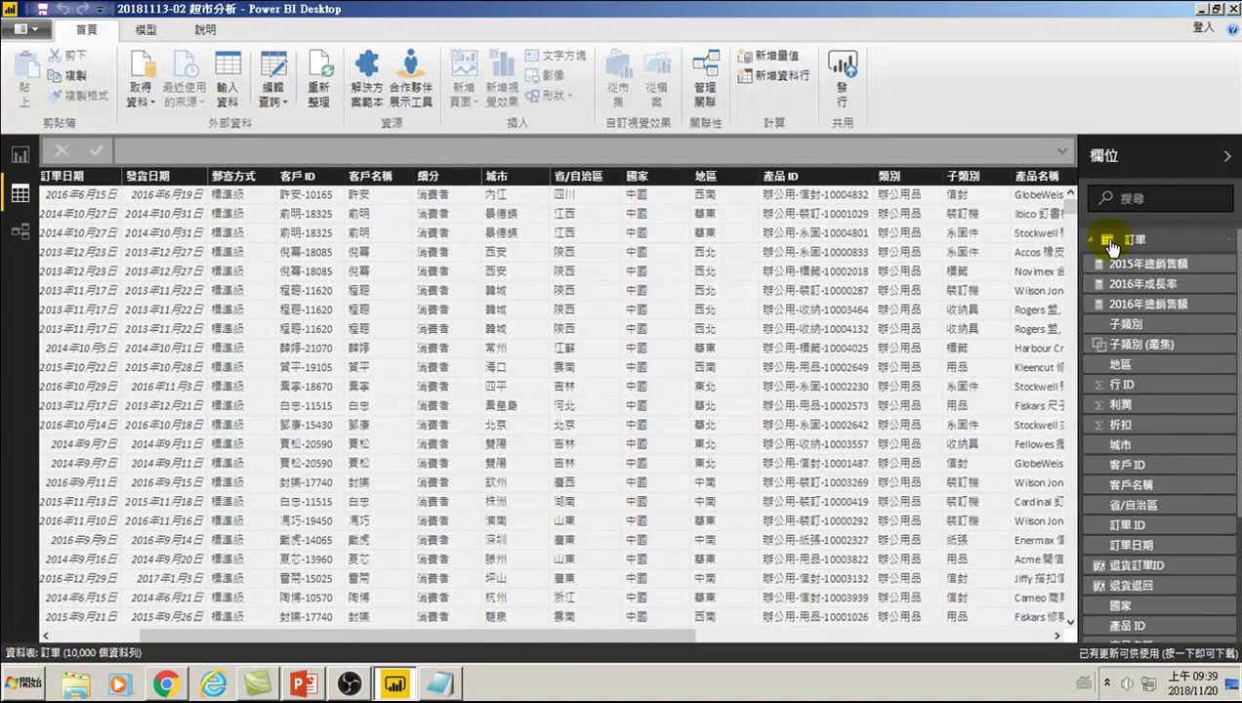
right_click(1141, 321)
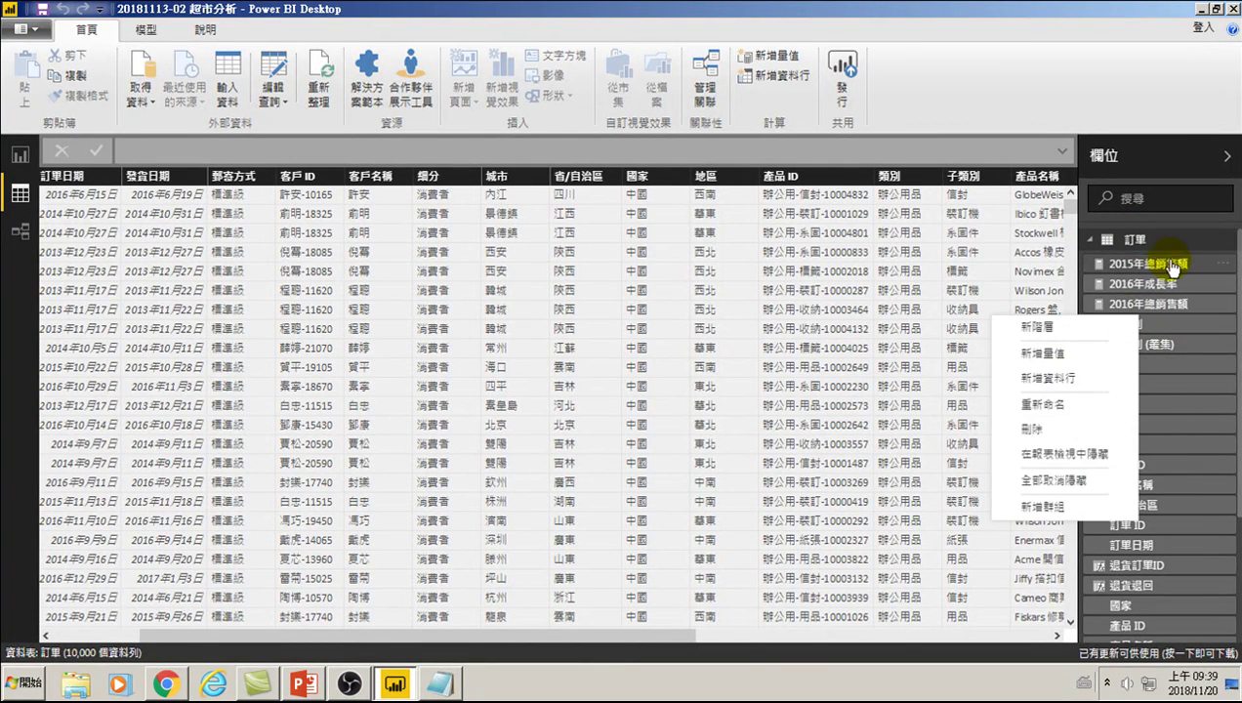
Add a new column to the 訂單 table, discard a mistaken entry, and name it 客戶分類
click(1047, 381)
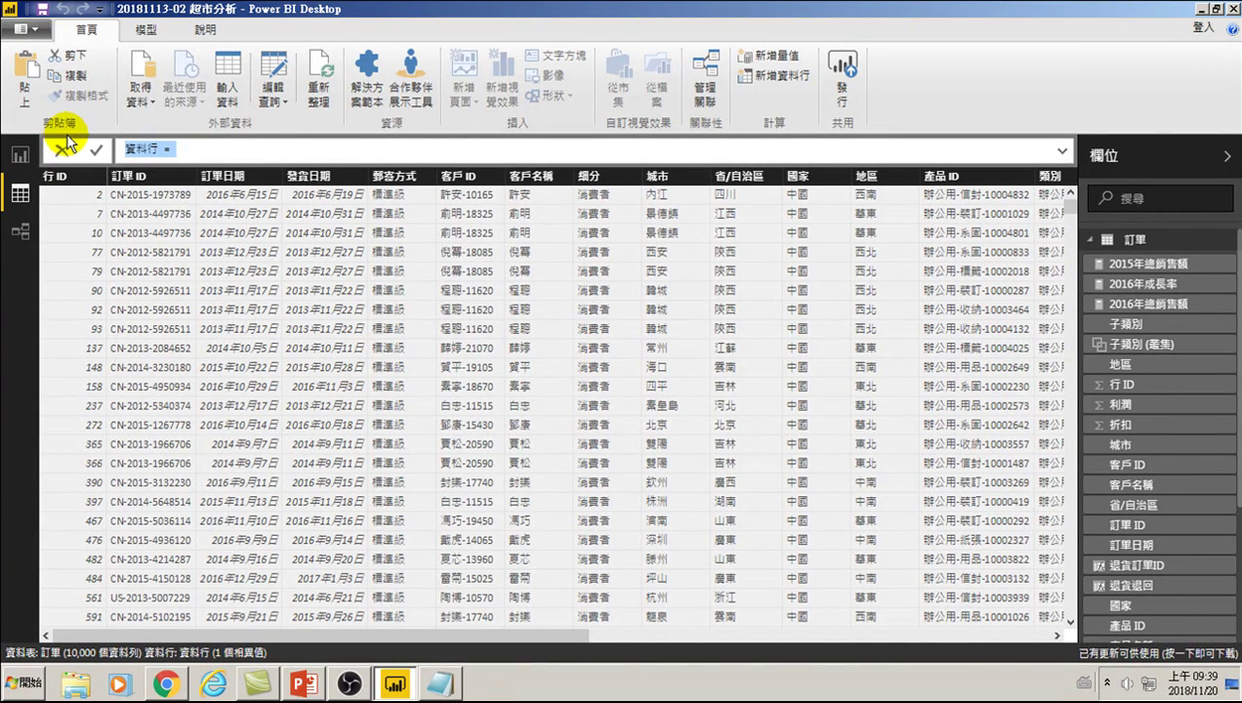
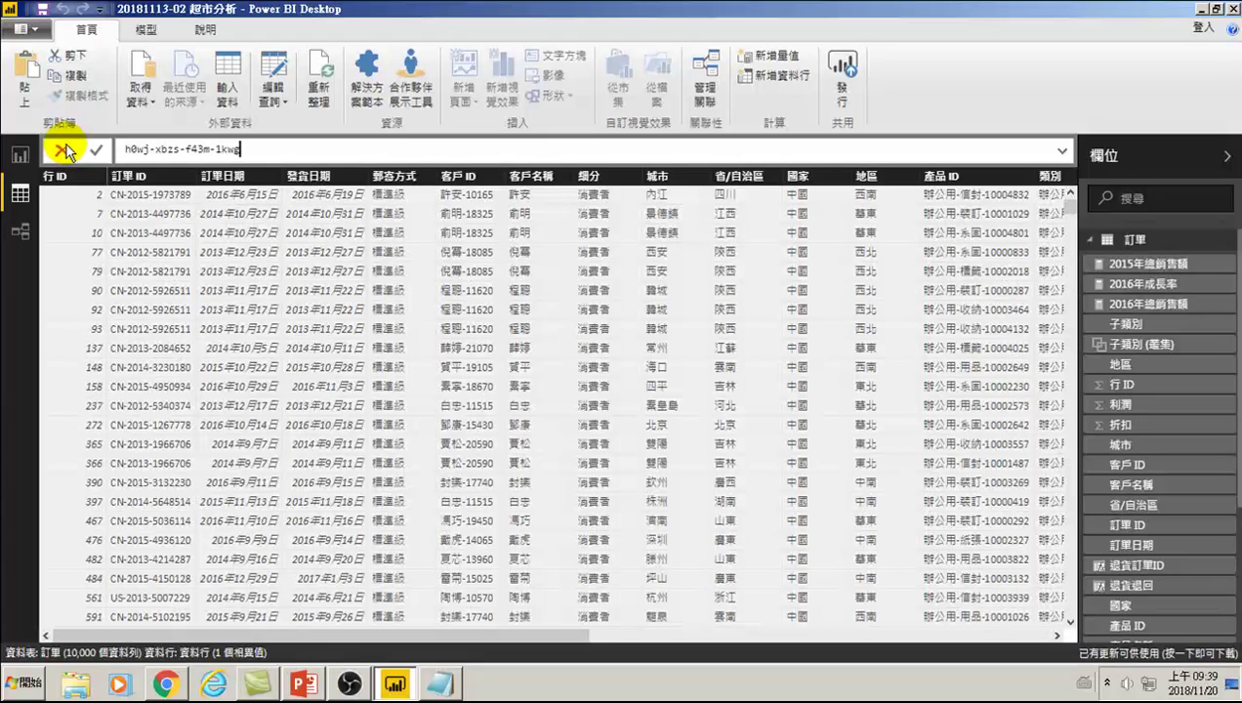
click(64, 146)
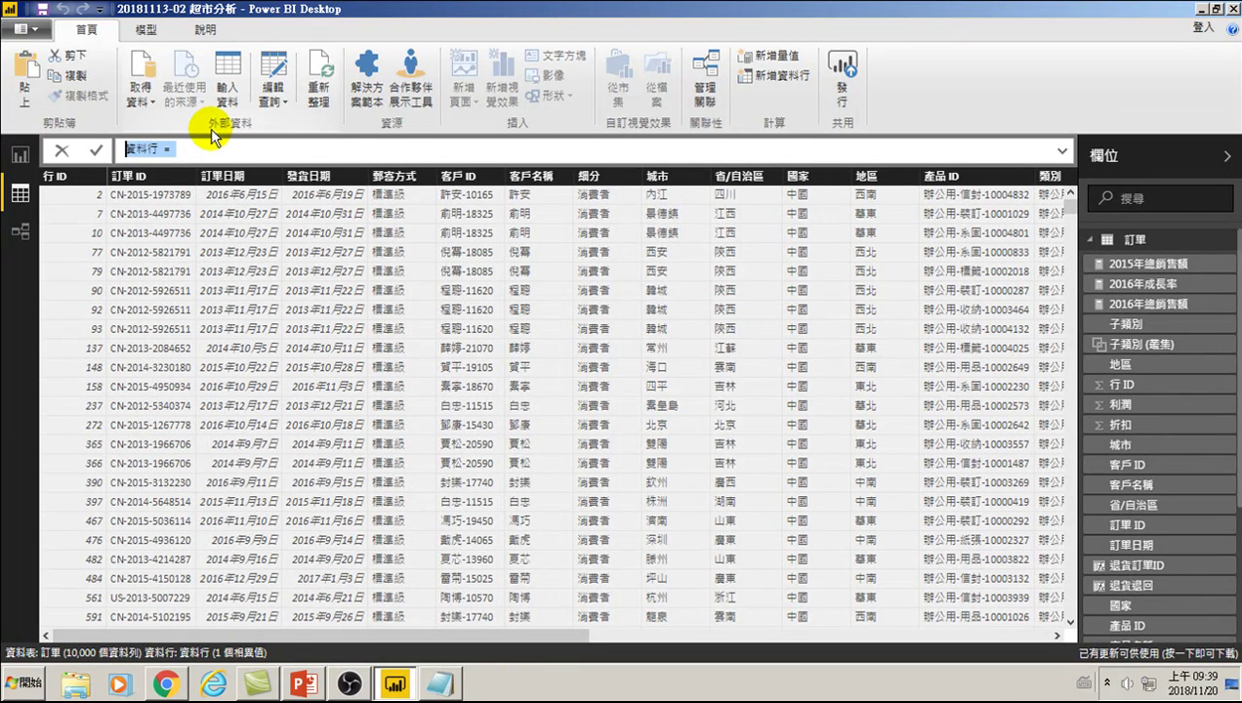
text(5)
key(ctrl+space)
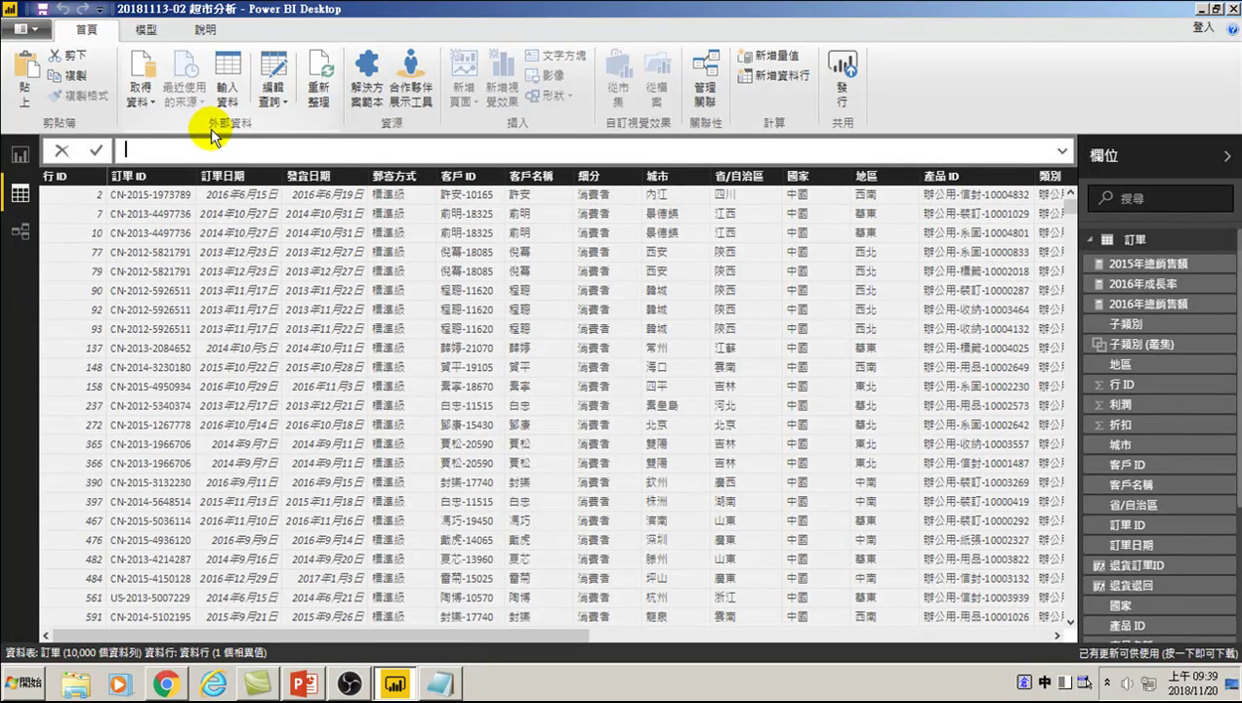
text(jh)
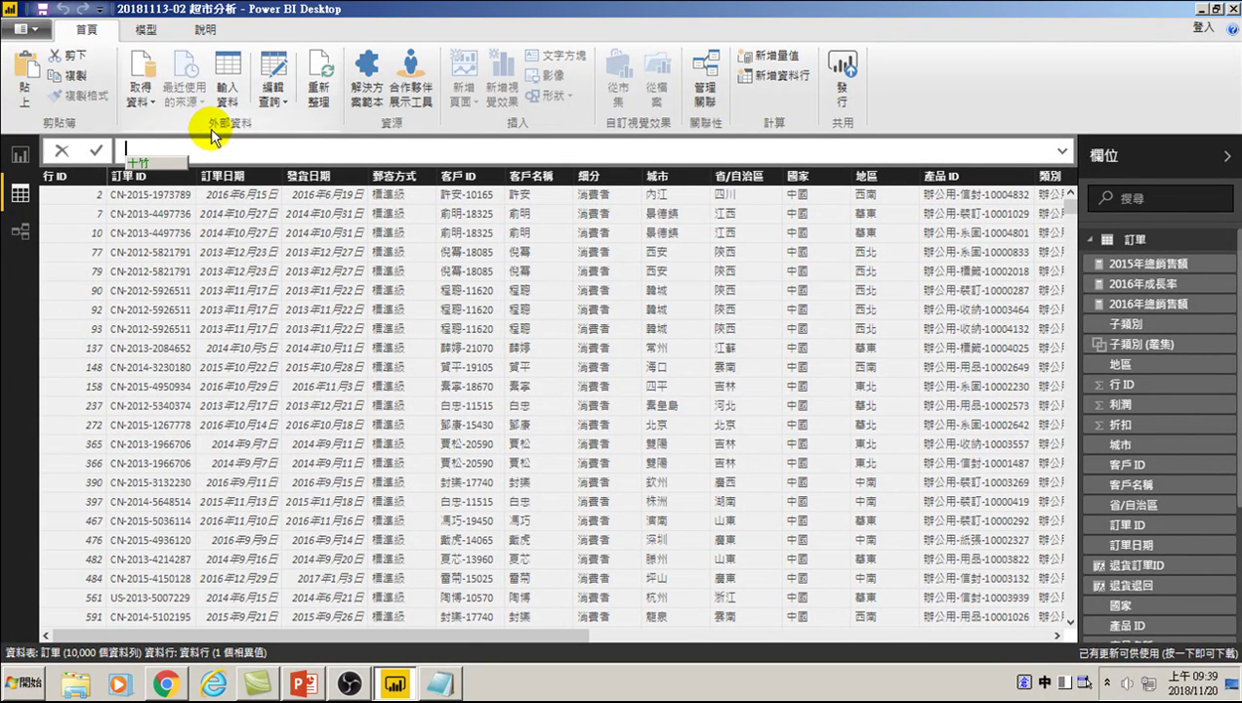
text(客戶分)
key(space)
text(類)
key(ctrl+space)
Begin the formula as = IF(AND( using autocomplete
text(= )
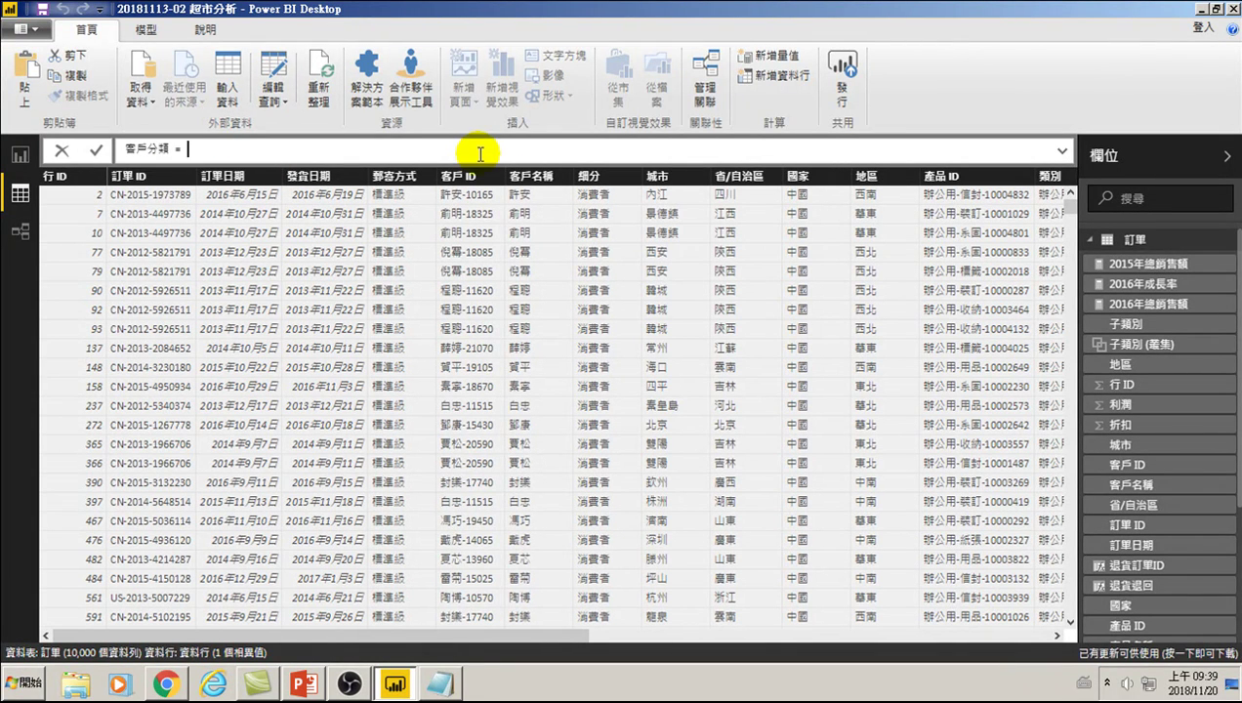
text(if)
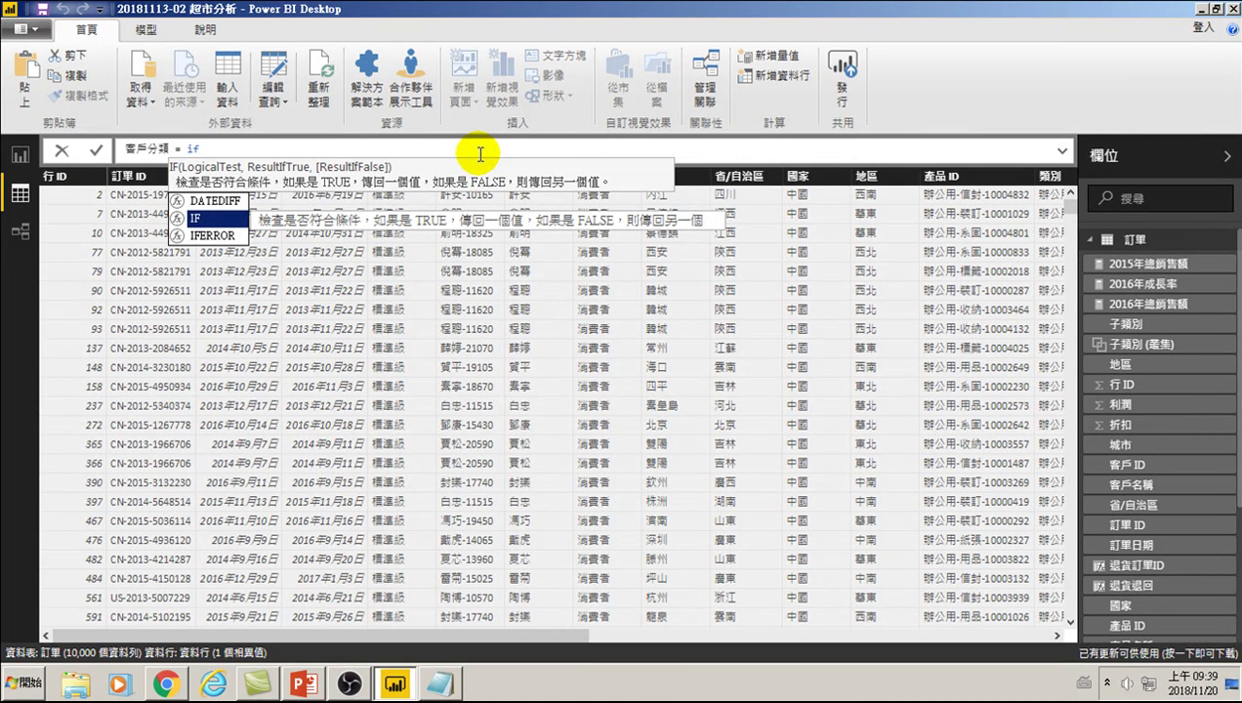
key(Tab)
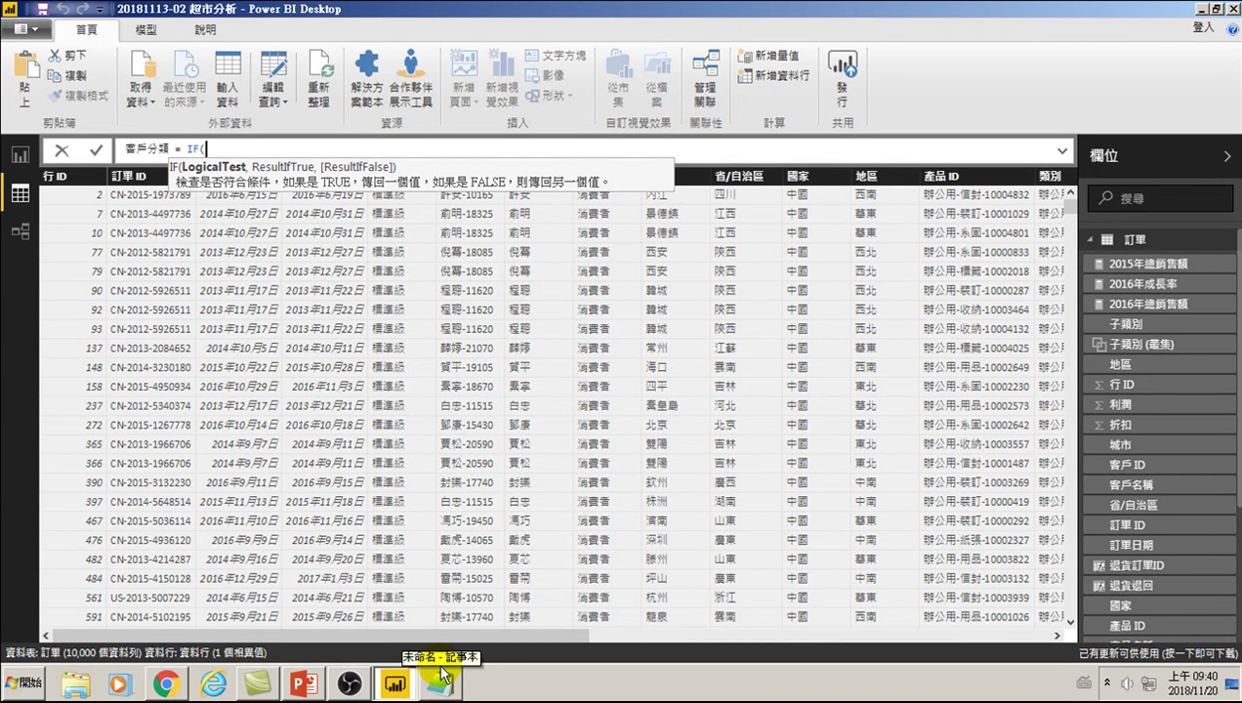
text(an)
key(Tab)
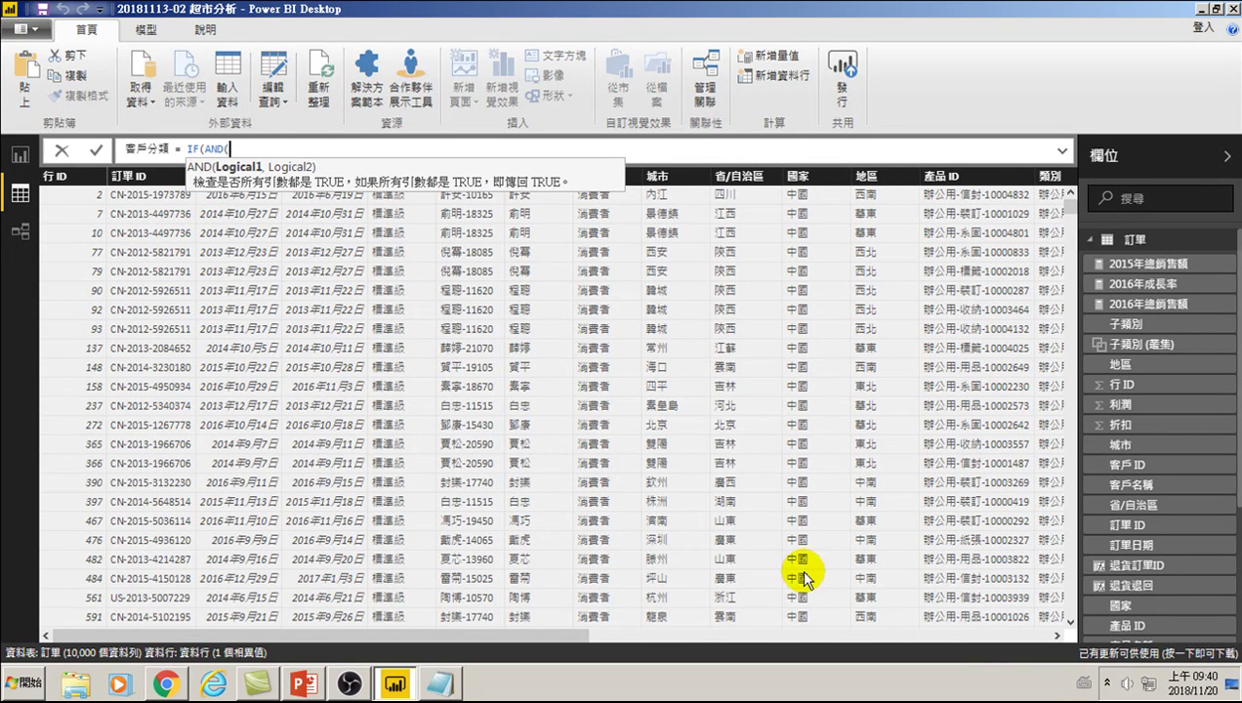
scroll(1128, 540, down, 1)
scroll(1128, 540, down, 2)
scroll(1123, 547, down, 2)
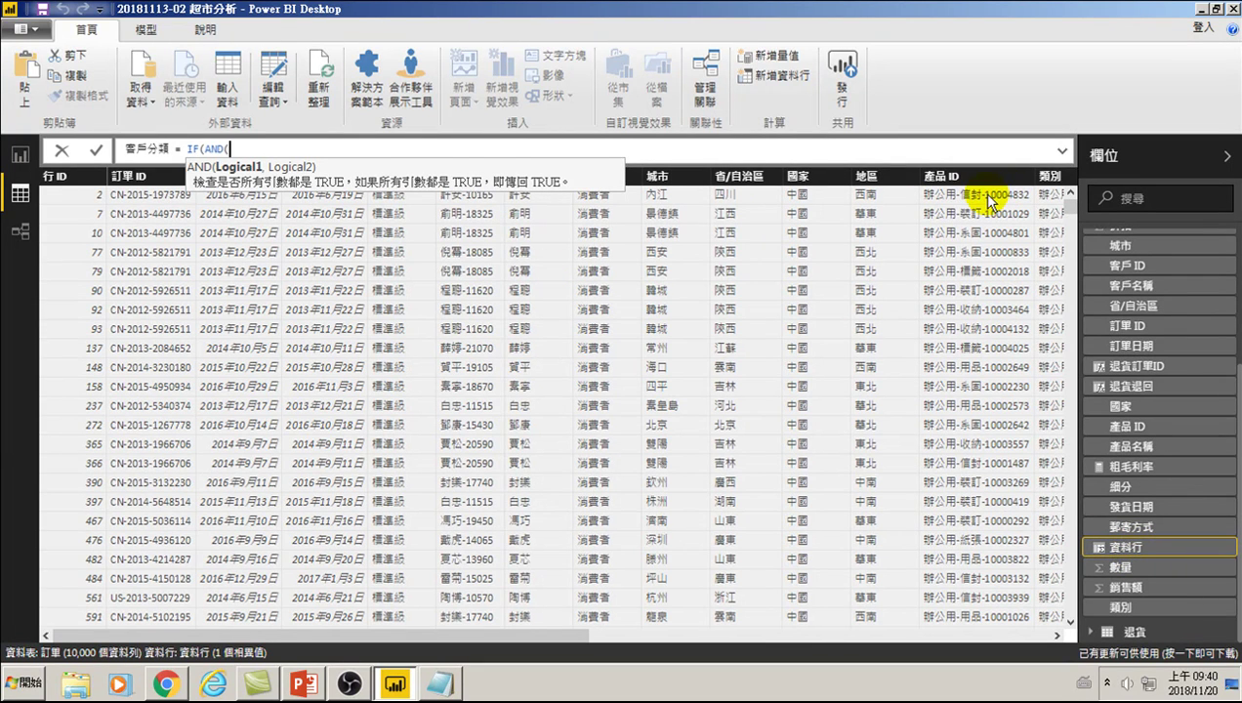
Add the first condition '訂單'[銷售額]>AVERAGE('訂單'[銷售額]) inside AND
text(')
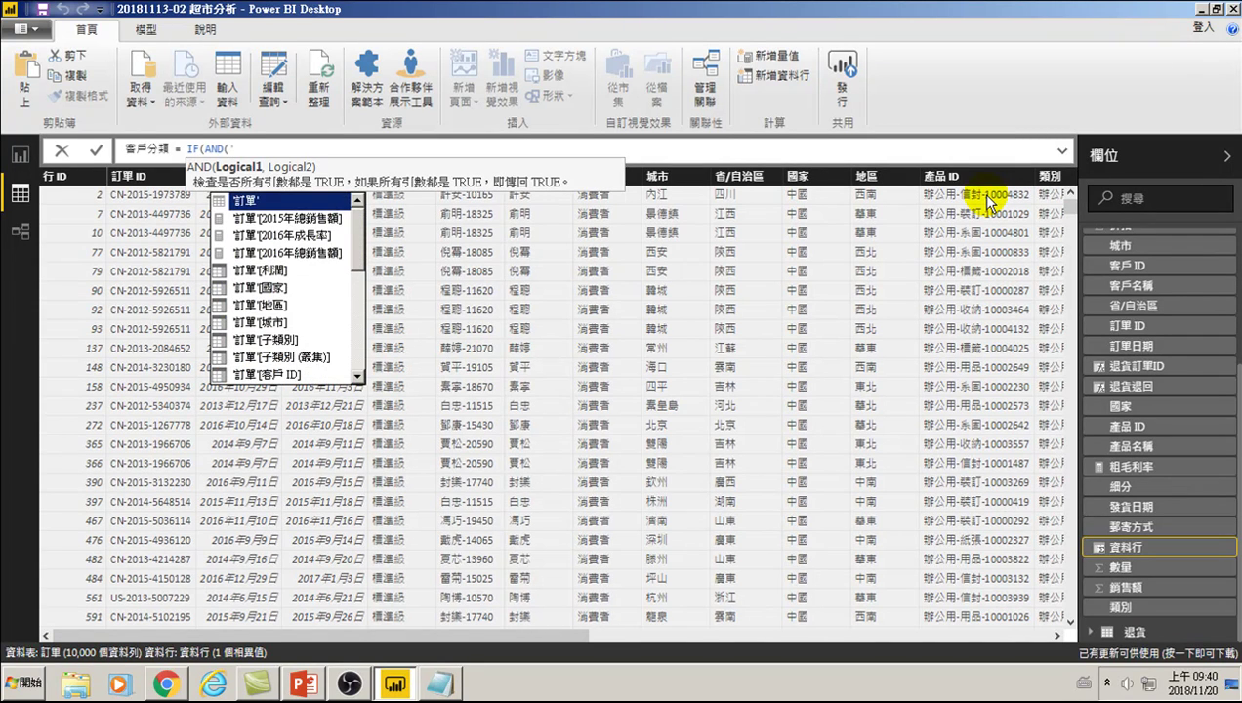
key(Down)
key(Down)
key(Down)
key(Down)
key(Down)
key(Down)
key(Down)
key(Down)
key(Down)
key(Down)
key(Down)
key(Down)
key(Down)
key(Down)
key(Down)
key(Down)
key(Down)
key(Down)
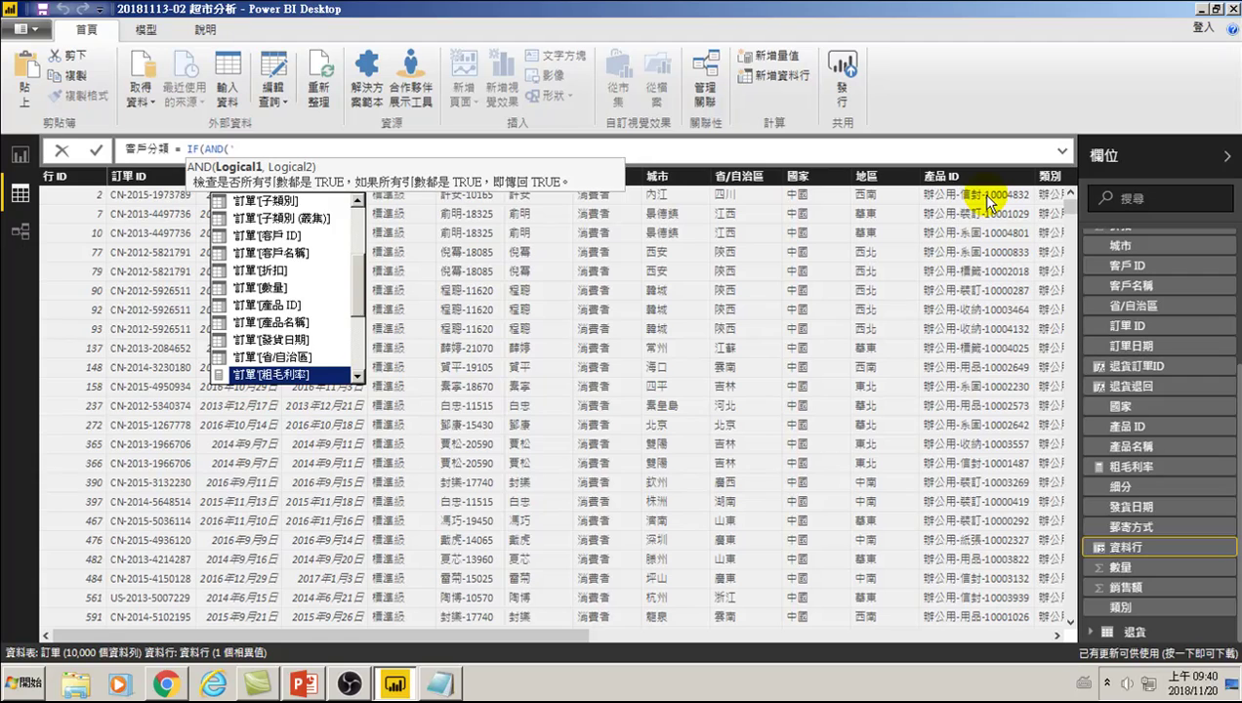
key(Down)
key(Down)
key(Down)
key(Down)
key(Up)
key(Down)
key(Down)
key(Down)
key(Down)
key(Down)
key(Down)
key(Up)
key(Tab)
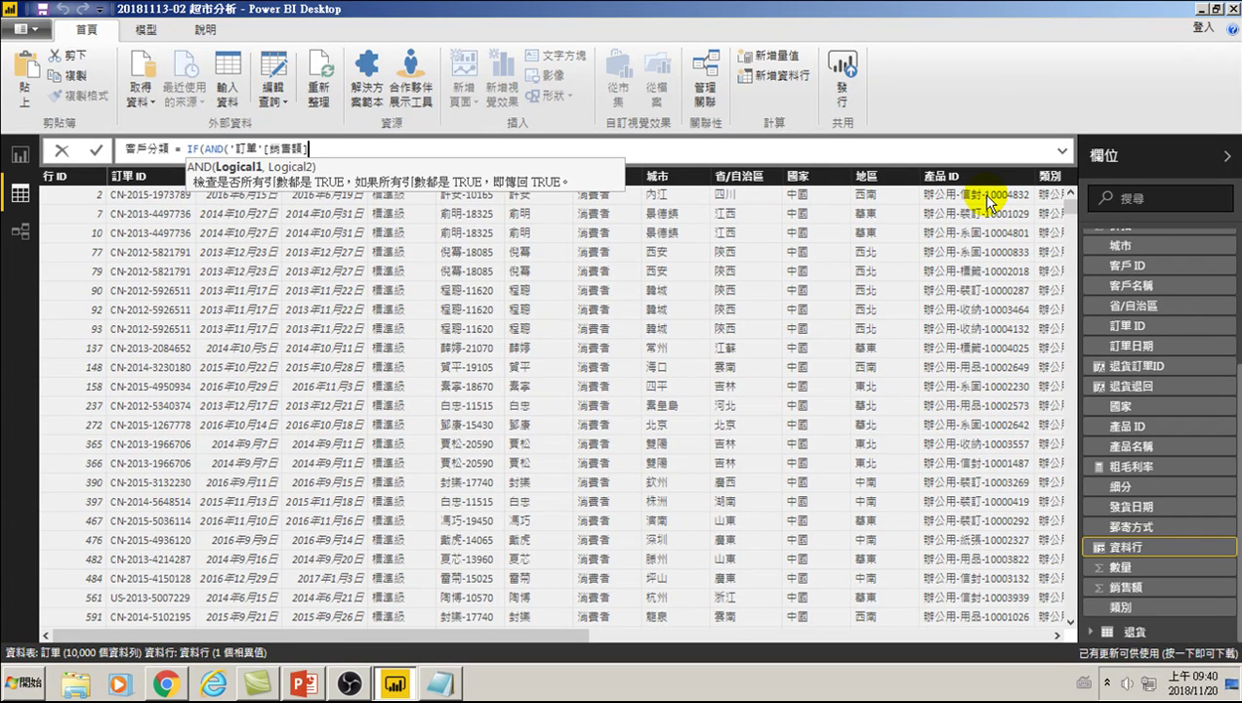
text(>)
text(aver)
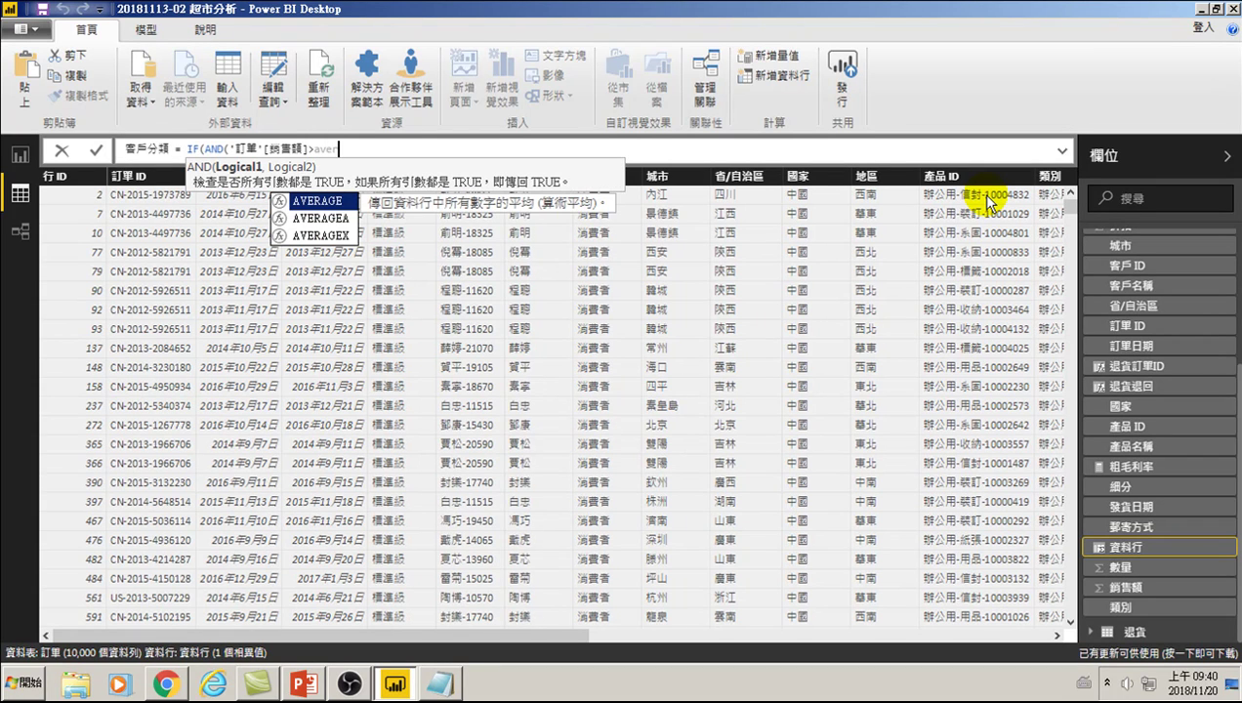
key(Tab)
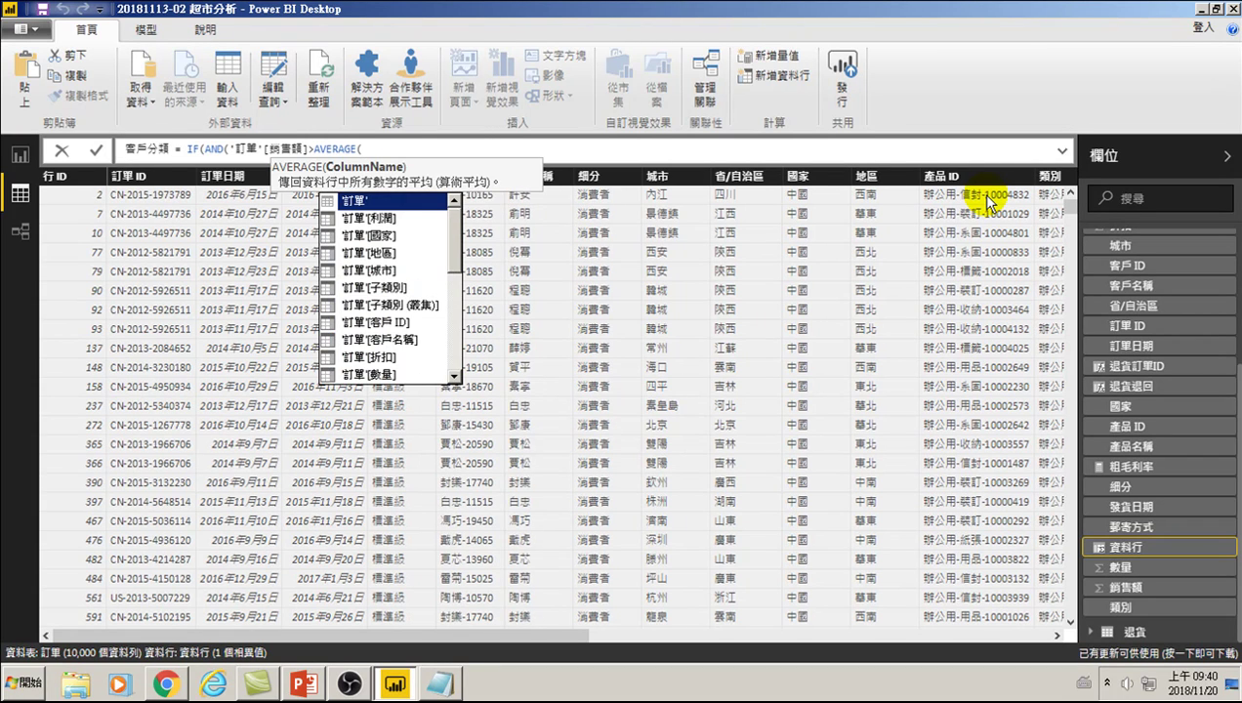
key(Down)
key(Down)
key(Down)
key(Down)
key(Down)
key(Down)
key(Down)
key(Down)
key(Down)
key(Down)
key(Down)
key(Down)
key(Up)
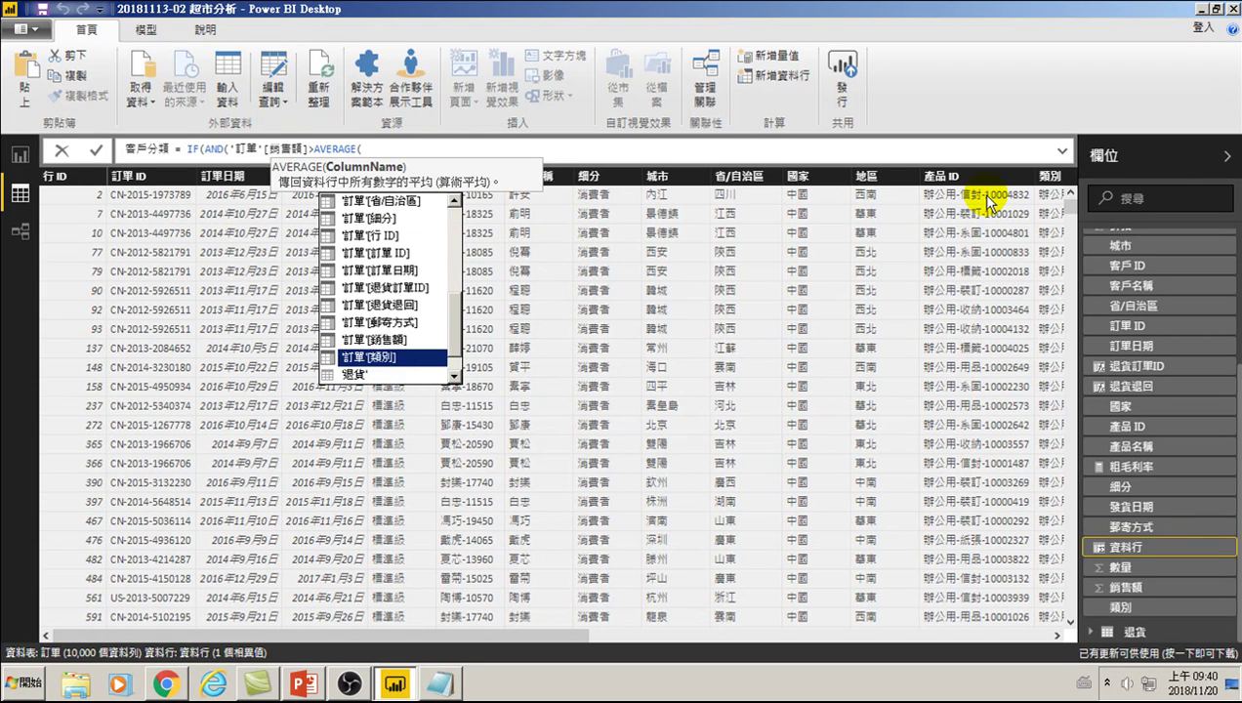
key(Up)
key(Tab)
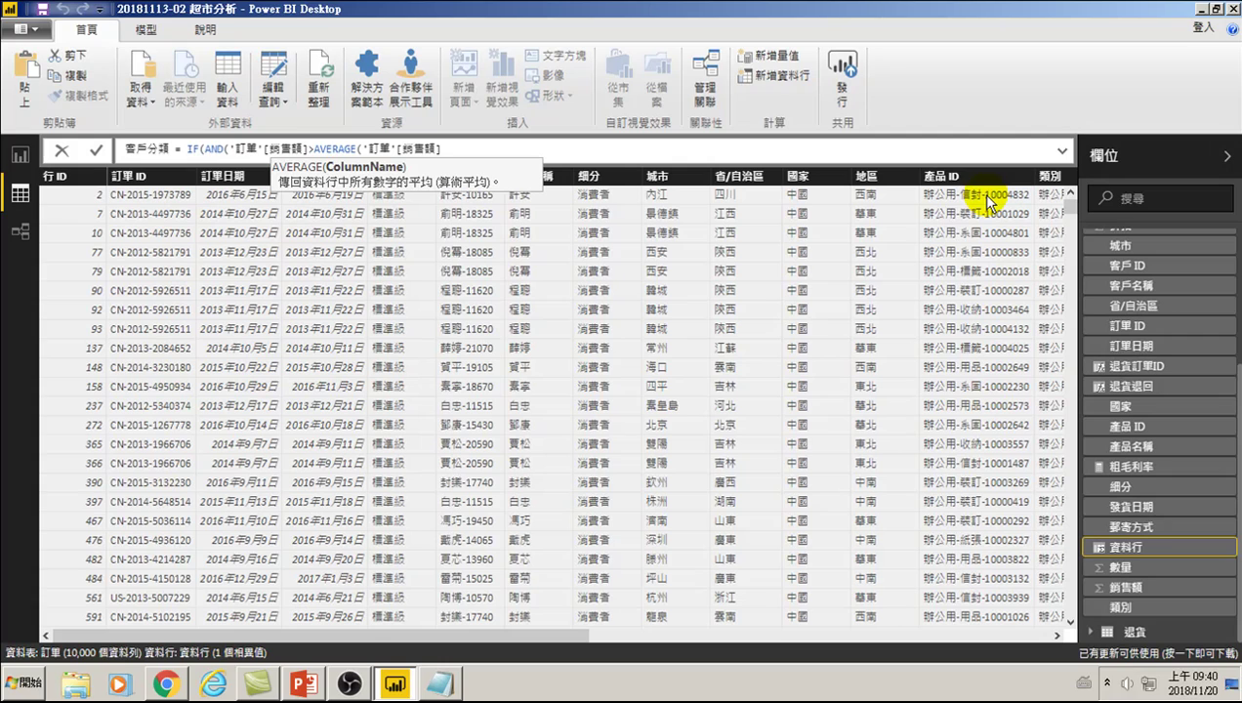
text())
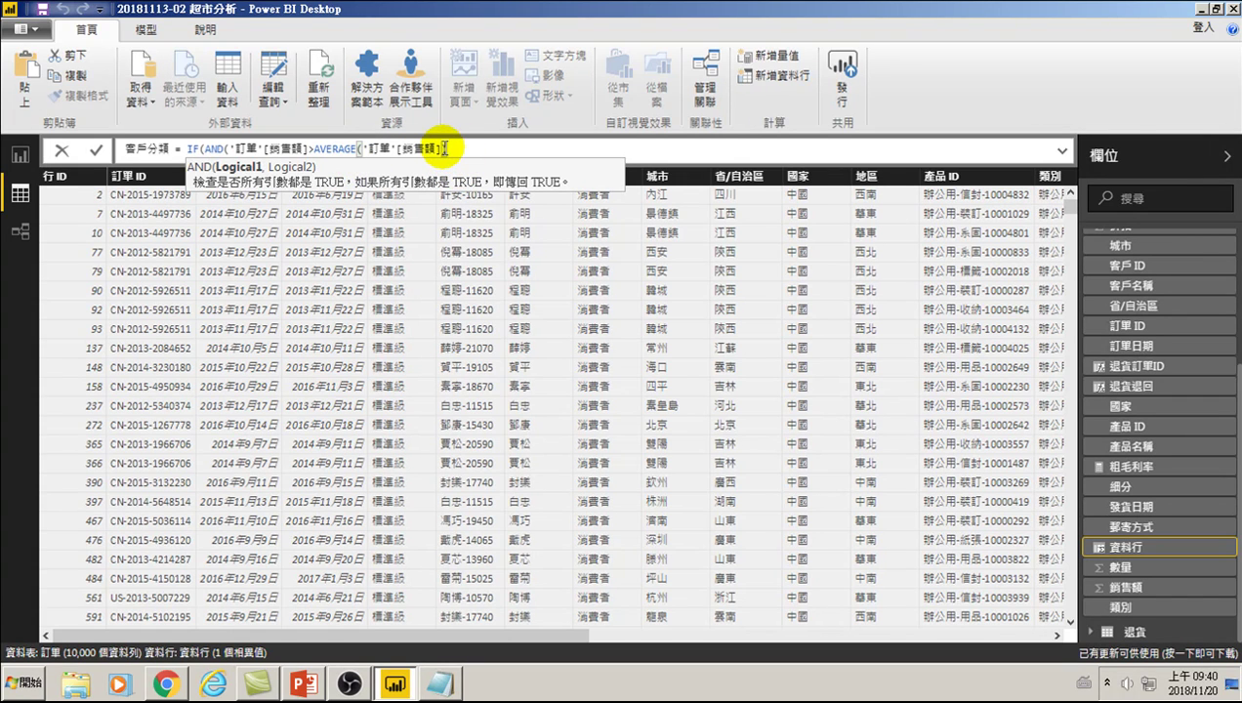
text())
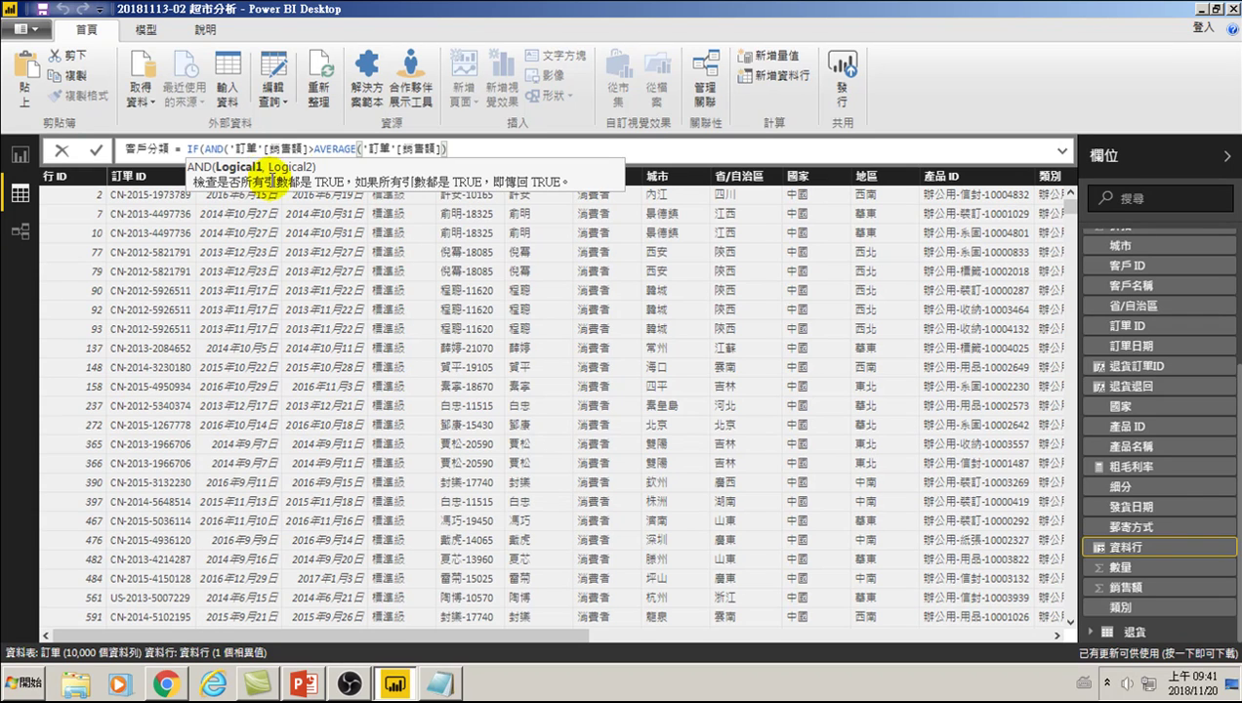
Add the second condition '訂單'[利潤]>0 and close the AND parenthesis
text(,)
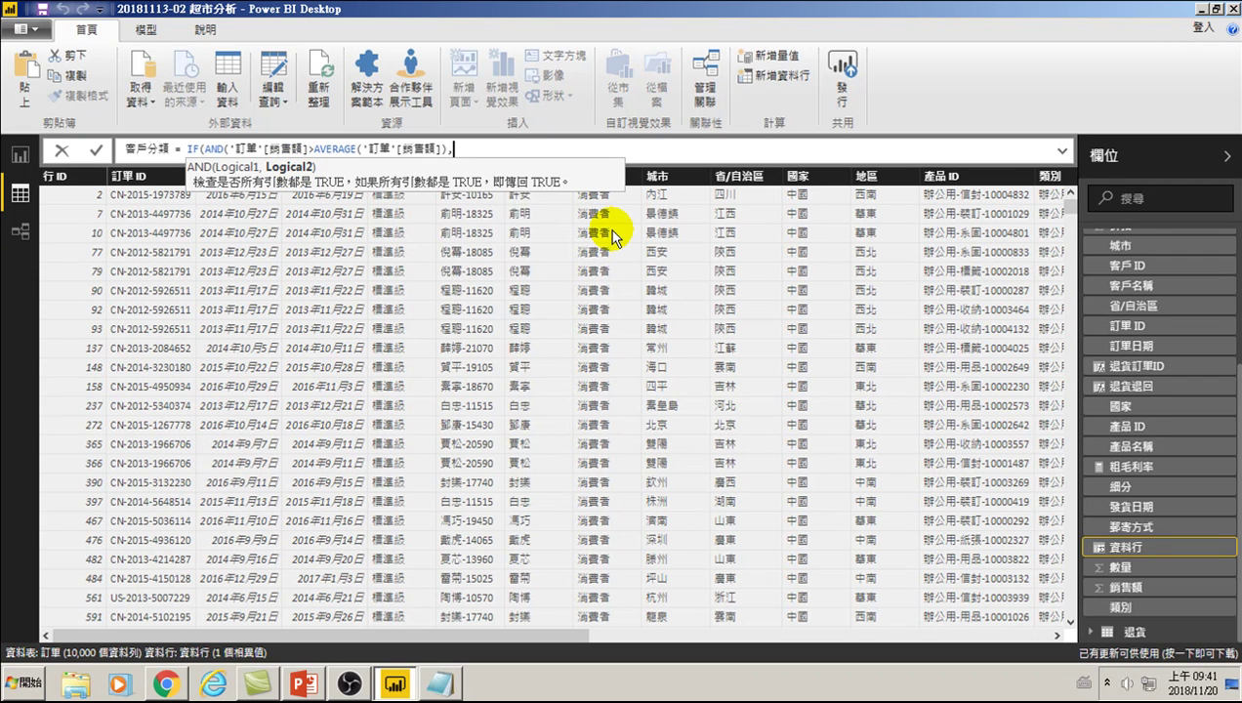
text(')
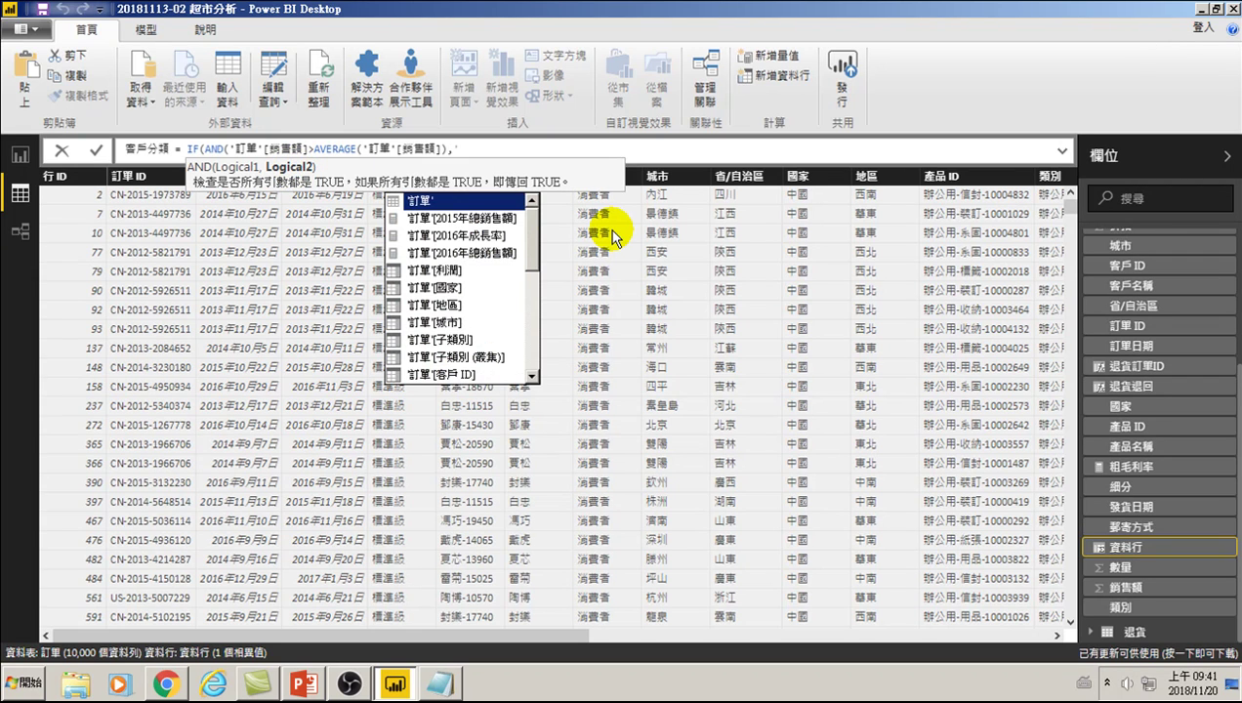
key(Down)
key(Down)
key(Down)
key(Down)
key(Down)
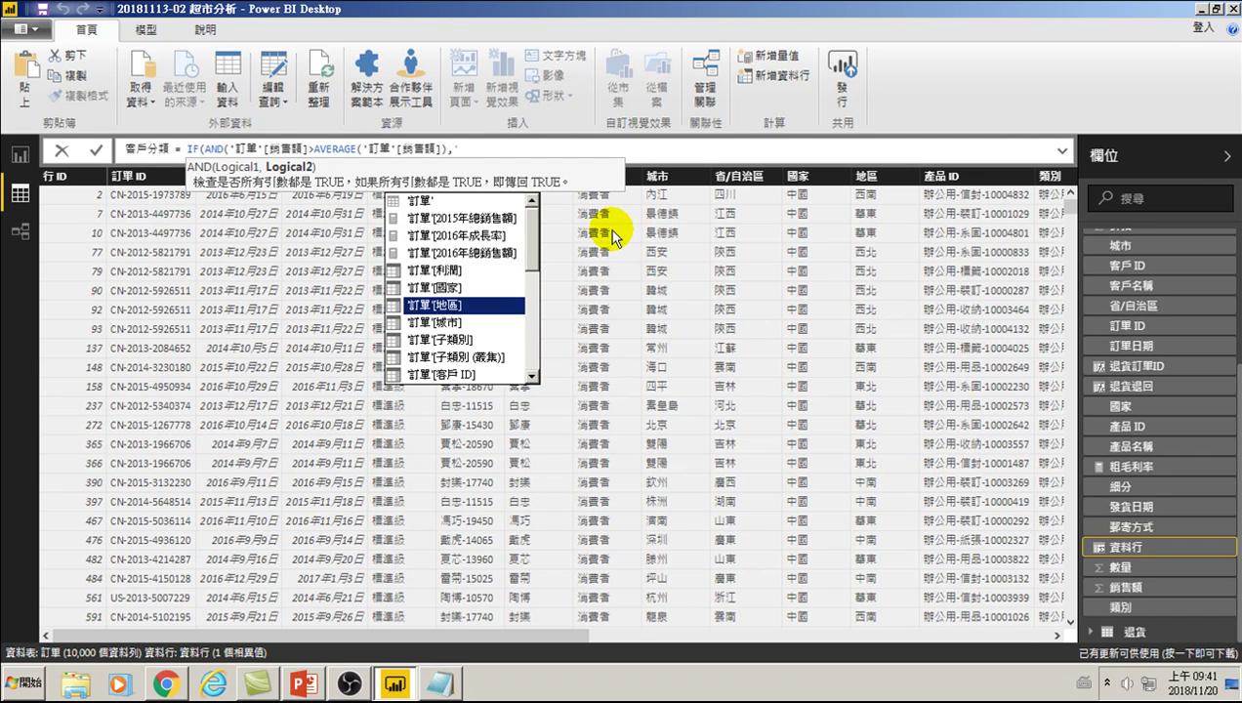
key(Up)
key(Up)
key(Tab)
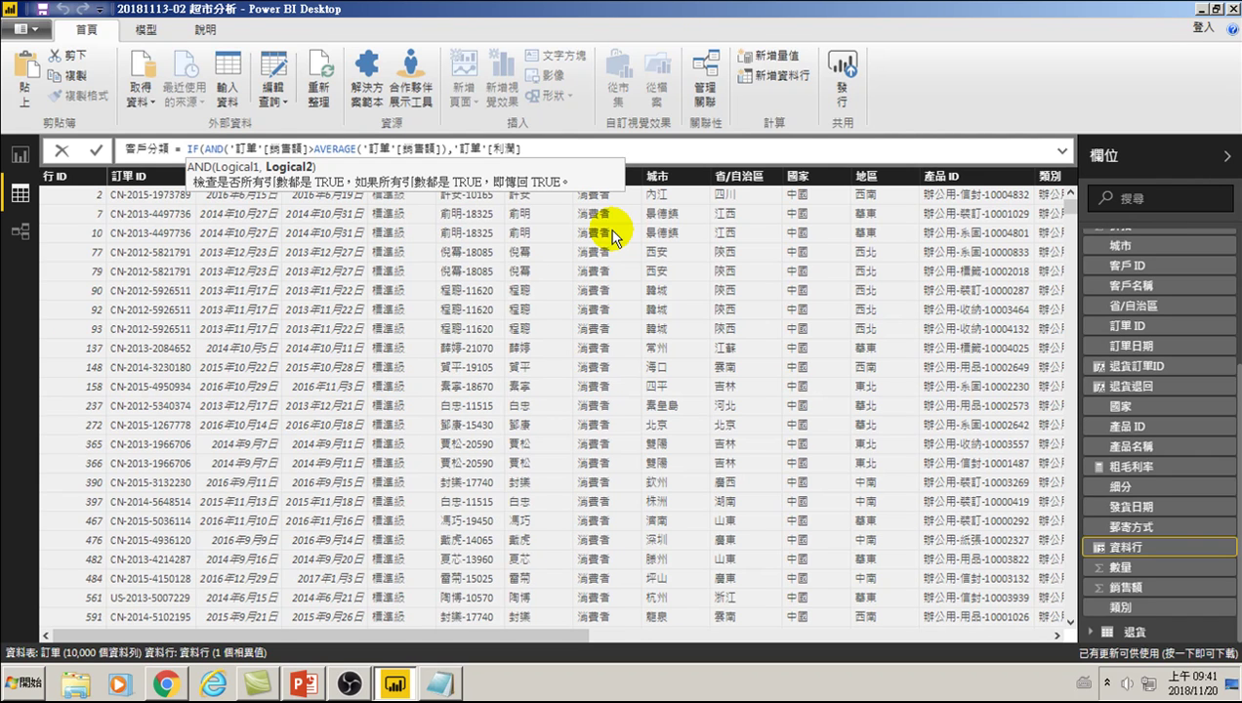
text(>0)
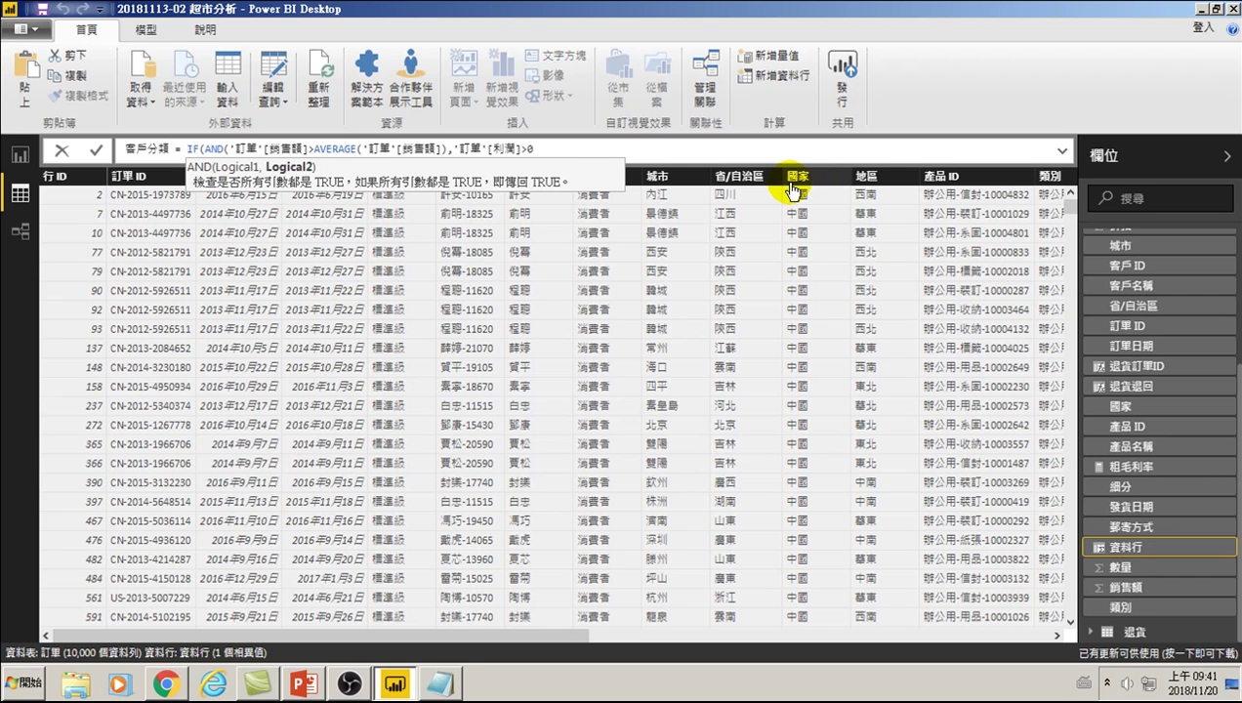
text())
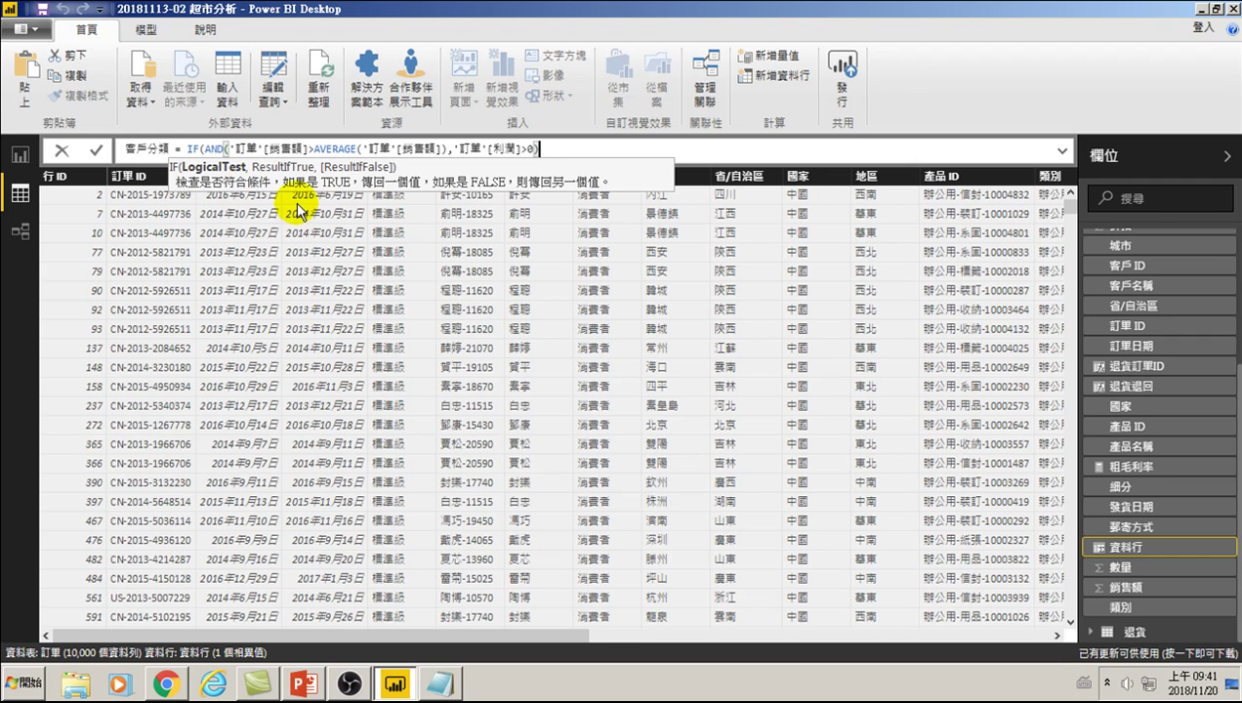
Return "好客戶" when the condition holds, then begin a nested IF for the other cases
text(,)
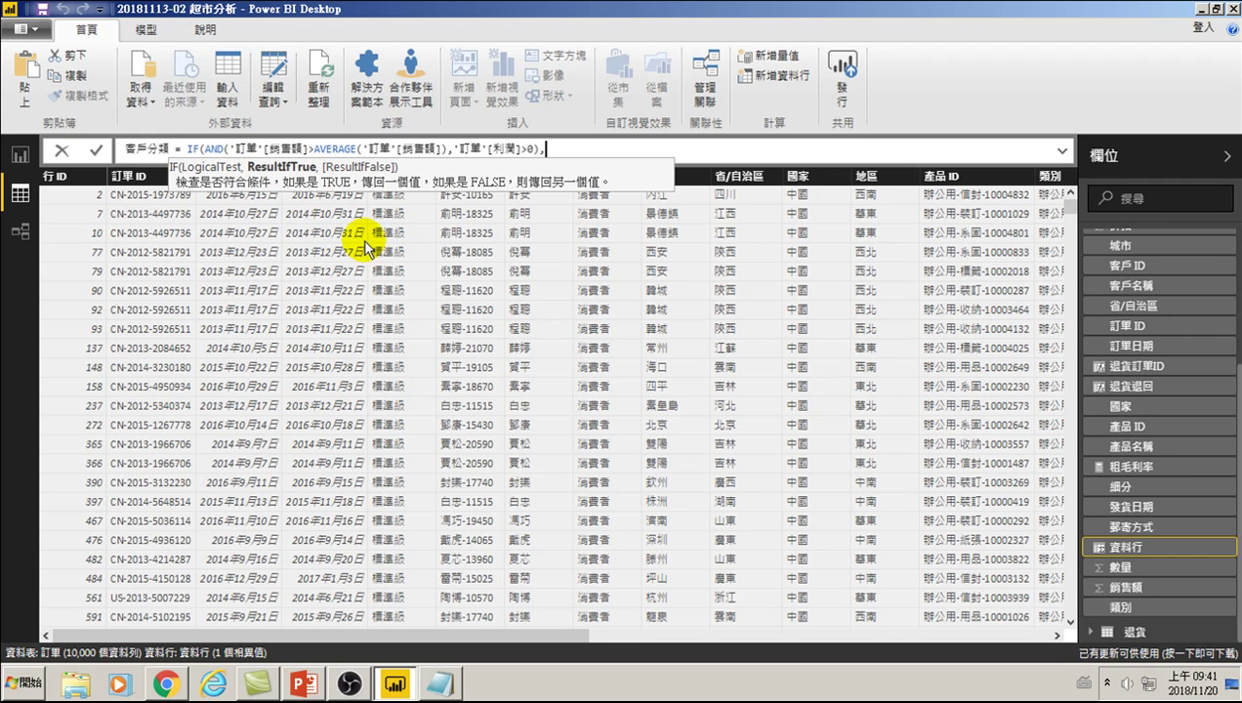
text(")
key(ctrl+space)
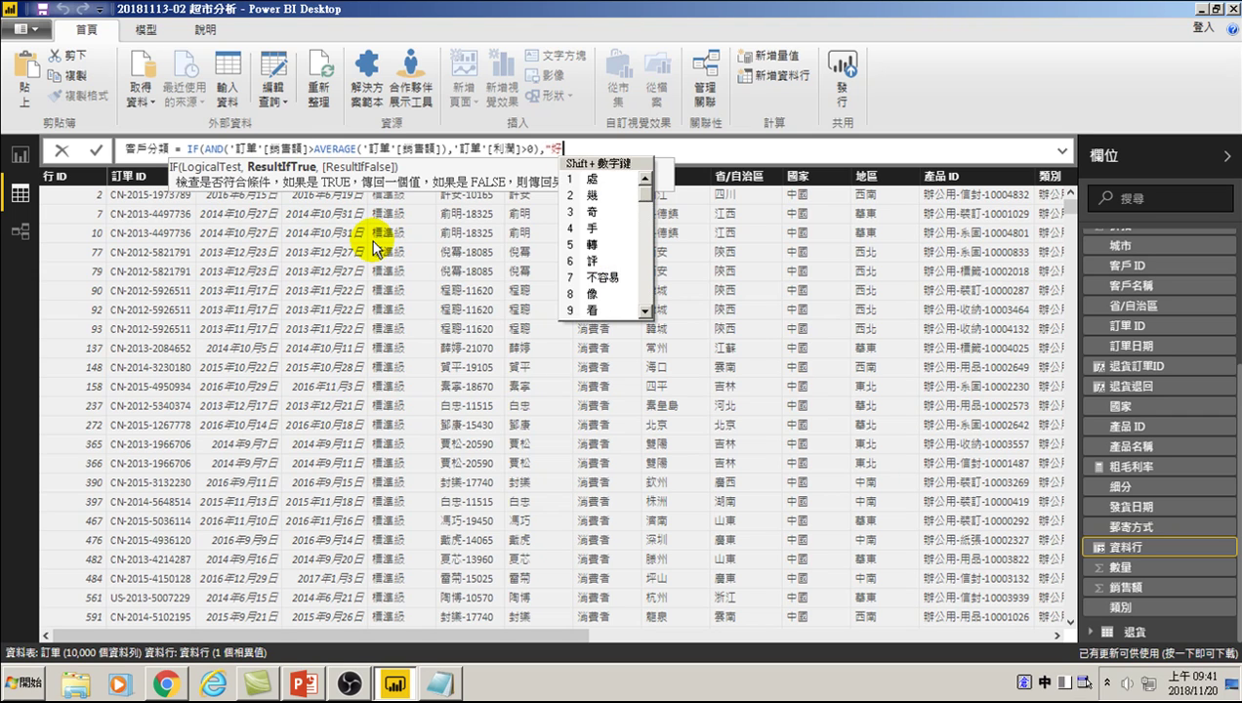
text(好客)
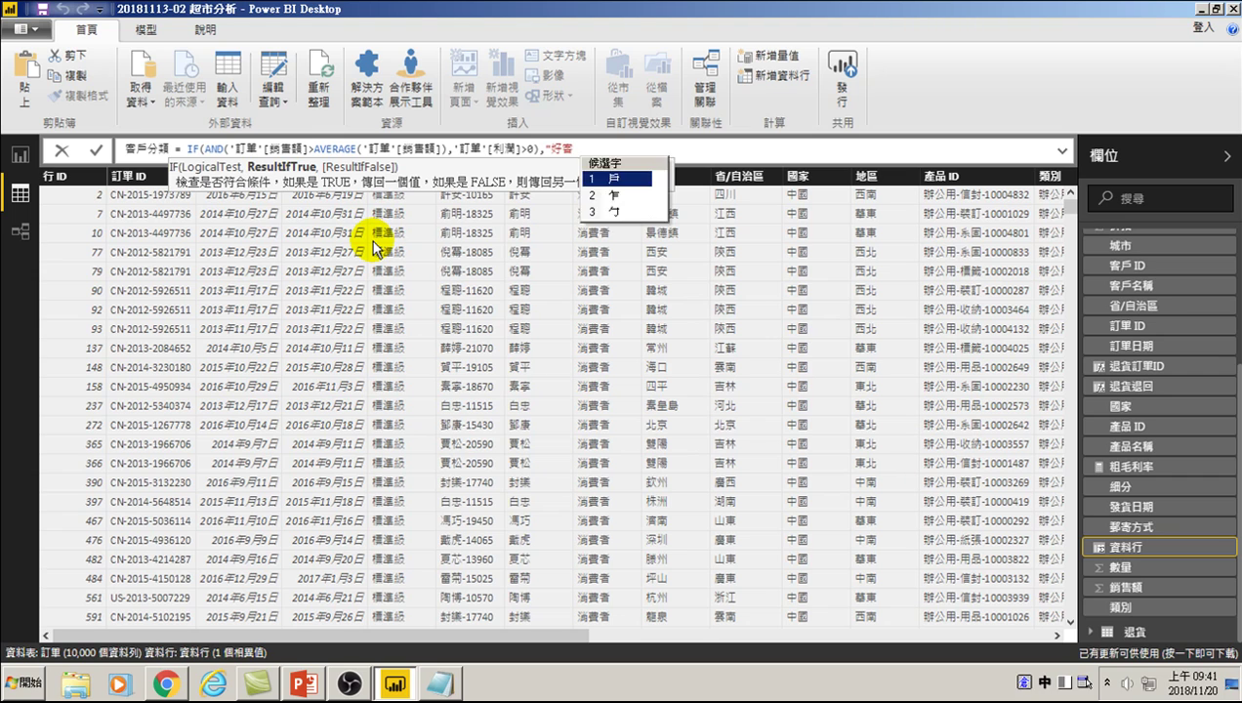
text(戶",)
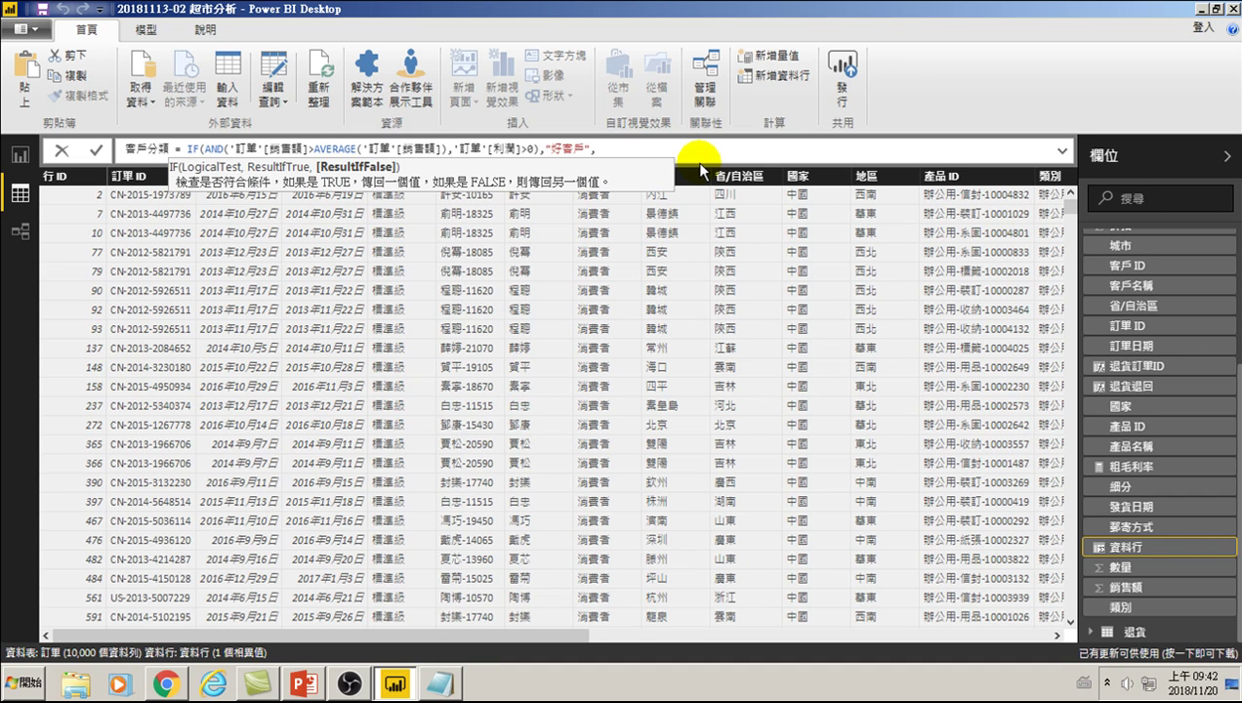
text(if)
key(Tab)
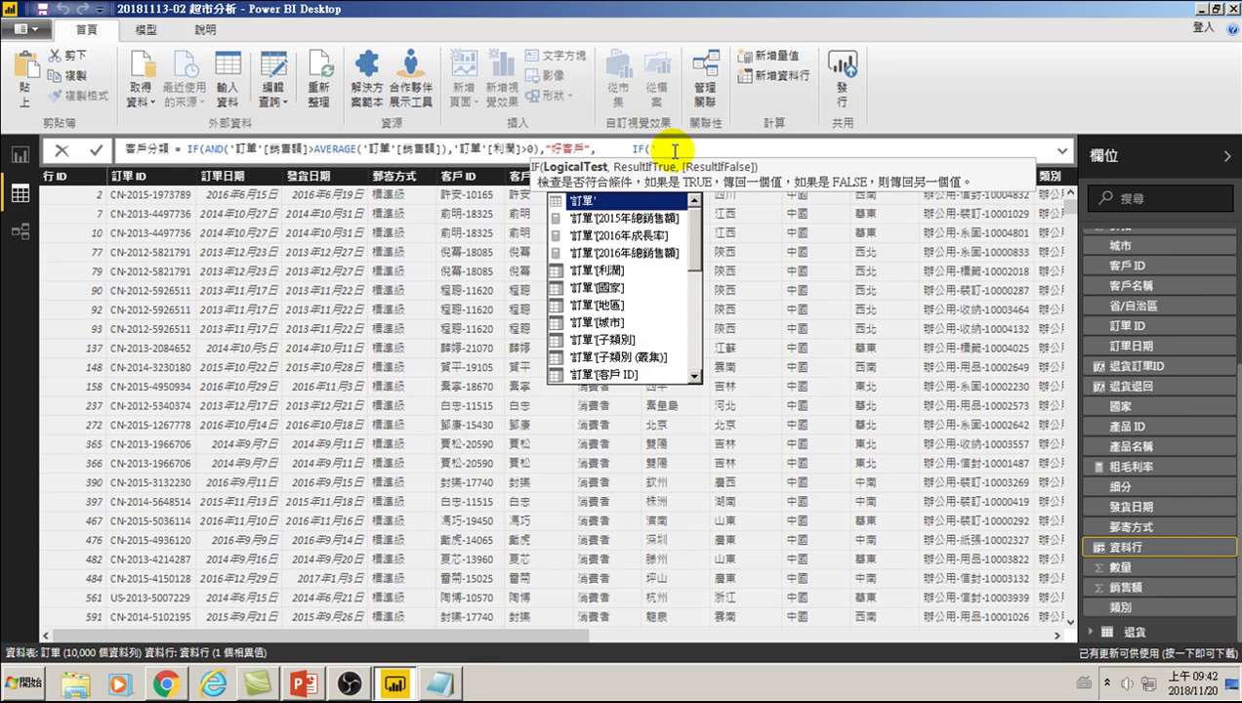
Complete the nested IF: '訂單'[利潤]<0 gives "惡客戶", otherwise "一般客戶", closing both parentheses
key(Down)
key(Down)
key(Down)
key(Down)
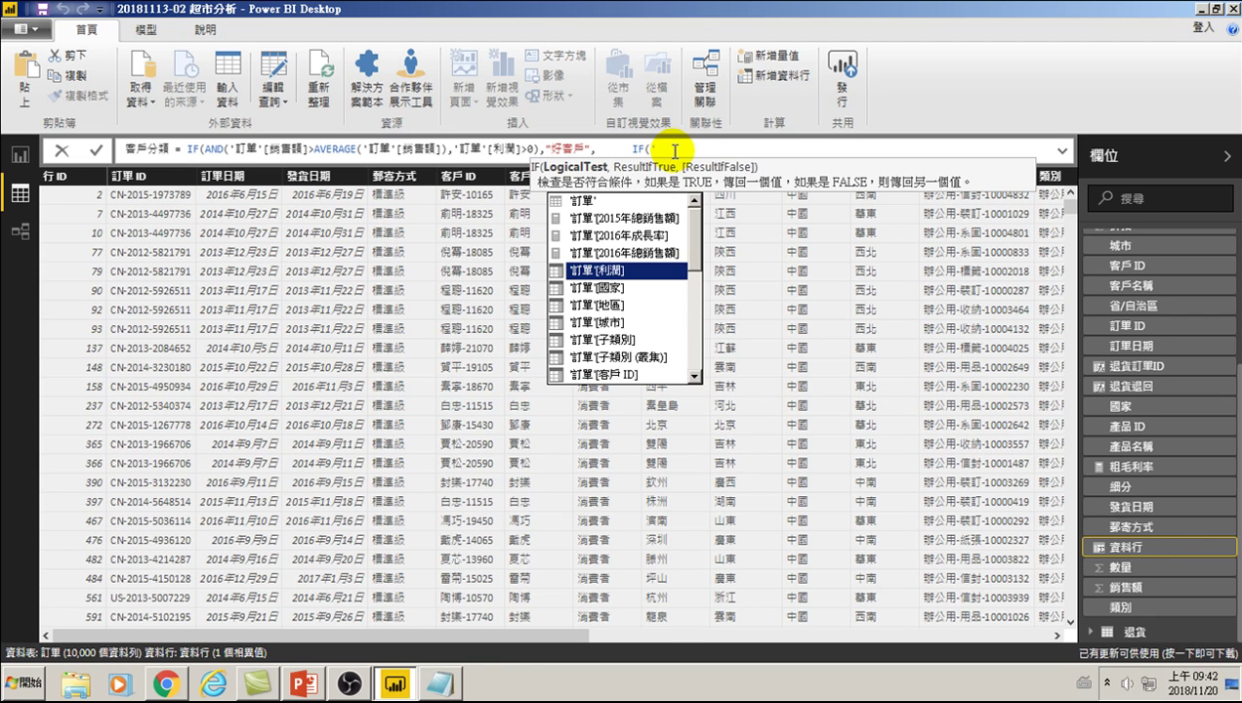
key(Tab)
text(<)
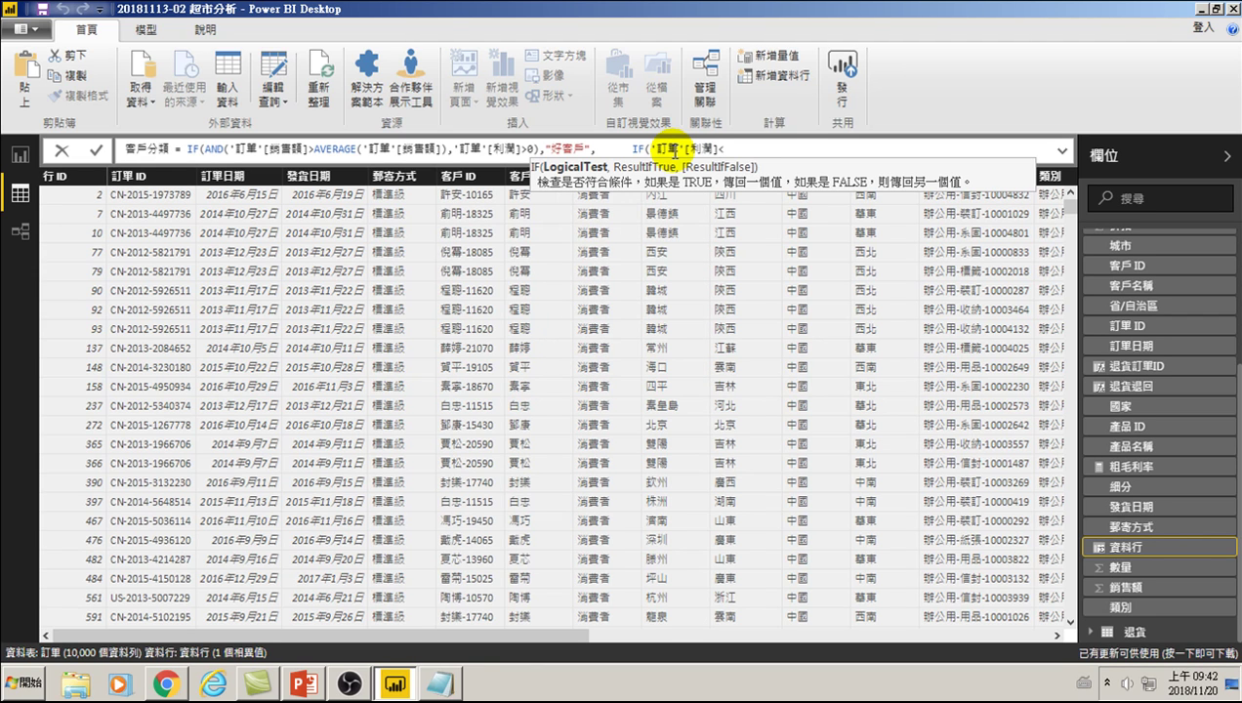
text(0)
text(,")
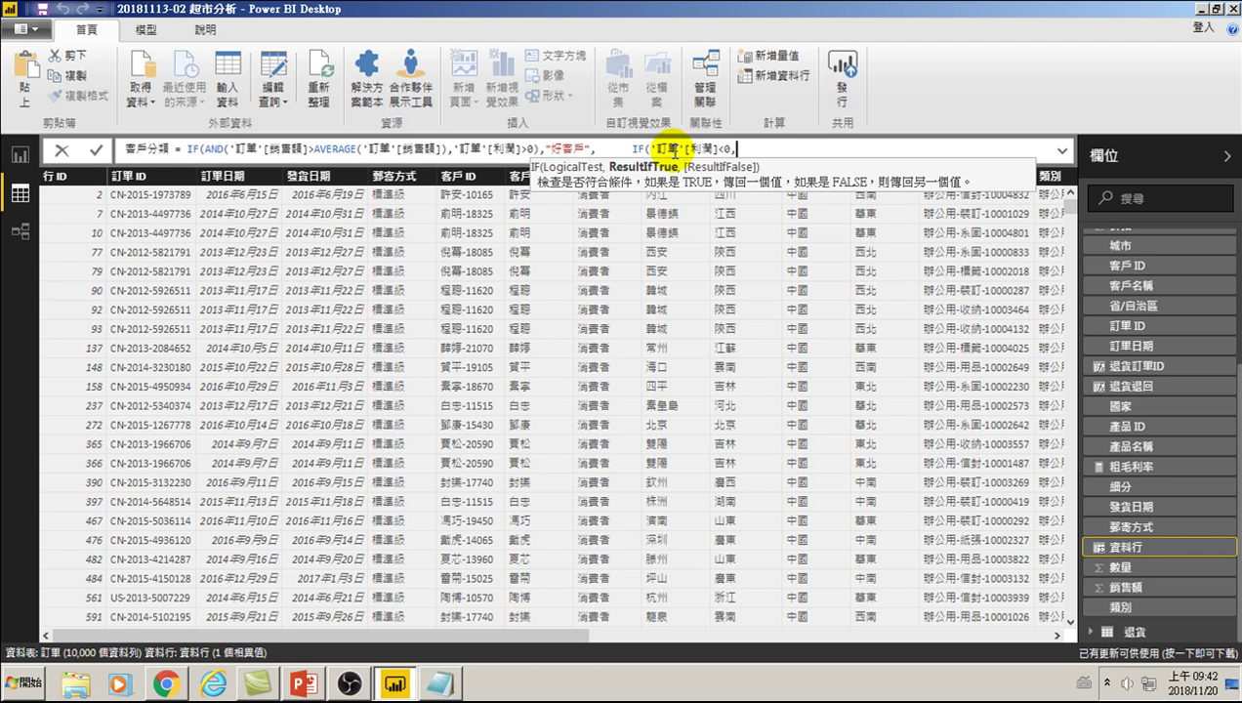
key(ctrl+space)
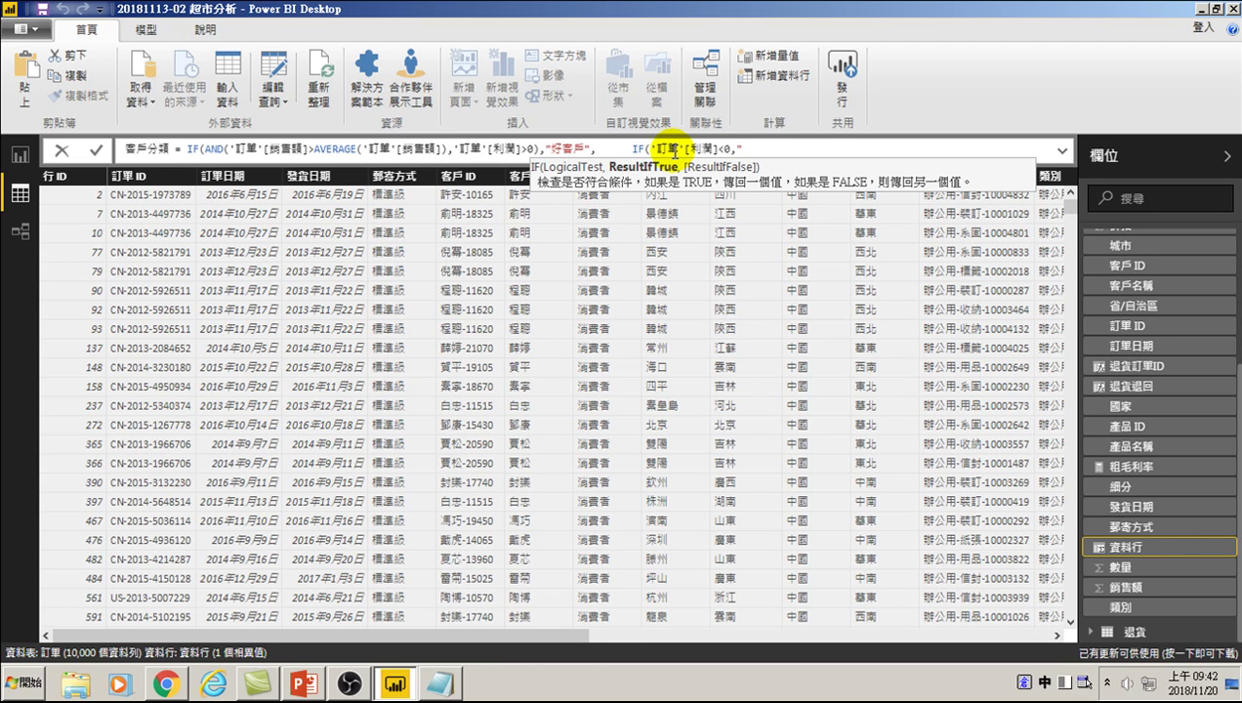
text(p)
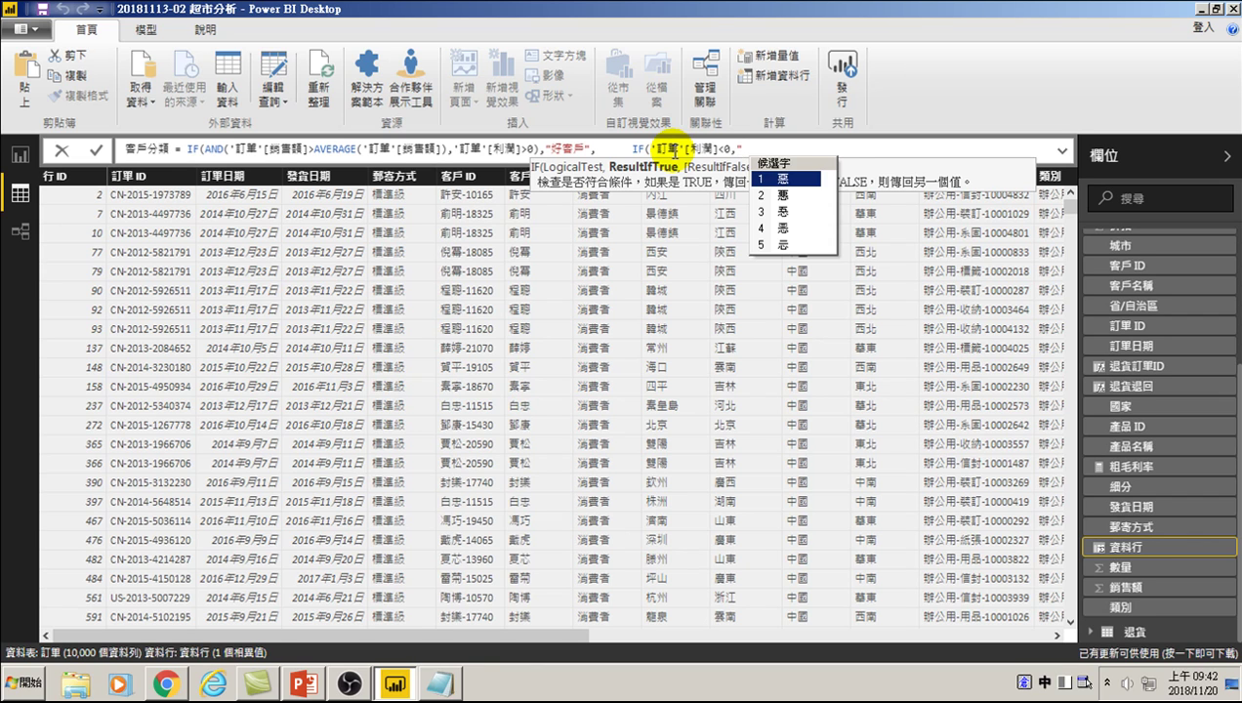
text(惡客)
text(戶)
key(ctrl+space)
text(",)
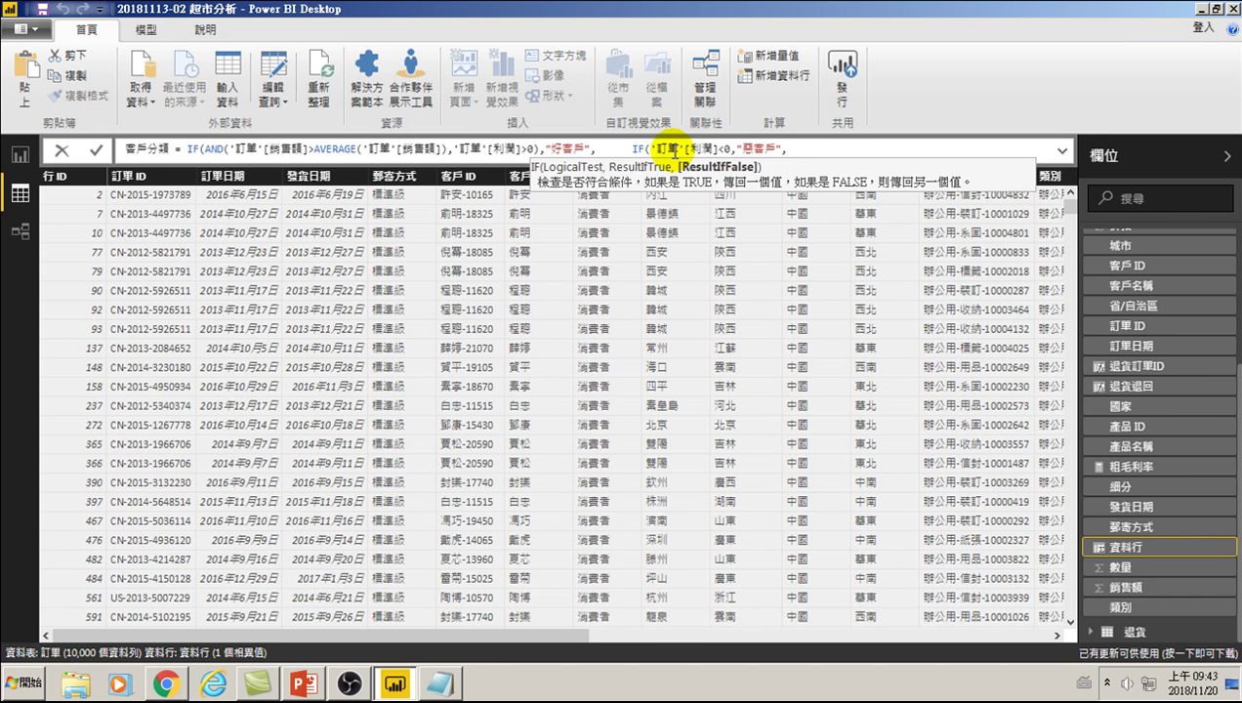
text(")
key(ctrl+space)
text(一)
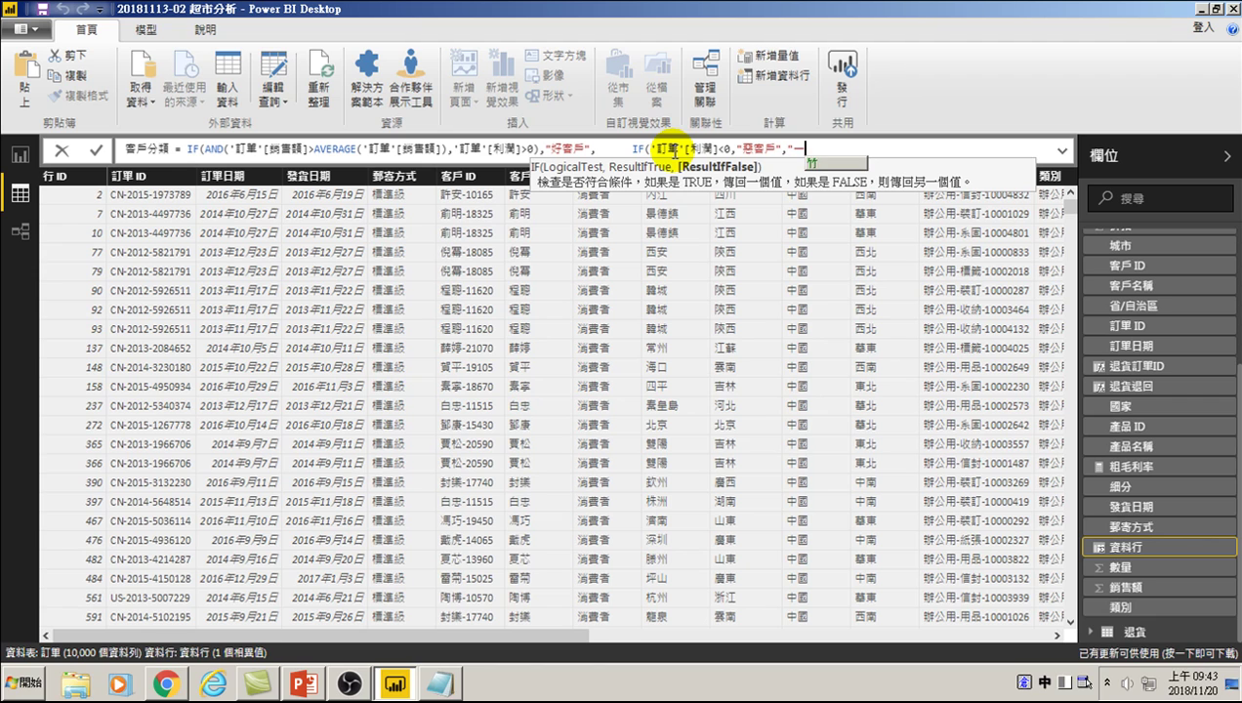
text(般客戶)
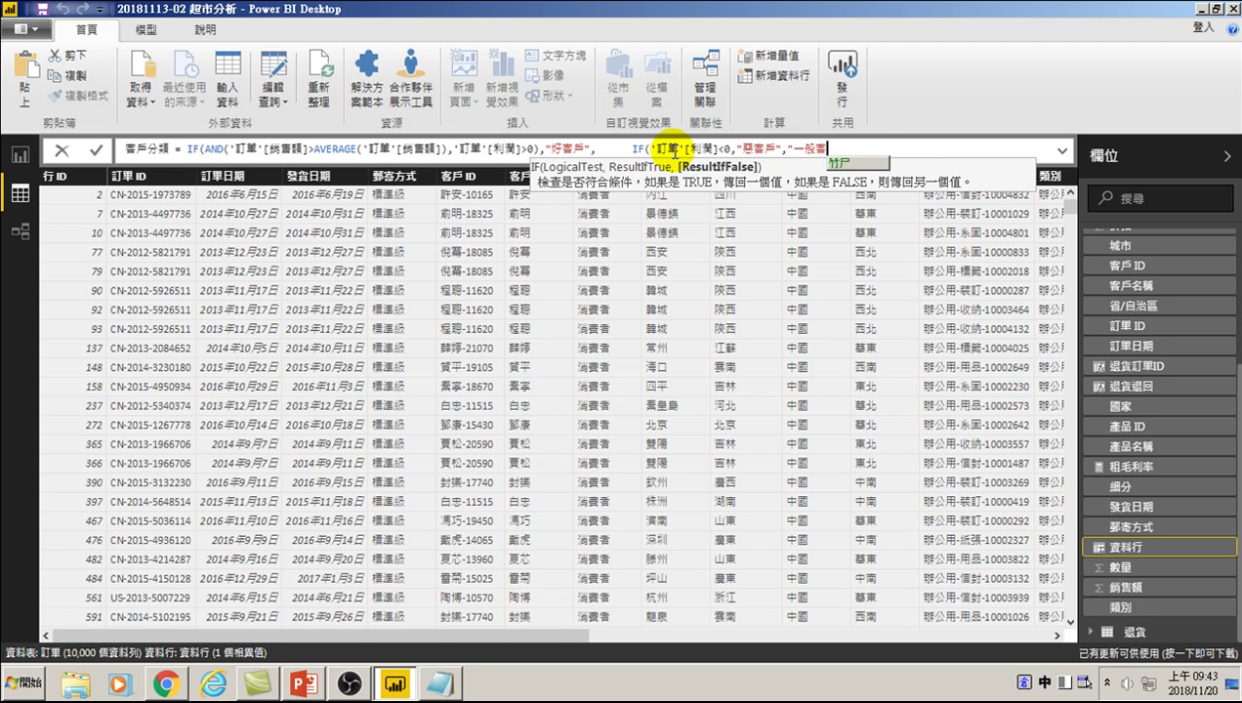
key(ctrl+space)
text(")
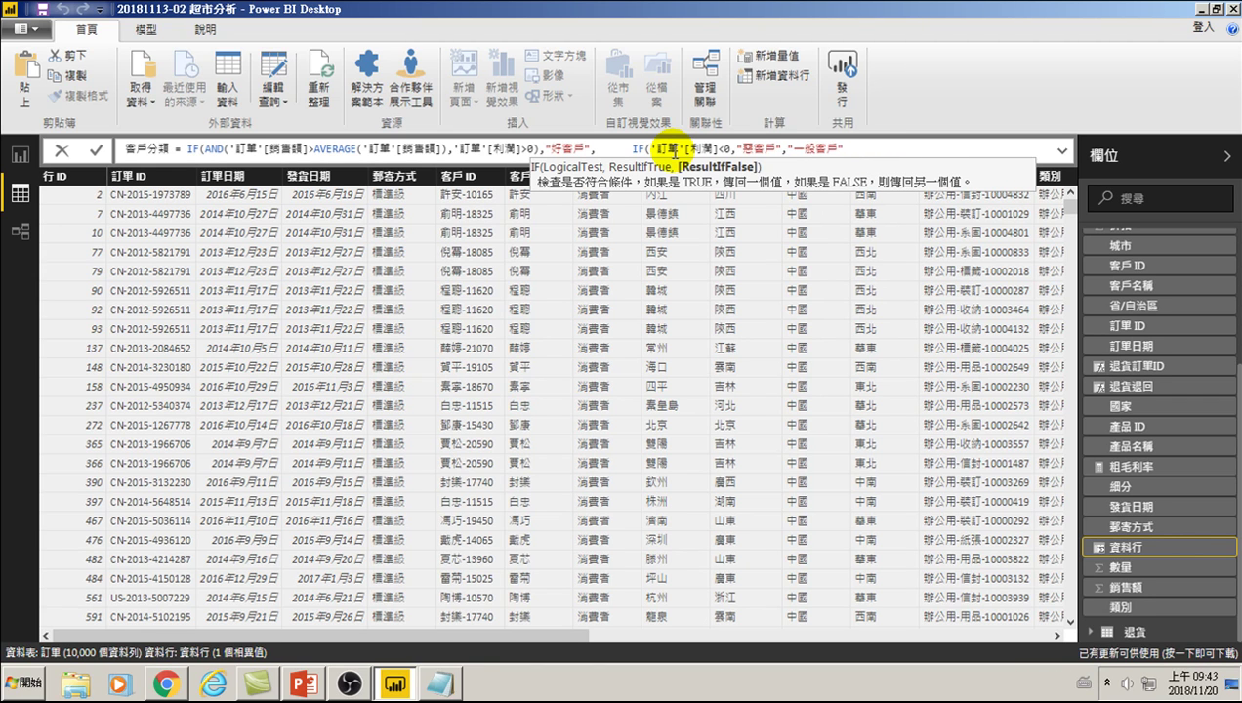
text())
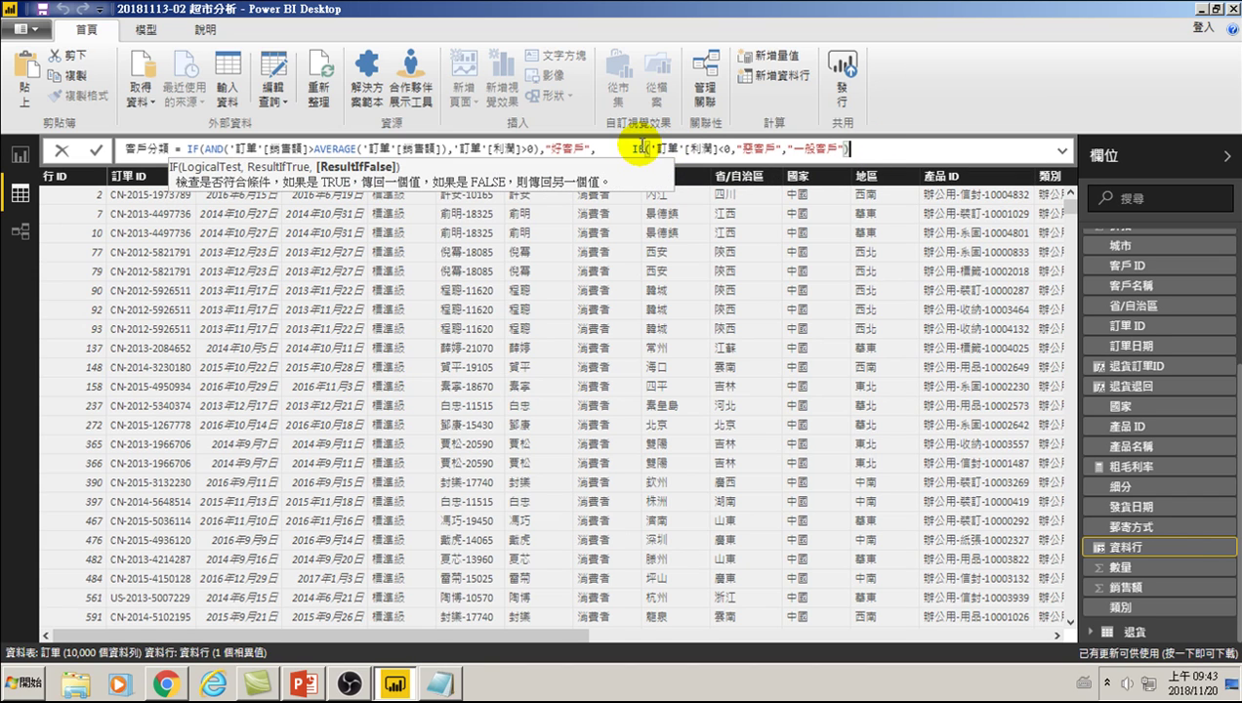
click(873, 147)
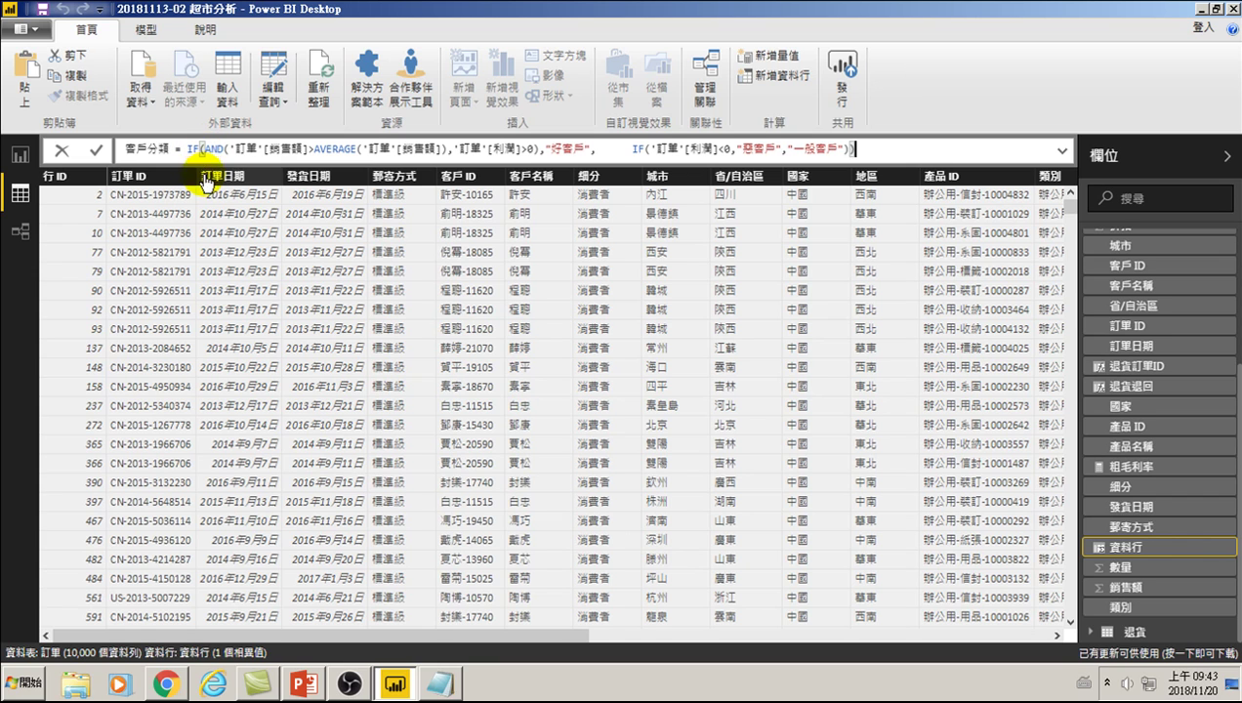
Commit the 客戶分類 formula and scroll the table right to show the new column
key(Return)
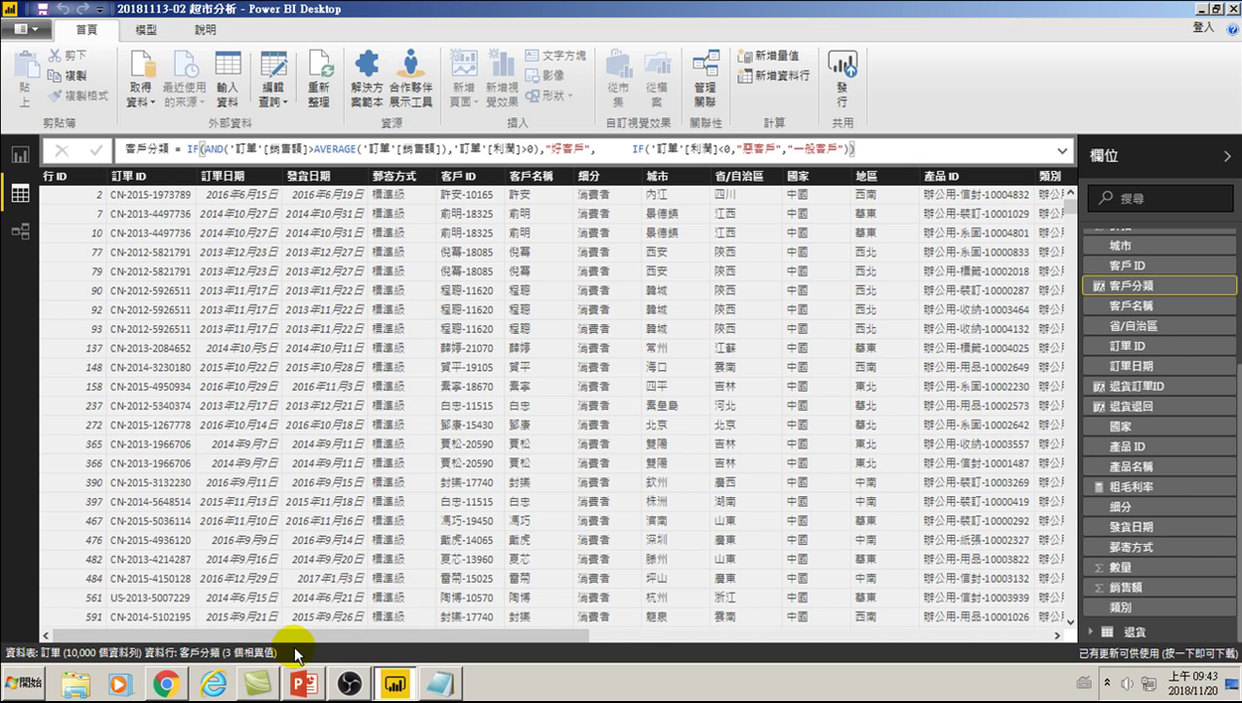
scroll(360, 635, right, 2)
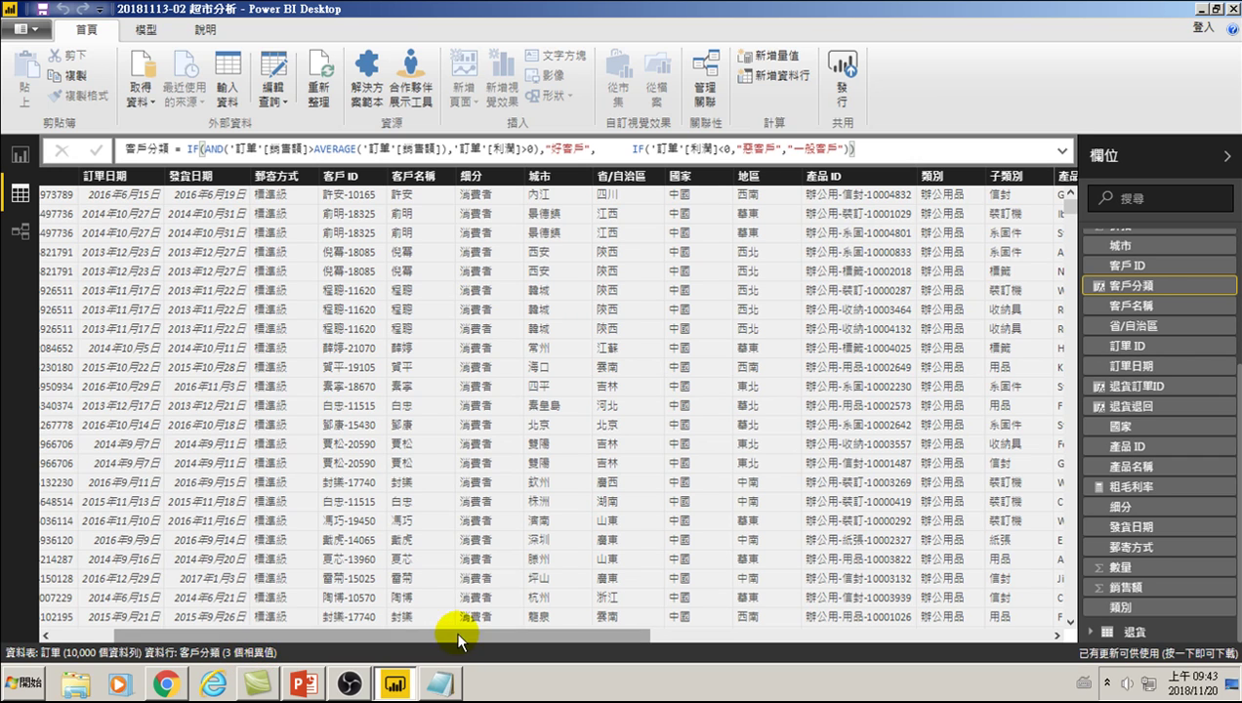
drag(454, 632, 906, 648)
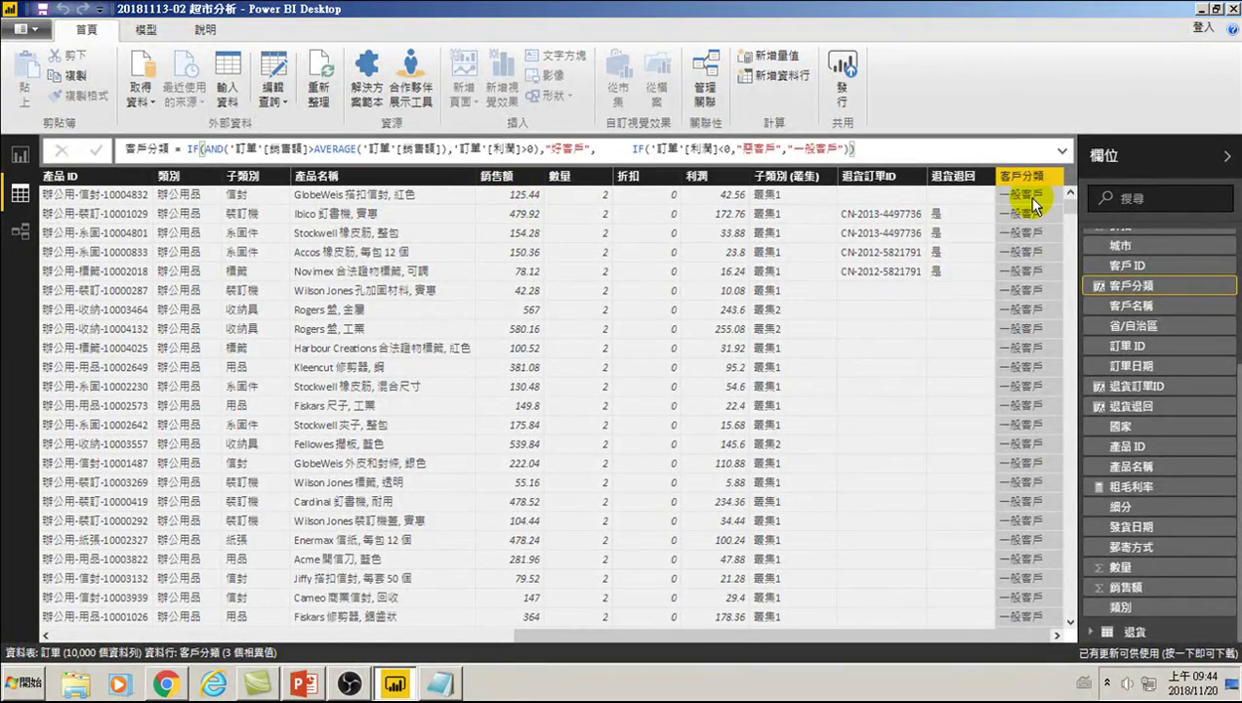
scroll(1026, 235, down, 5)
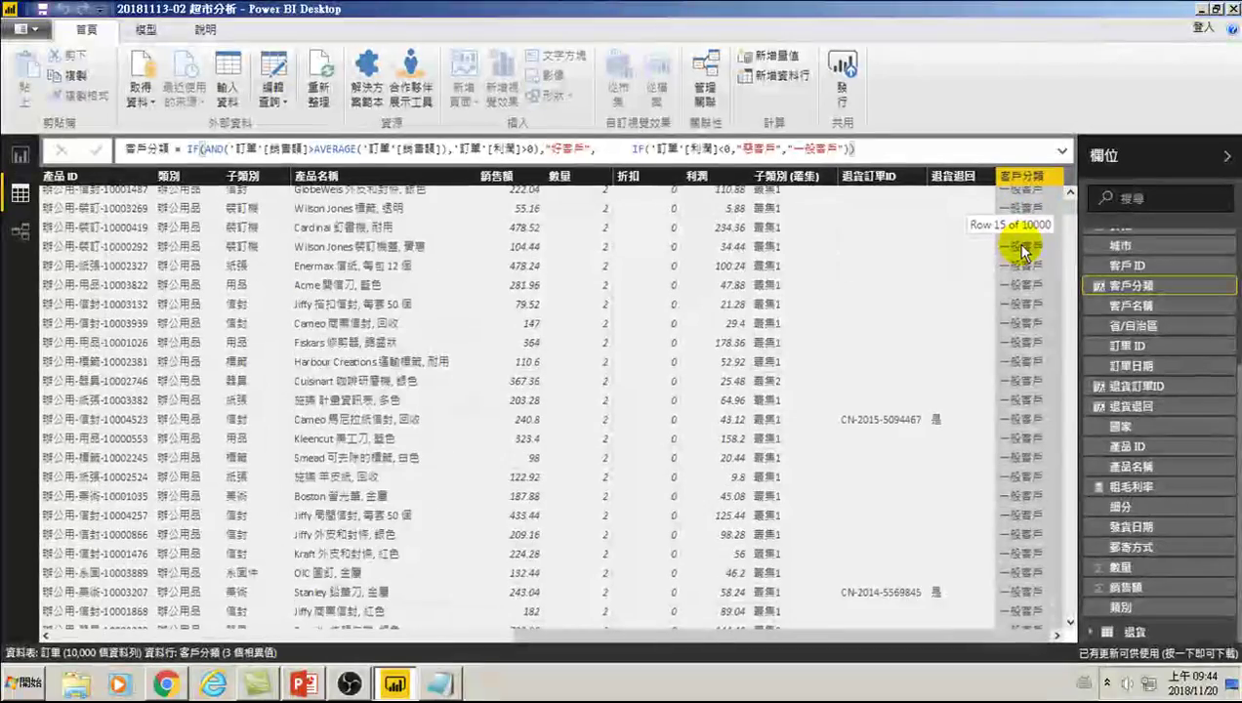
scroll(1024, 252, up, 5)
right_click(1021, 252)
key(Escape)
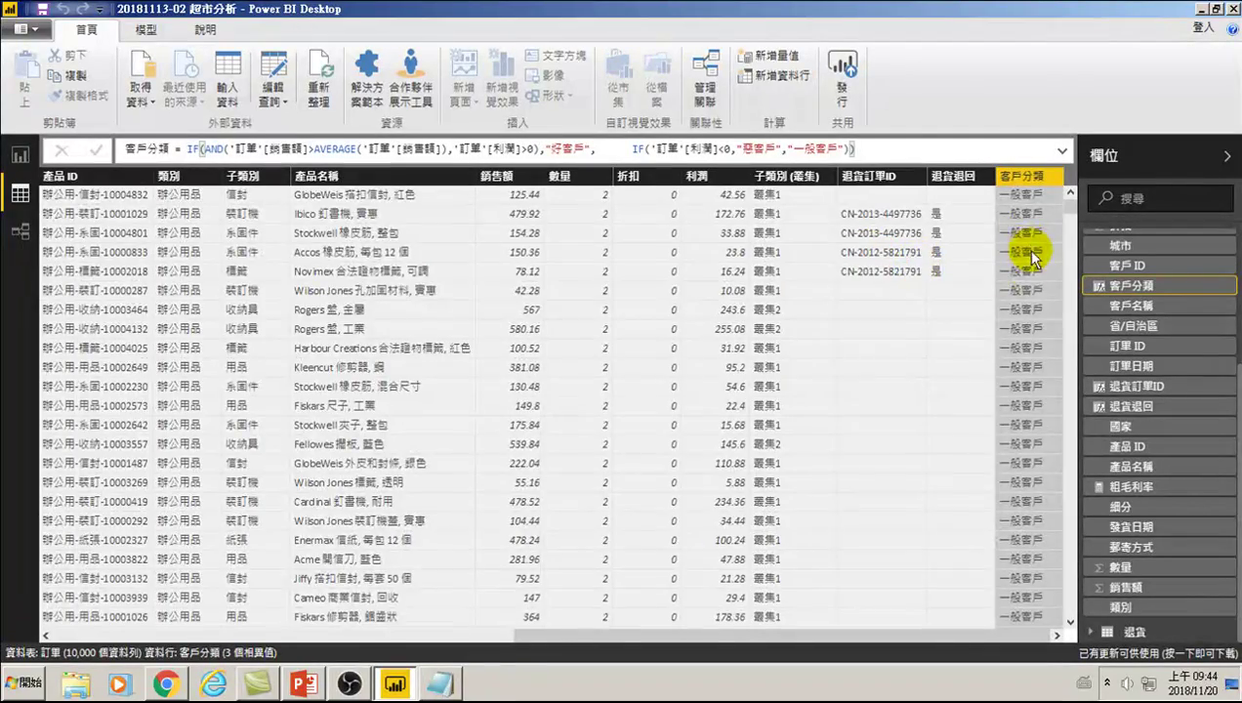
scroll(1024, 254, down, 4)
scroll(1023, 283, down, 5)
scroll(1020, 323, down, 4)
scroll(1022, 327, down, 4)
scroll(1019, 323, up, 5)
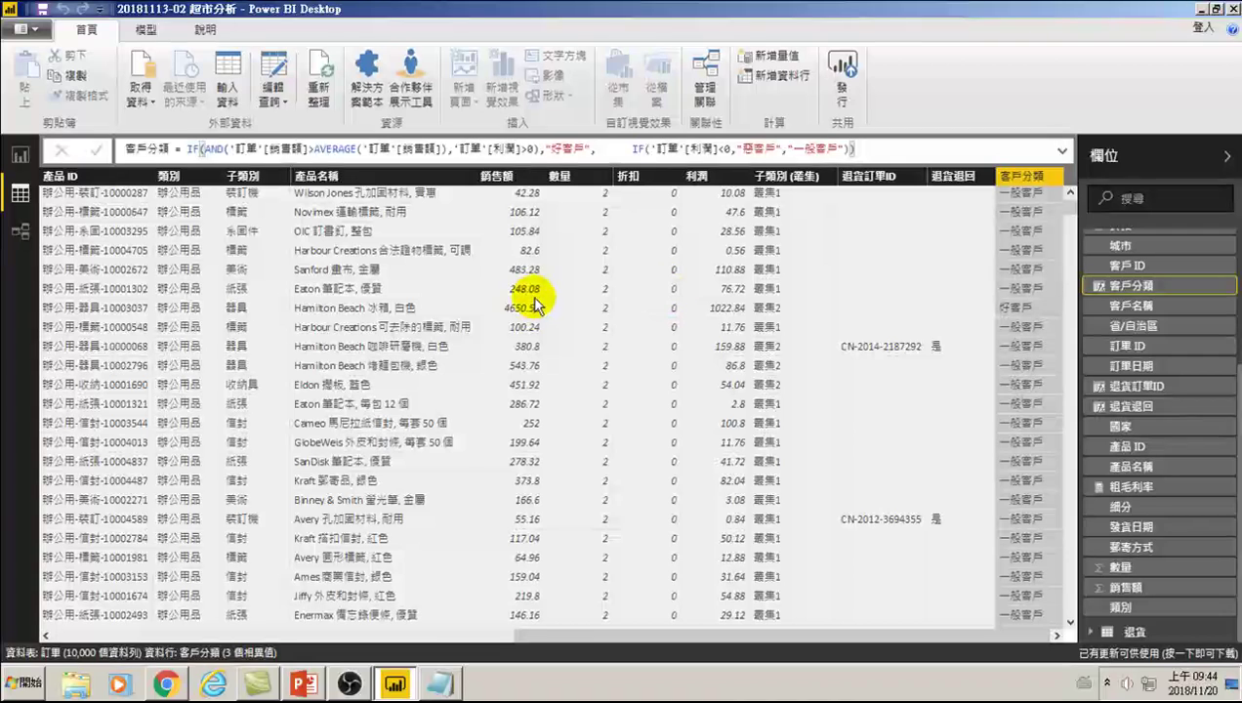
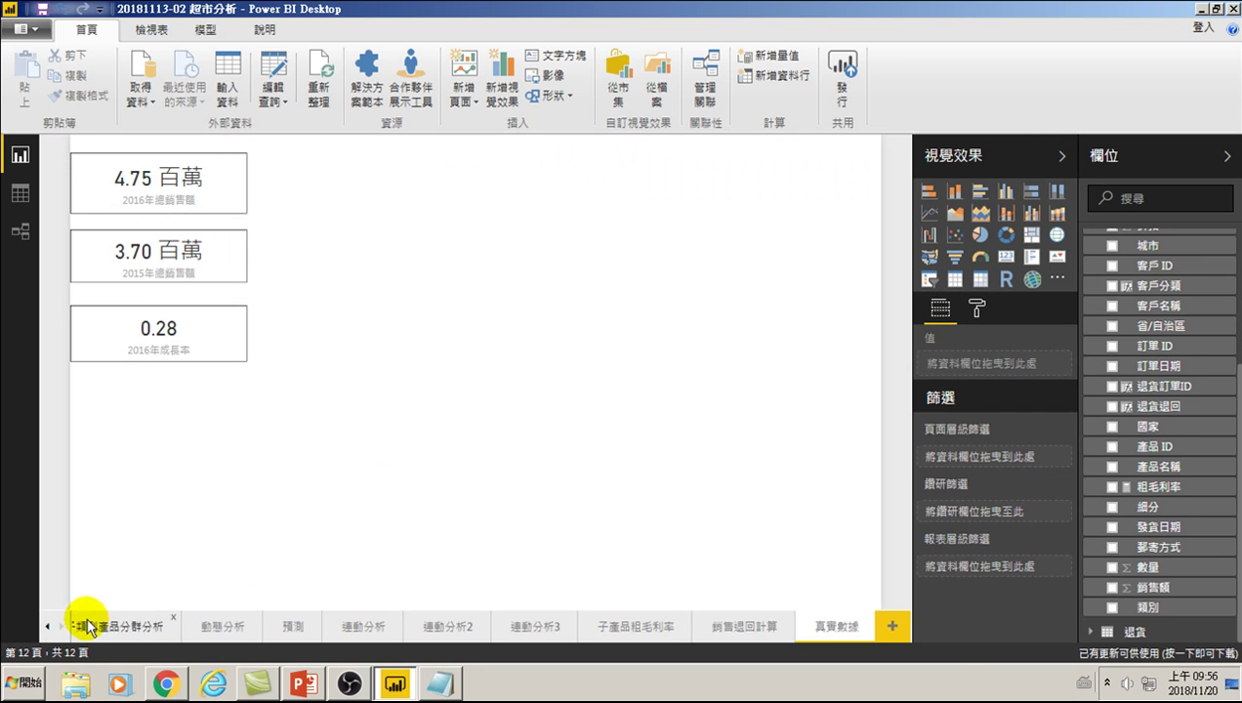
Inspect the 客戶分類 column's DAX formula and data values, then add a new blank page 第 1 頁
click(1157, 285)
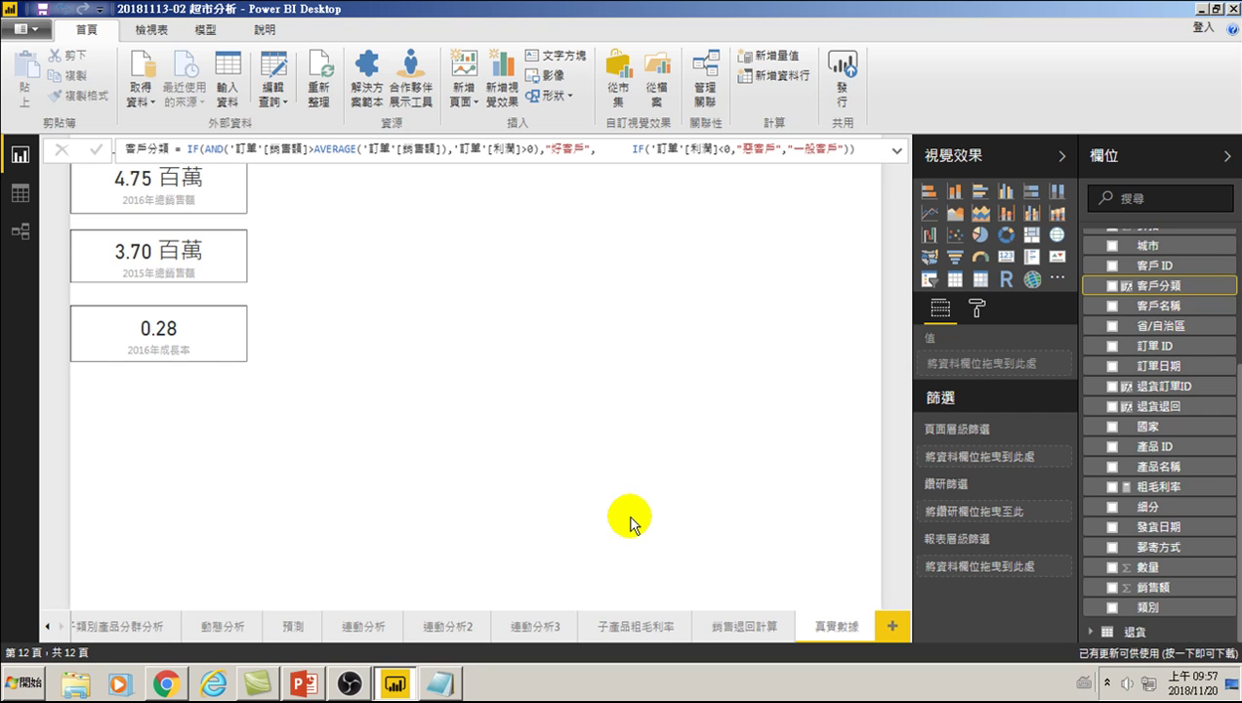
click(19, 193)
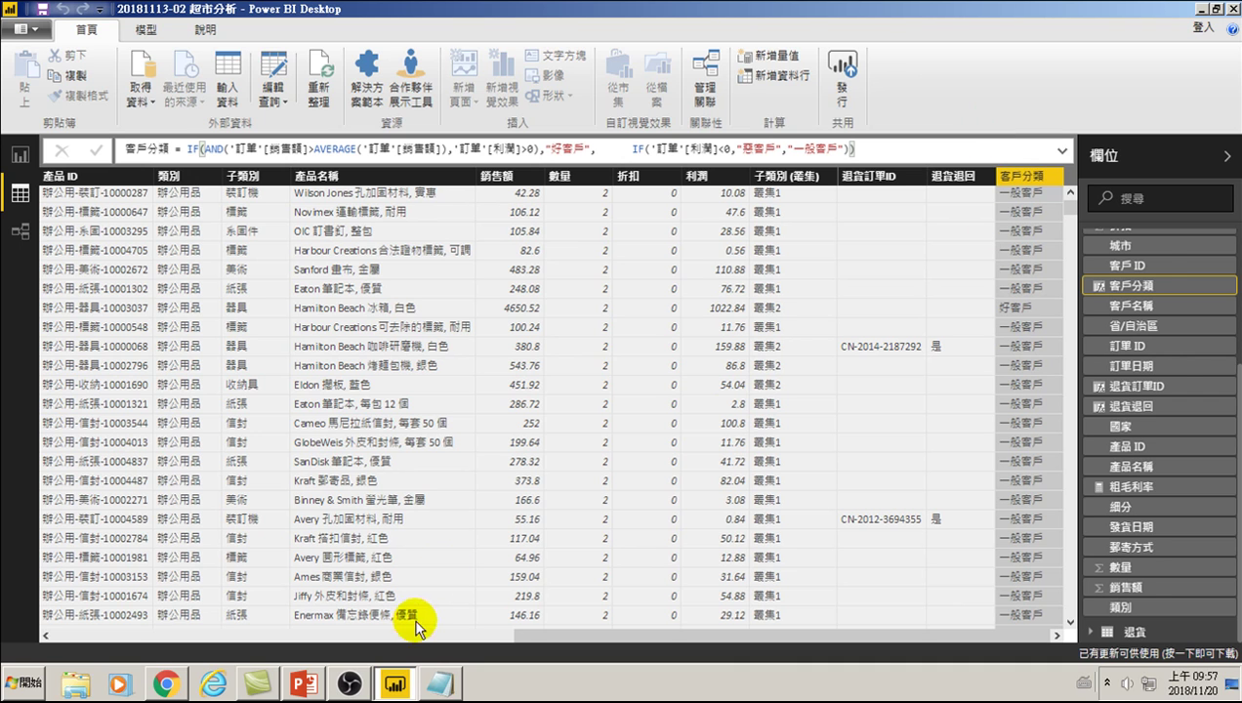
click(20, 157)
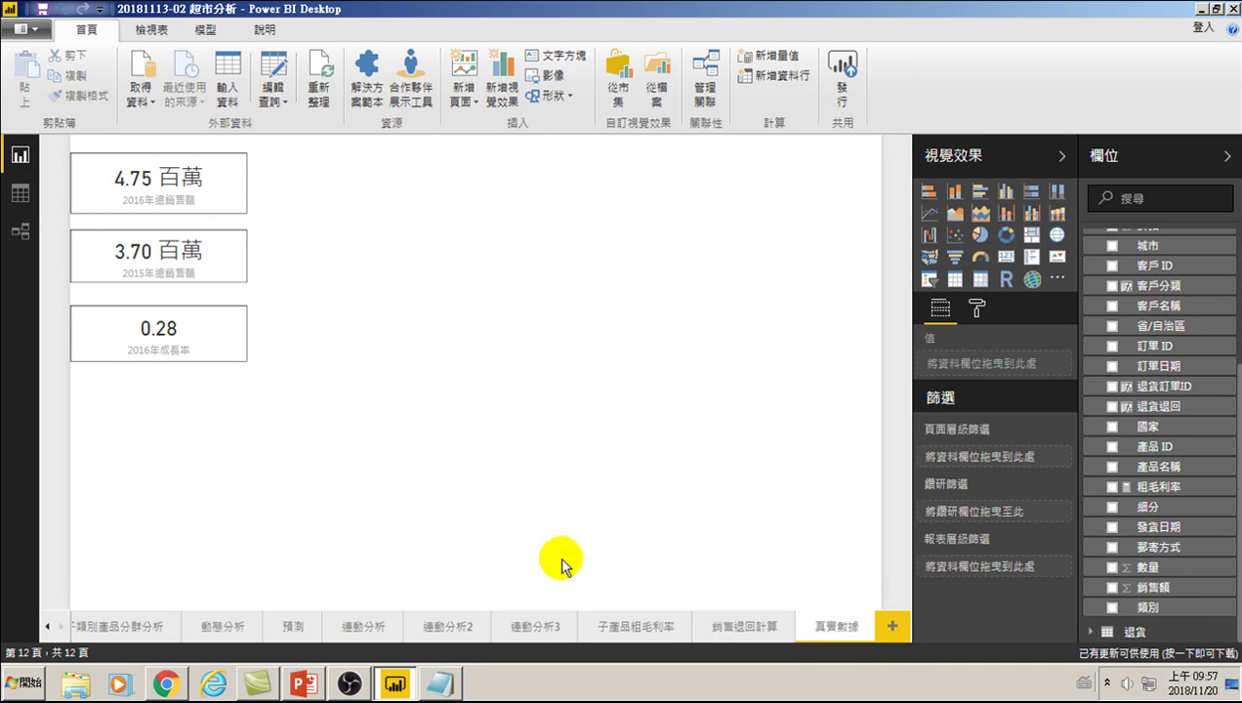
click(892, 625)
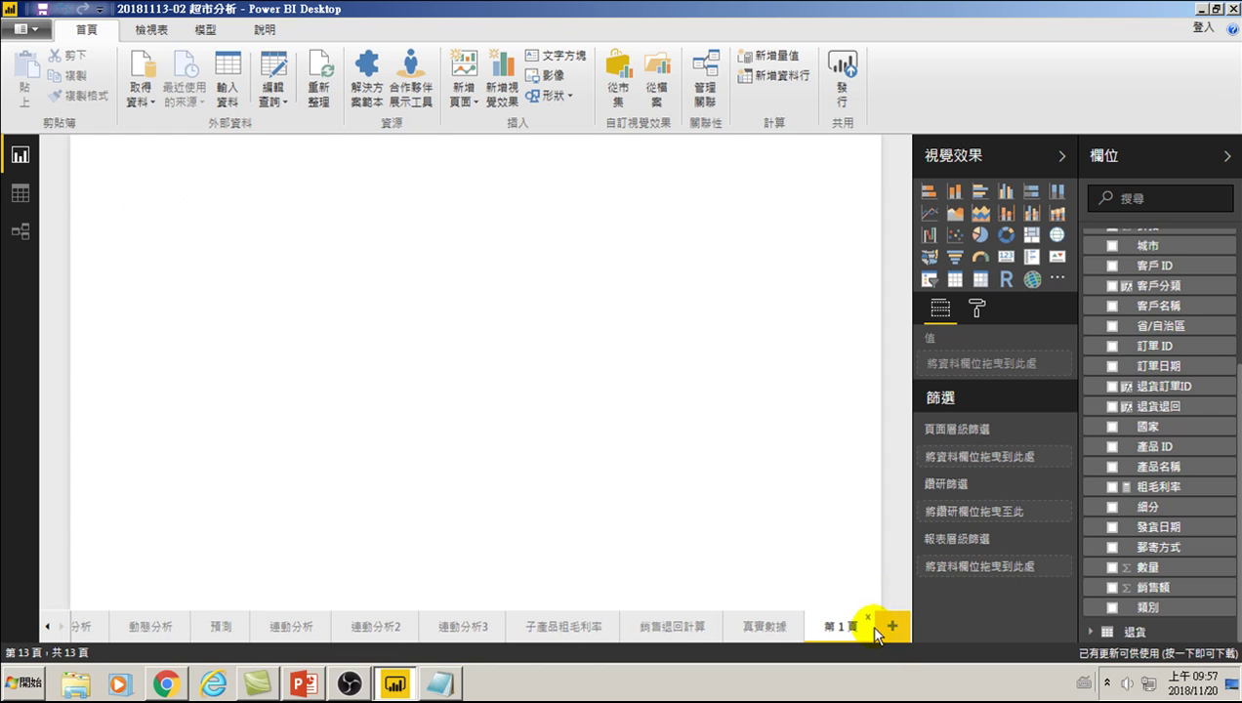
Change the 第 1 頁 tab's name to 客戶分類
click(836, 626)
double_click(836, 627)
key(BackSpace)
key(ctrl+space)
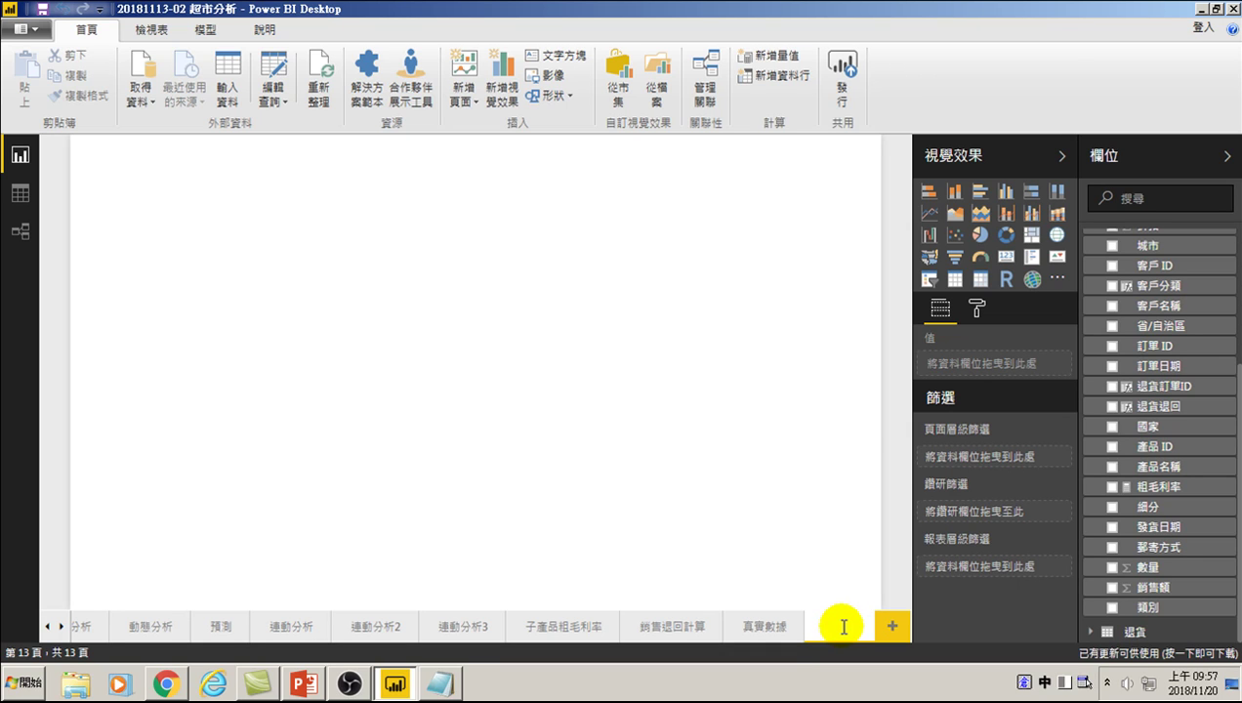
text(客戶)
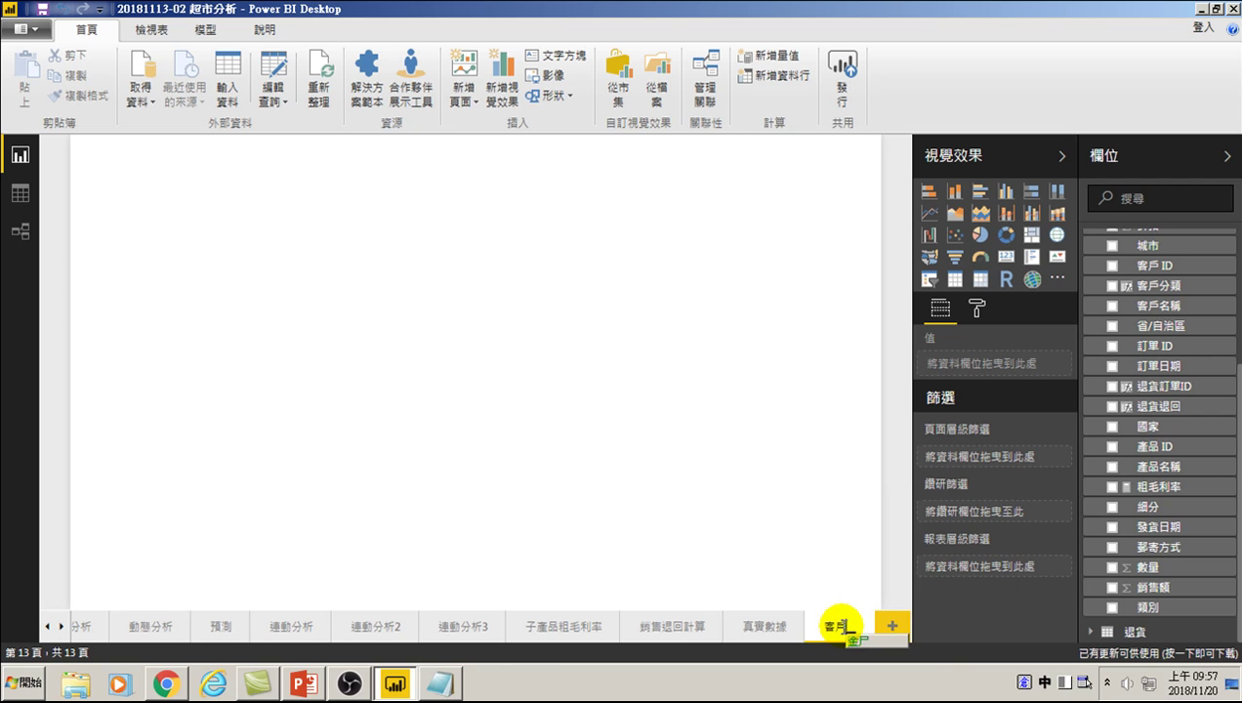
text(分類)
key(Return)
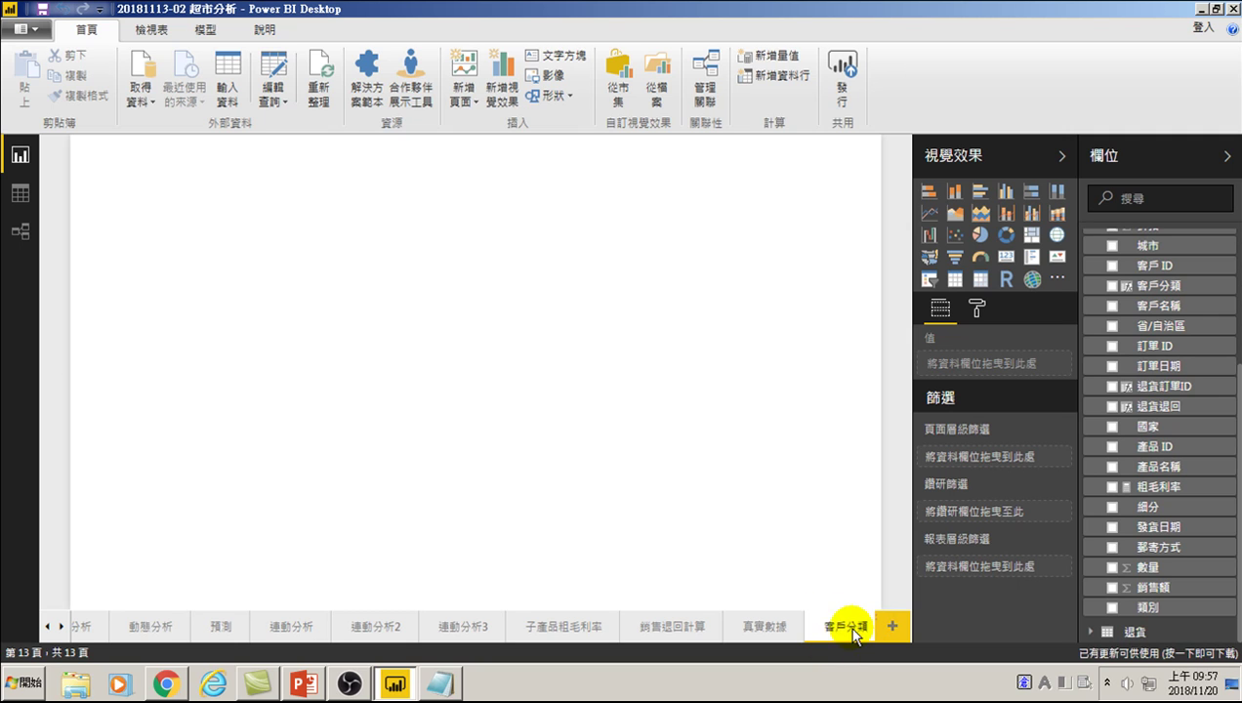
Insert a pie chart using 客戶分類 as categories and 銷售額 as values
click(1057, 236)
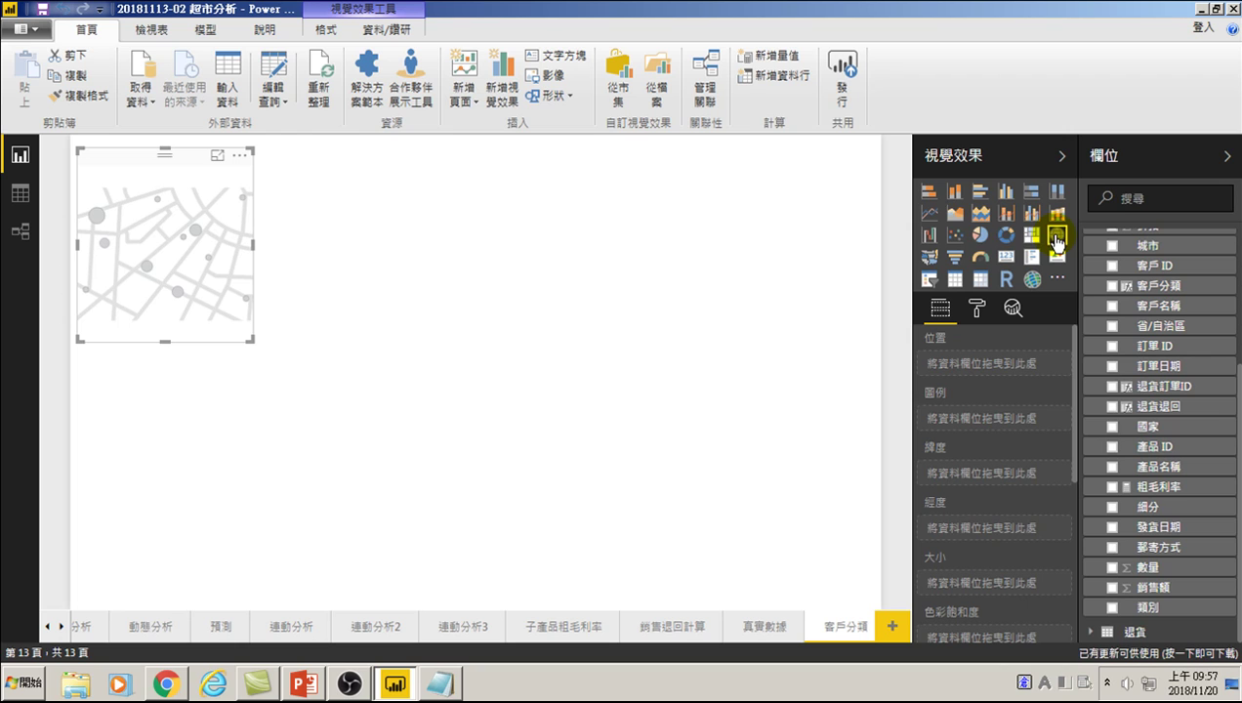
click(980, 234)
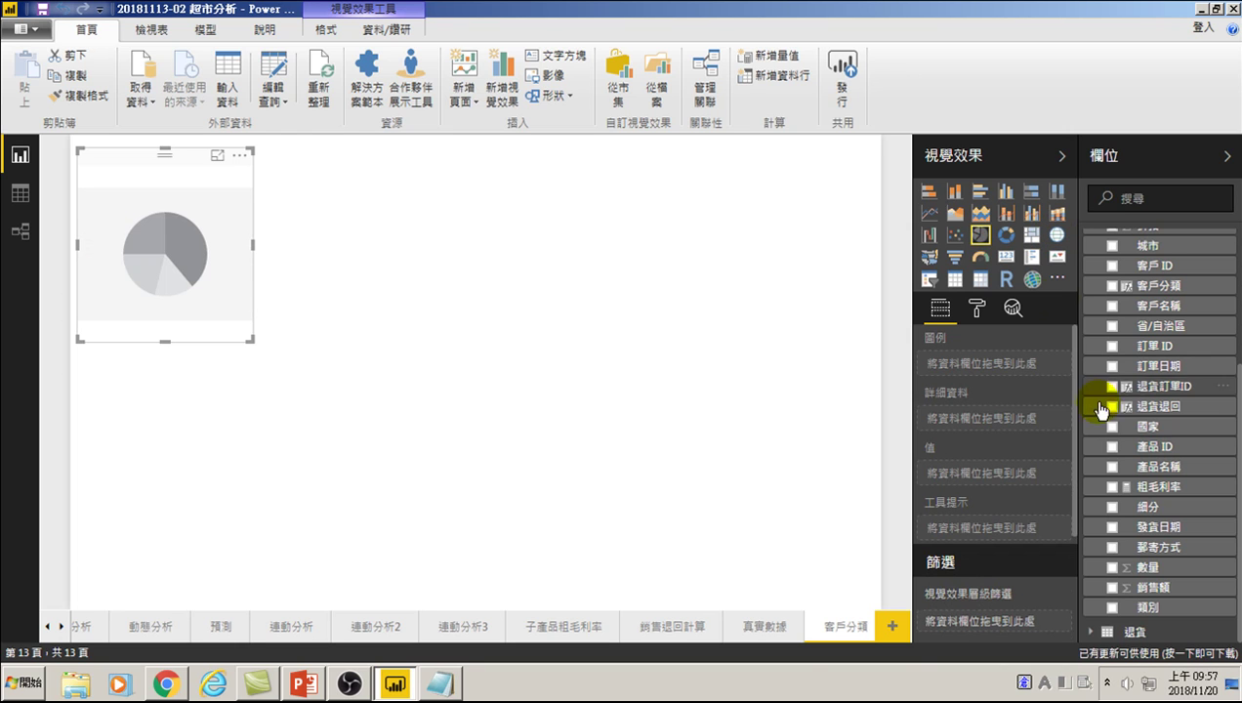
click(1111, 285)
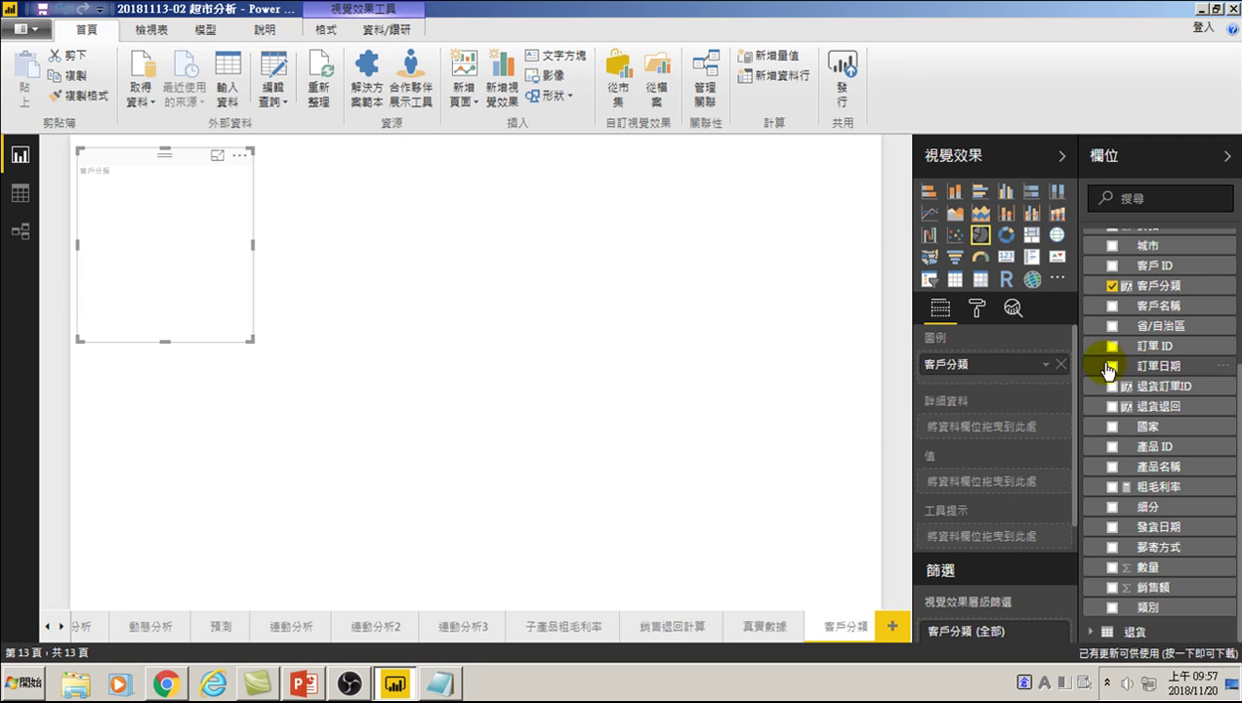
click(1112, 587)
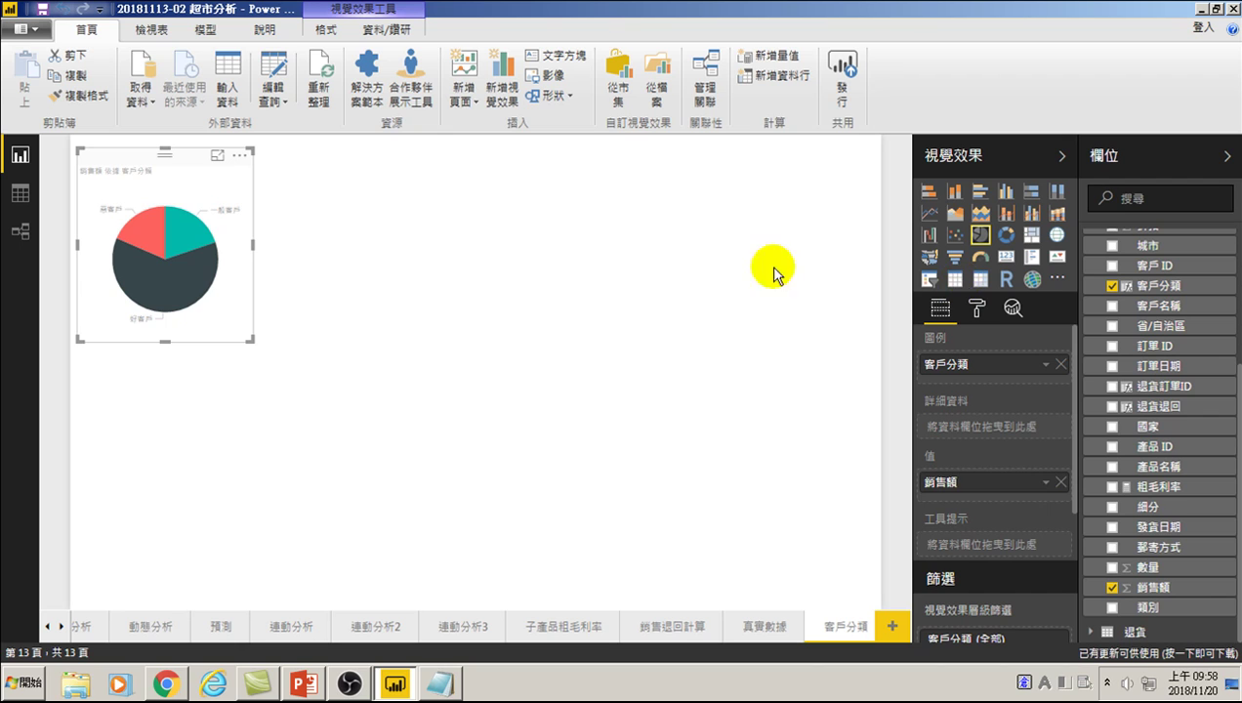
Check the numbers as a table sorted by 銷售額 largest first, then revert to a pie chart
click(955, 280)
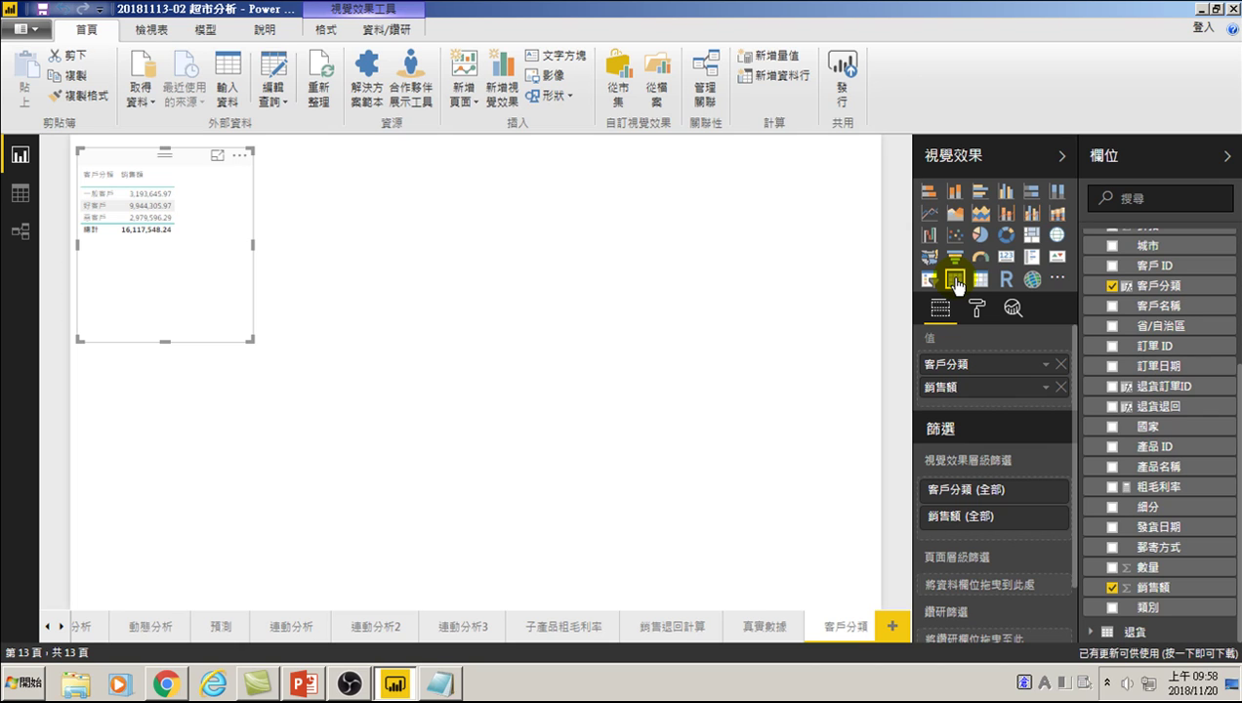
click(137, 182)
click(138, 183)
click(138, 182)
click(979, 235)
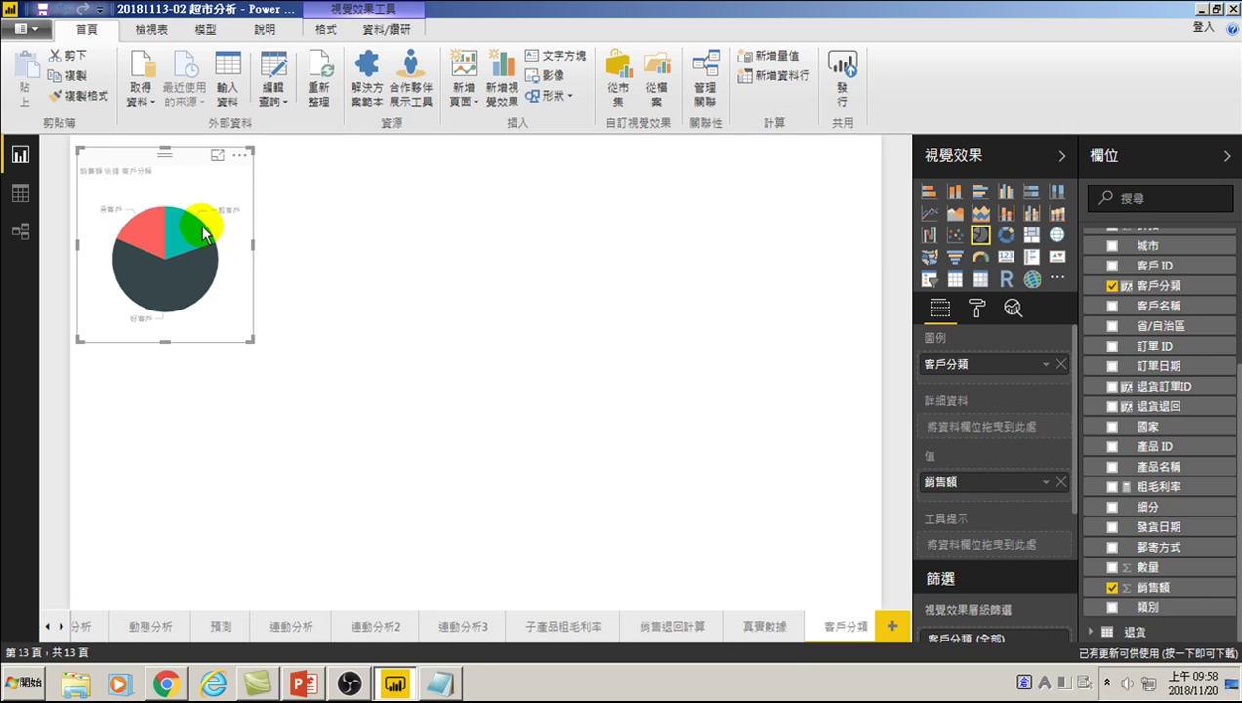
Sort the visual by 銷售額 as a column chart, then sort the pie by 銷售額 again
click(1005, 192)
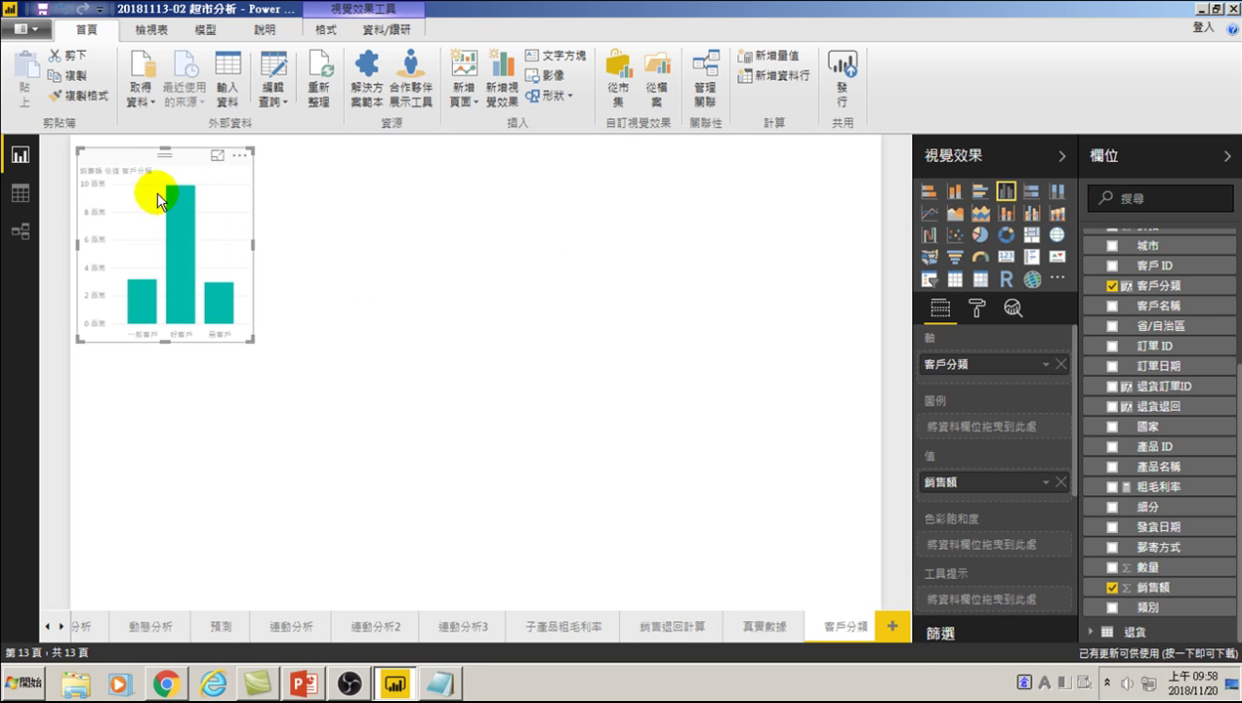
click(241, 155)
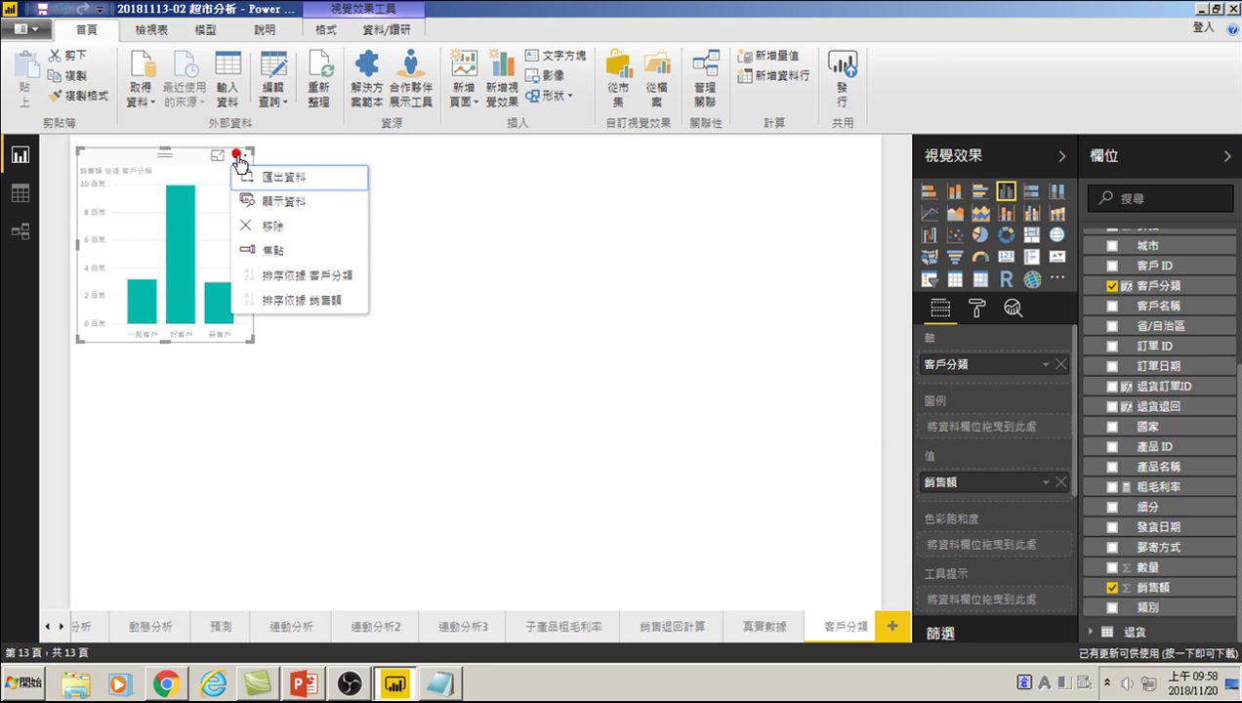
click(267, 300)
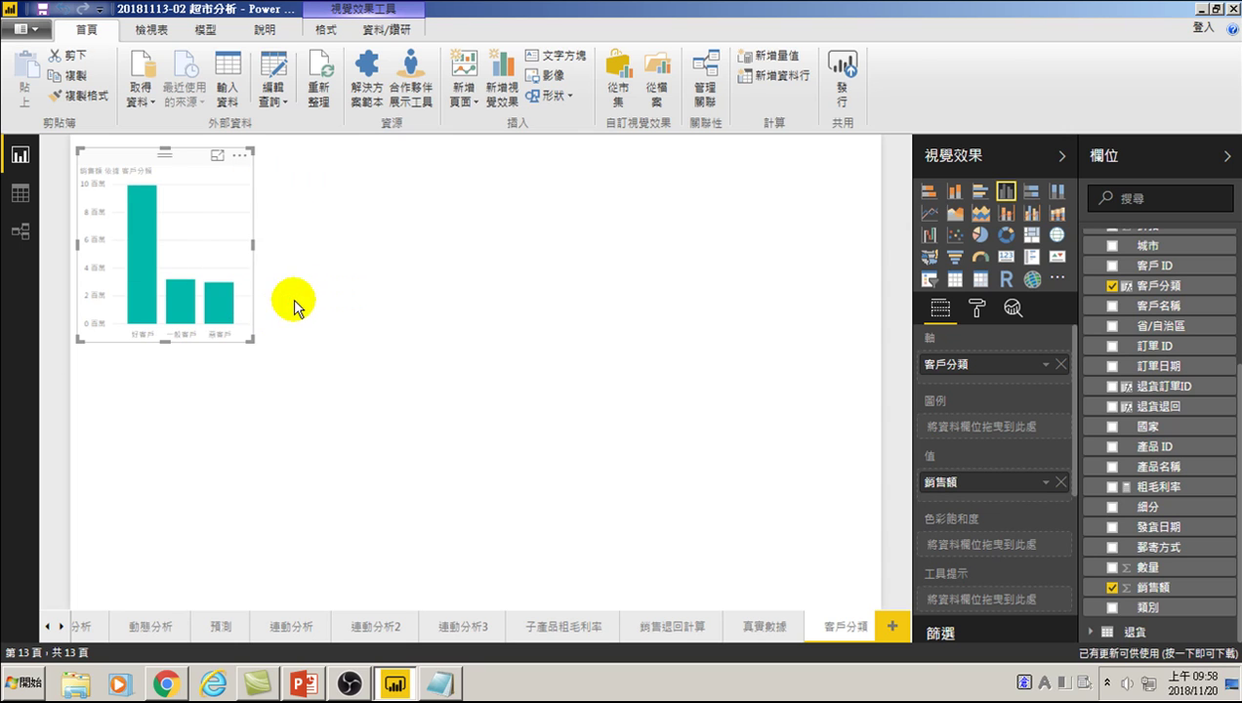
click(980, 235)
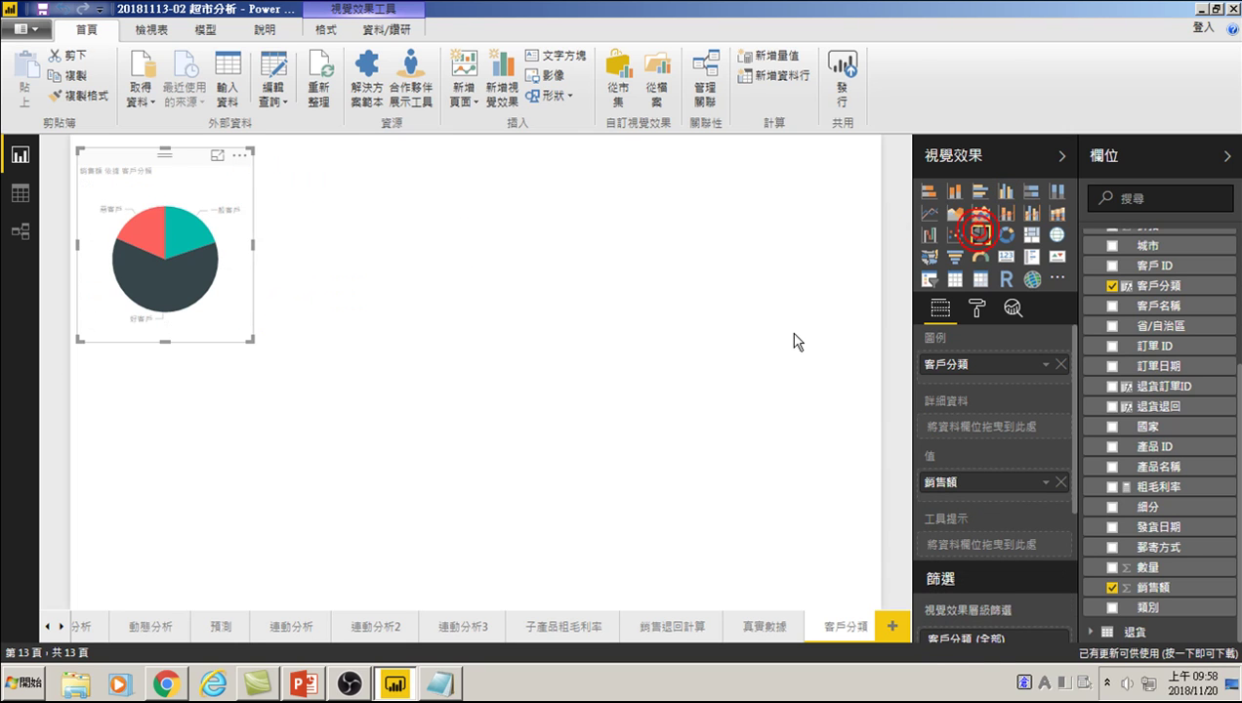
click(240, 155)
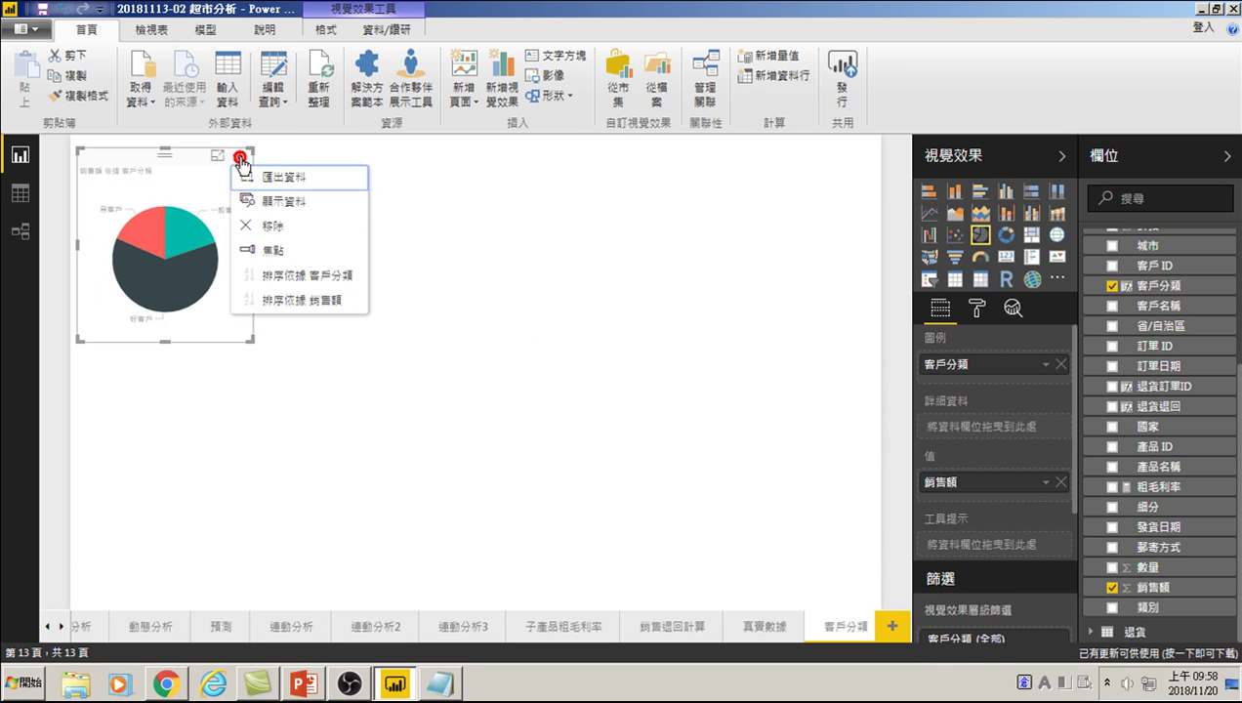
click(293, 305)
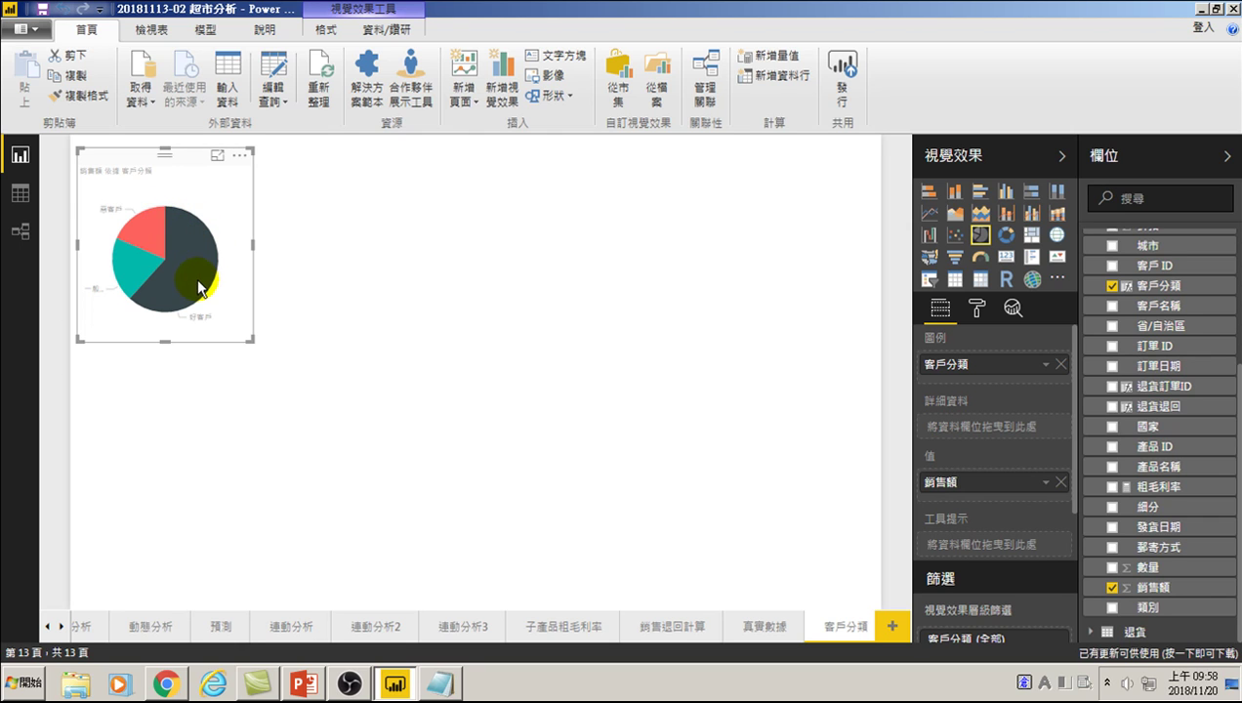
Enlarge the pie's detail labels and set Label style to Category, percent of total
click(977, 311)
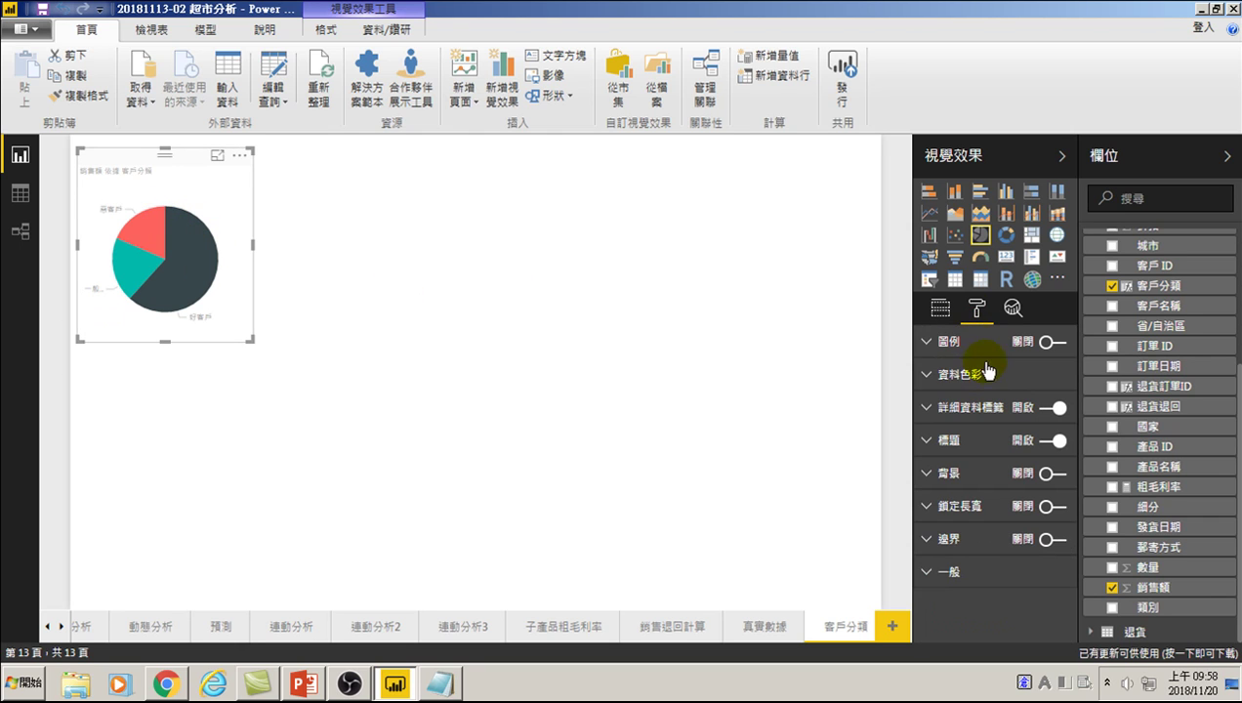
click(932, 410)
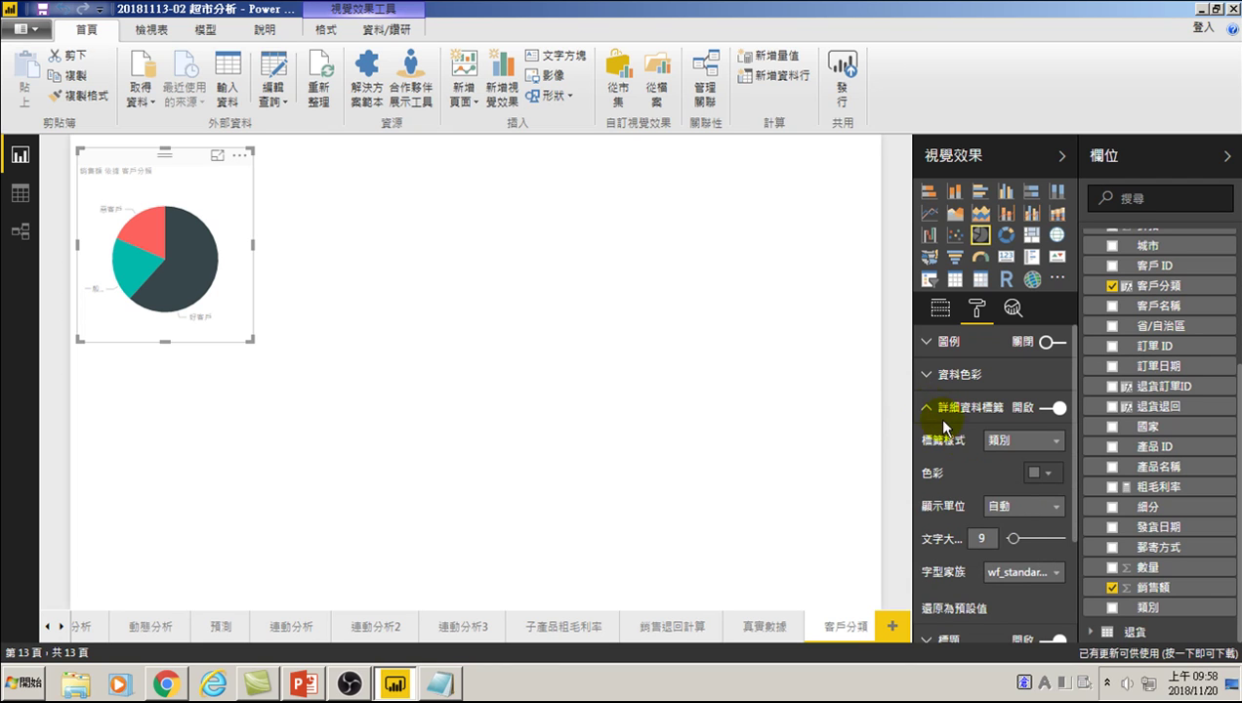
drag(1018, 545, 1025, 546)
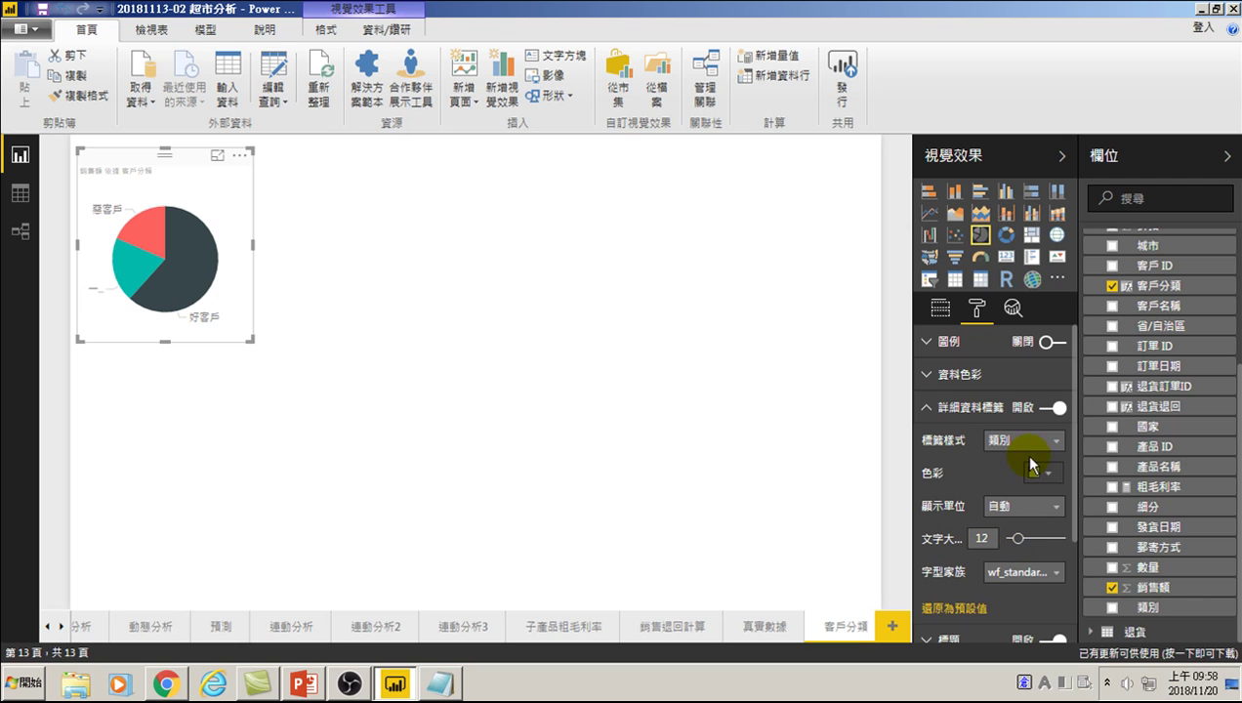
click(1025, 440)
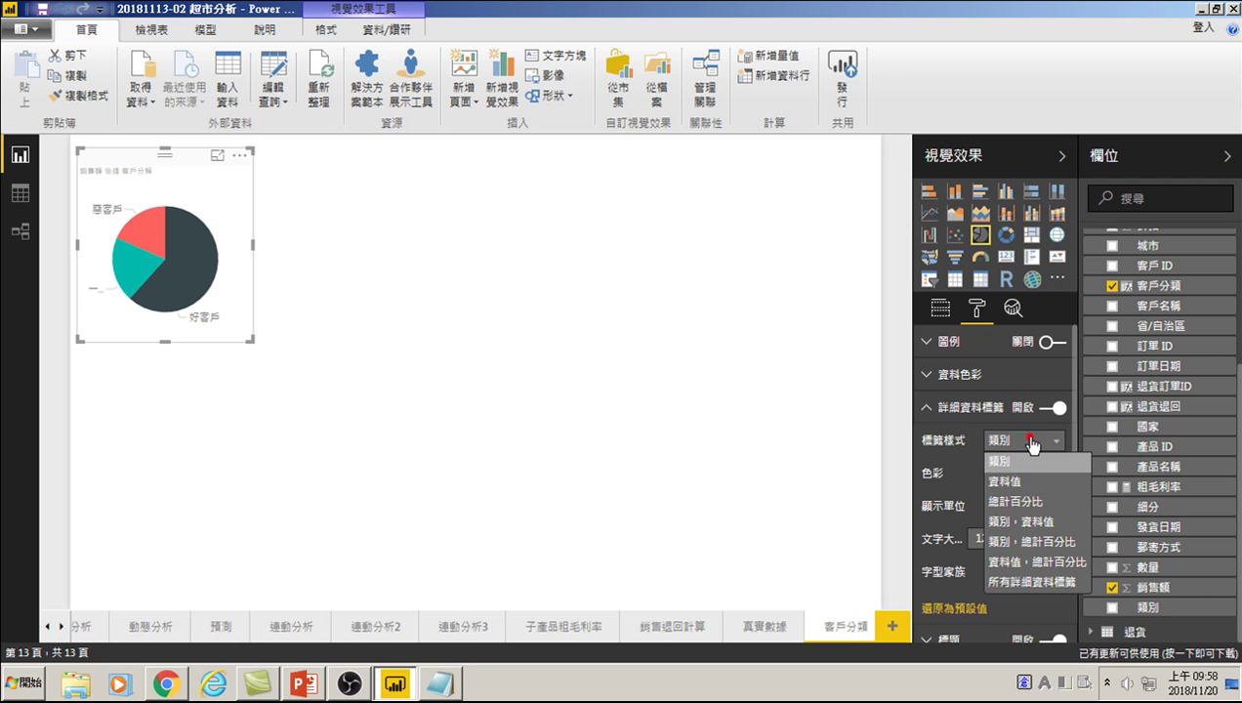
click(1014, 522)
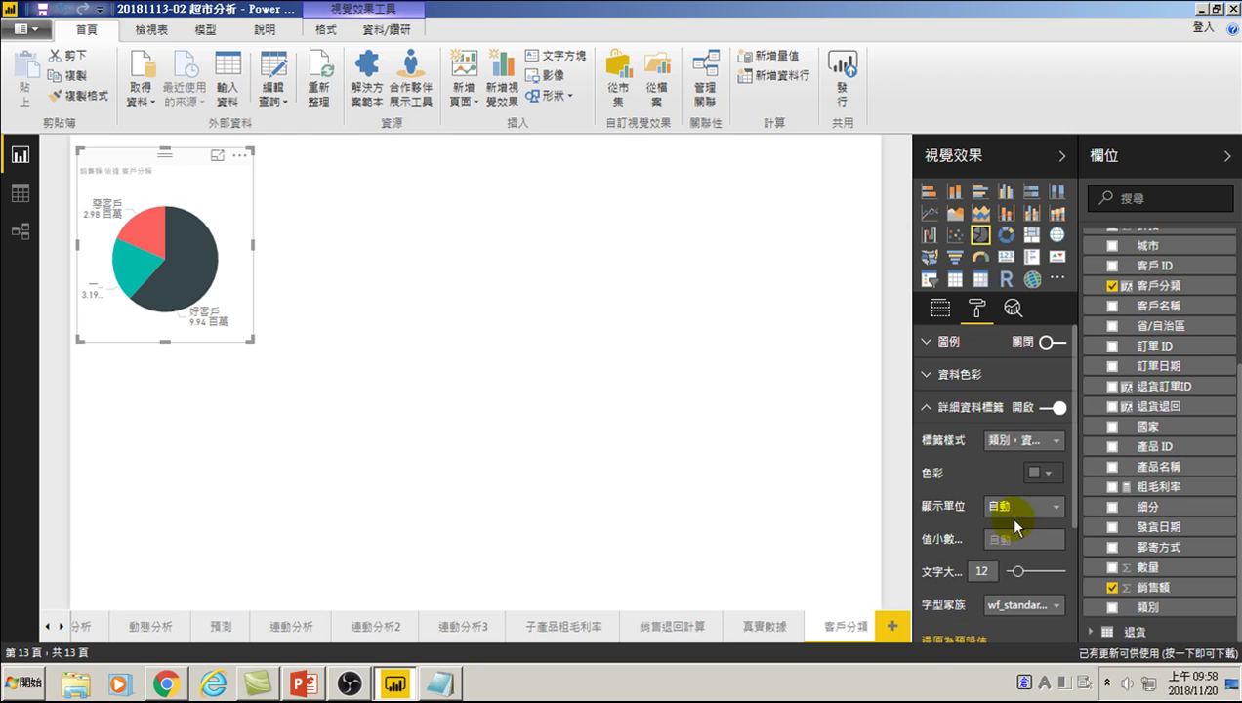
click(1026, 441)
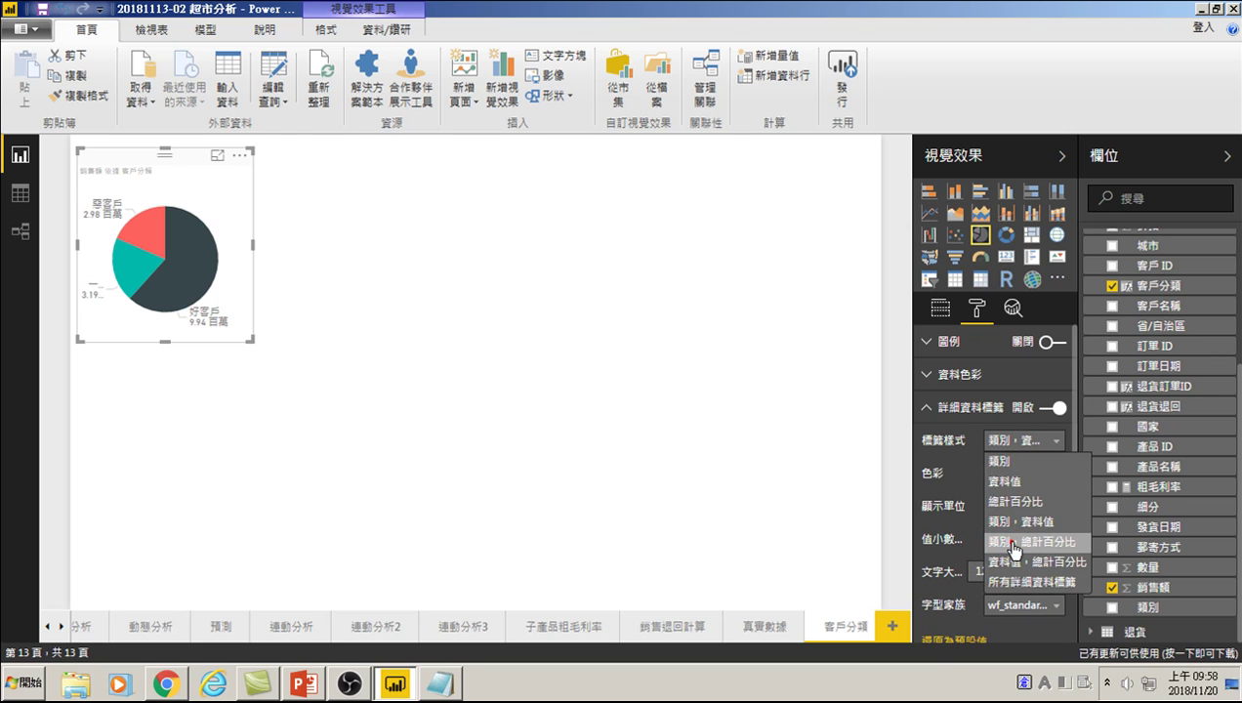
click(1016, 543)
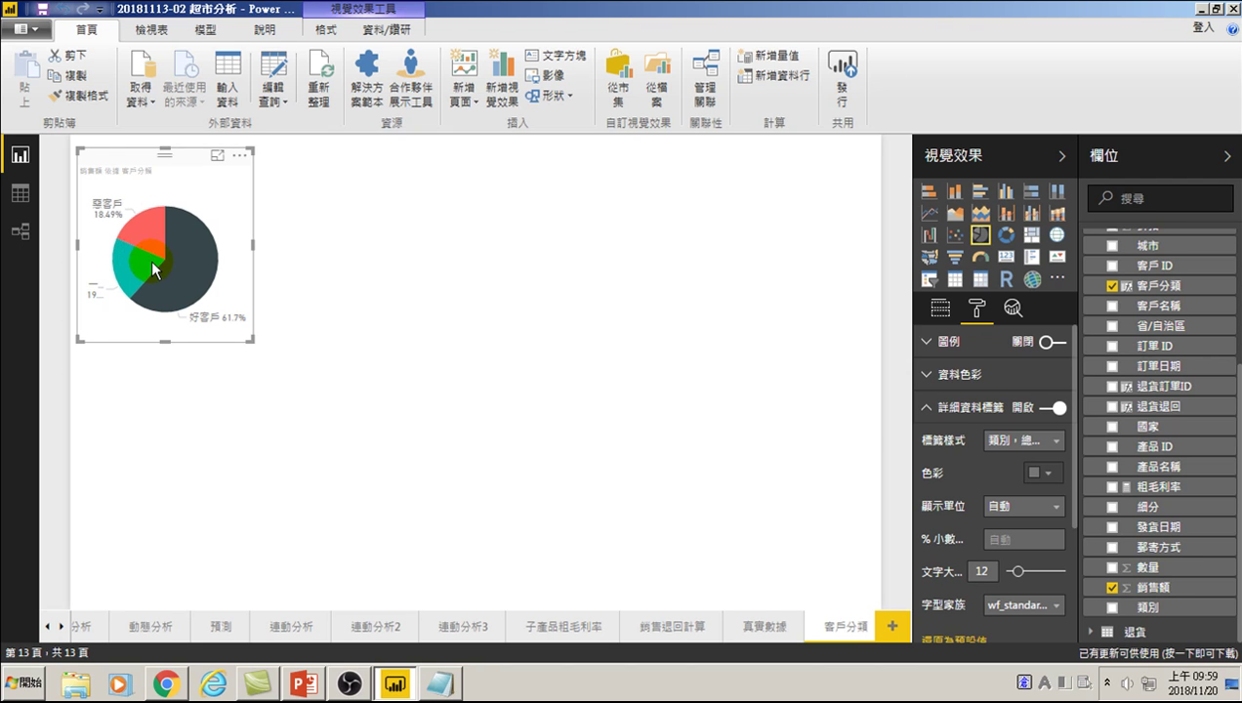
click(329, 221)
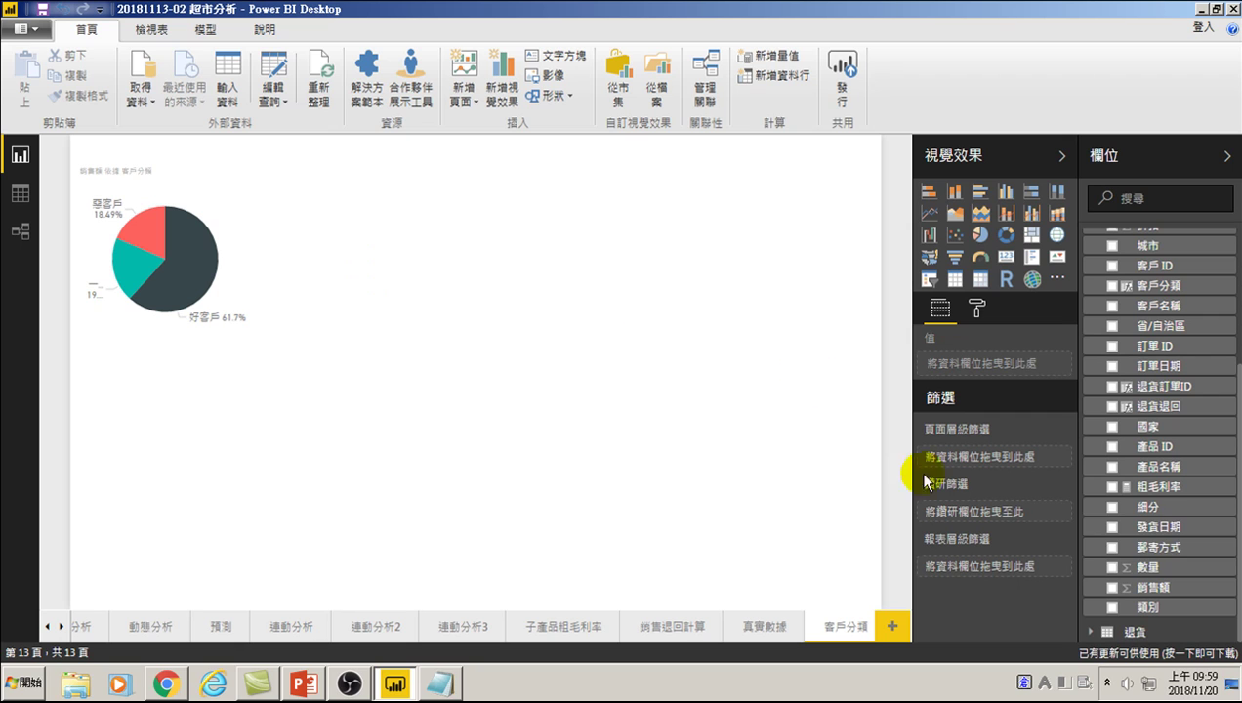
Add a clustered column chart with 訂單日期 on the axis and 銷售額 as values
click(1006, 190)
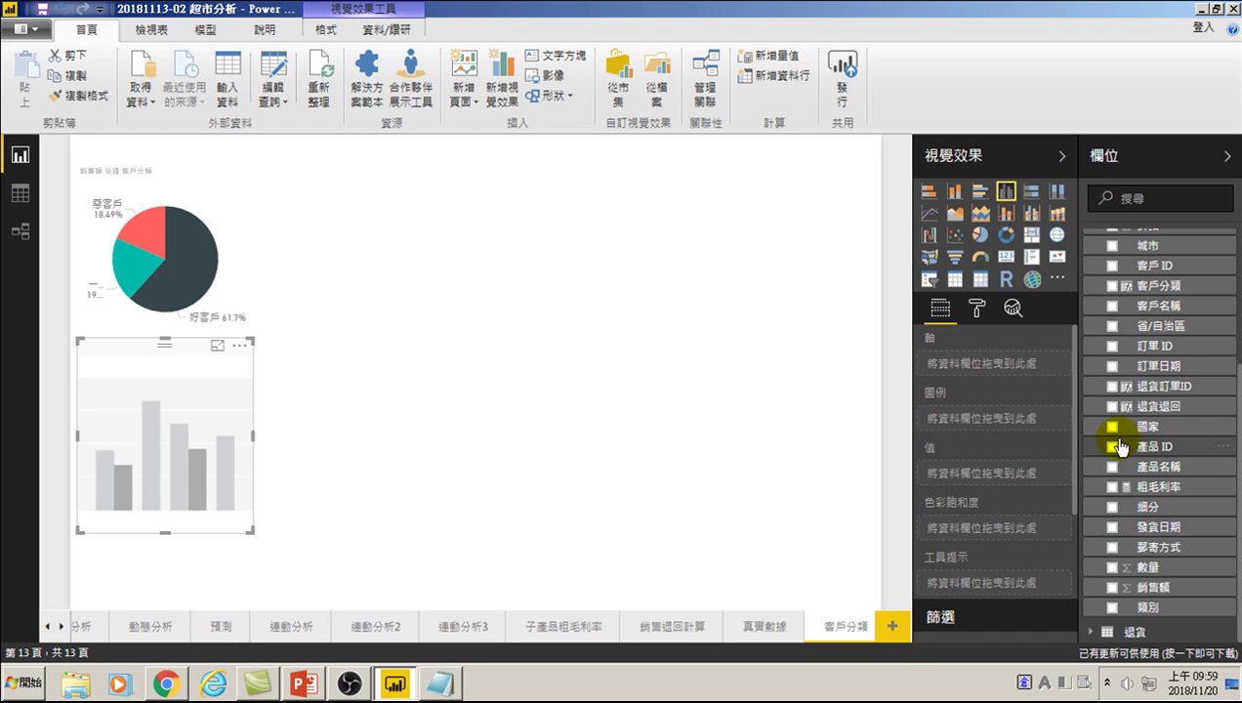
click(1111, 367)
click(1111, 588)
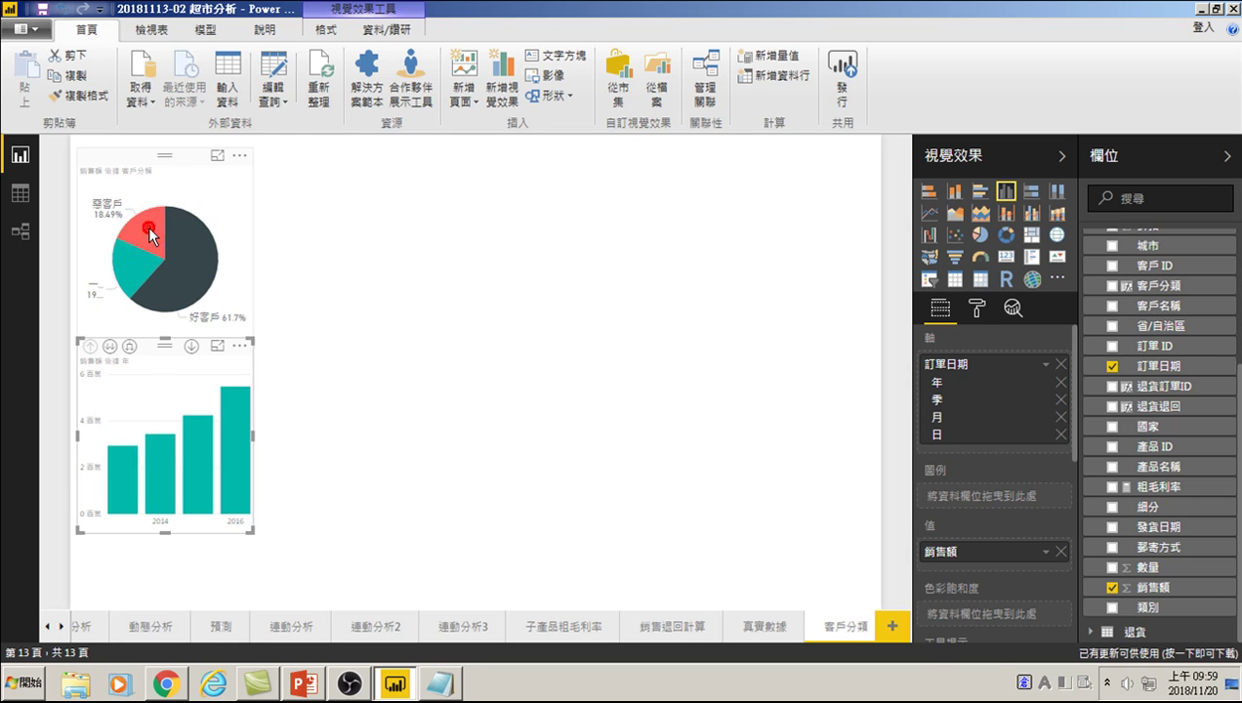
Test the 壞客戶 slice's cross-highlighting, then turn on the column chart's data labels
click(147, 225)
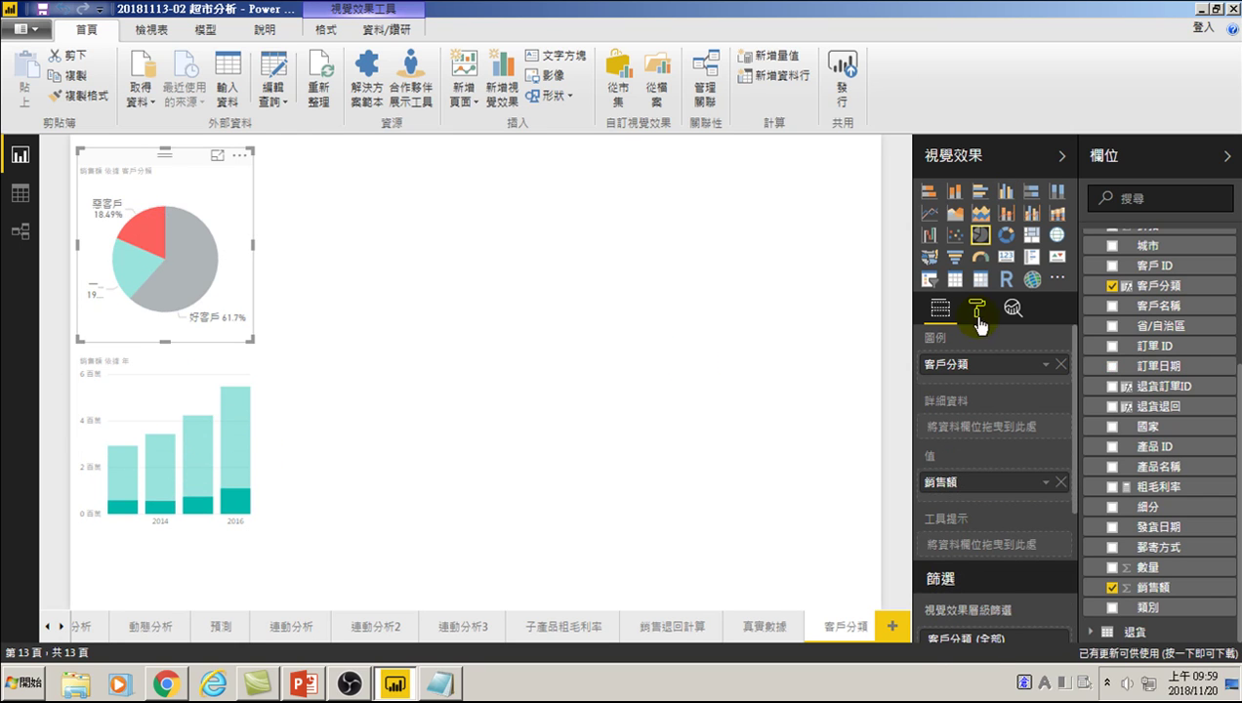
click(196, 361)
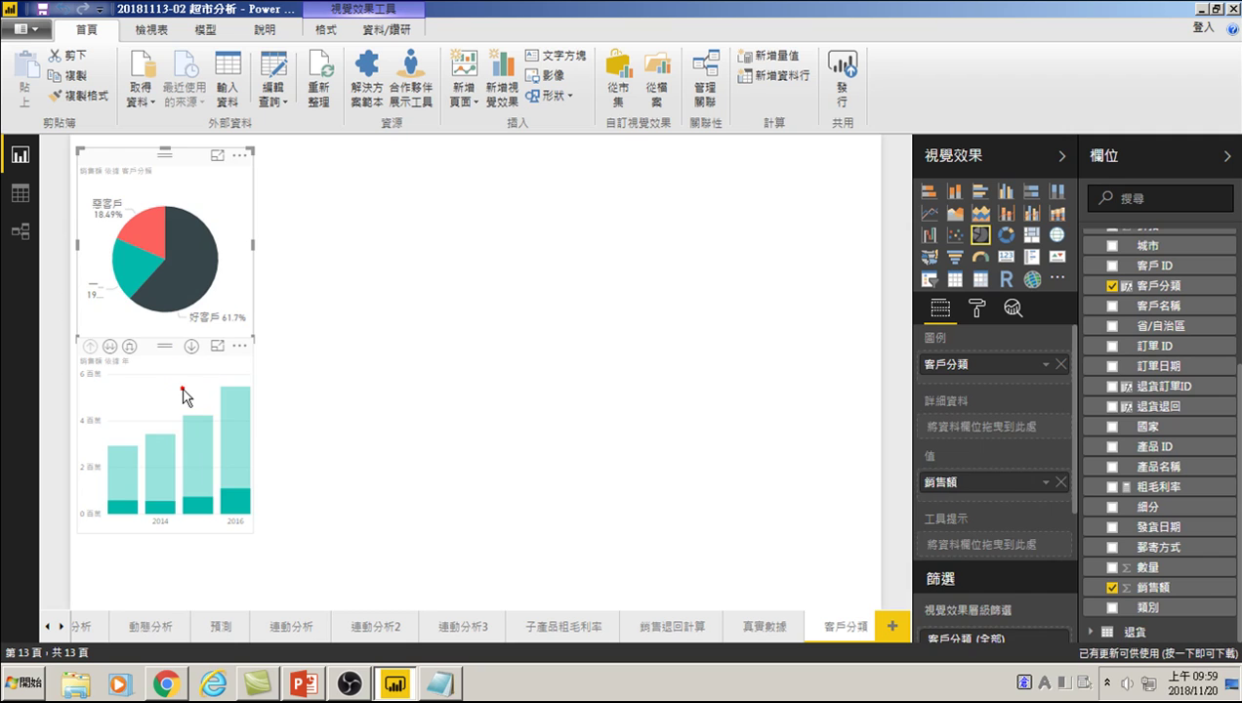
click(976, 308)
click(1046, 474)
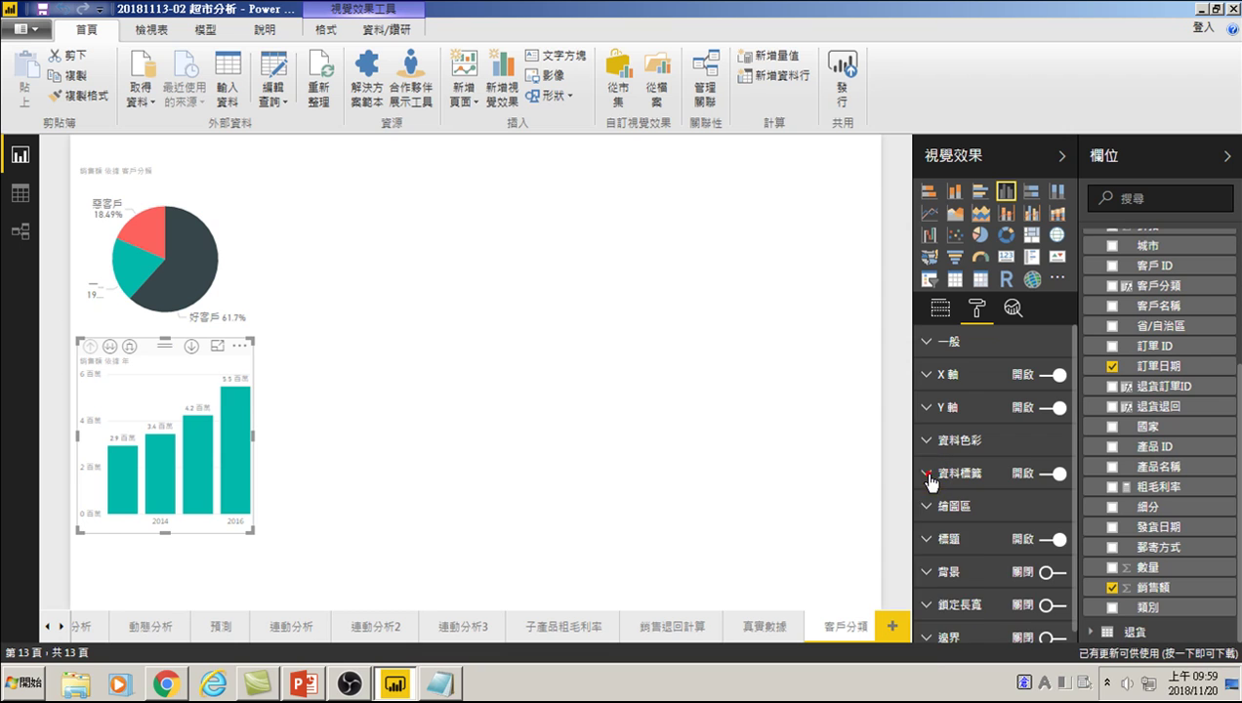
Set the column chart's data label text size to 11 and verify 壞客戶 slice cross-highlighting
click(928, 475)
scroll(1015, 604, down, 3)
click(1015, 486)
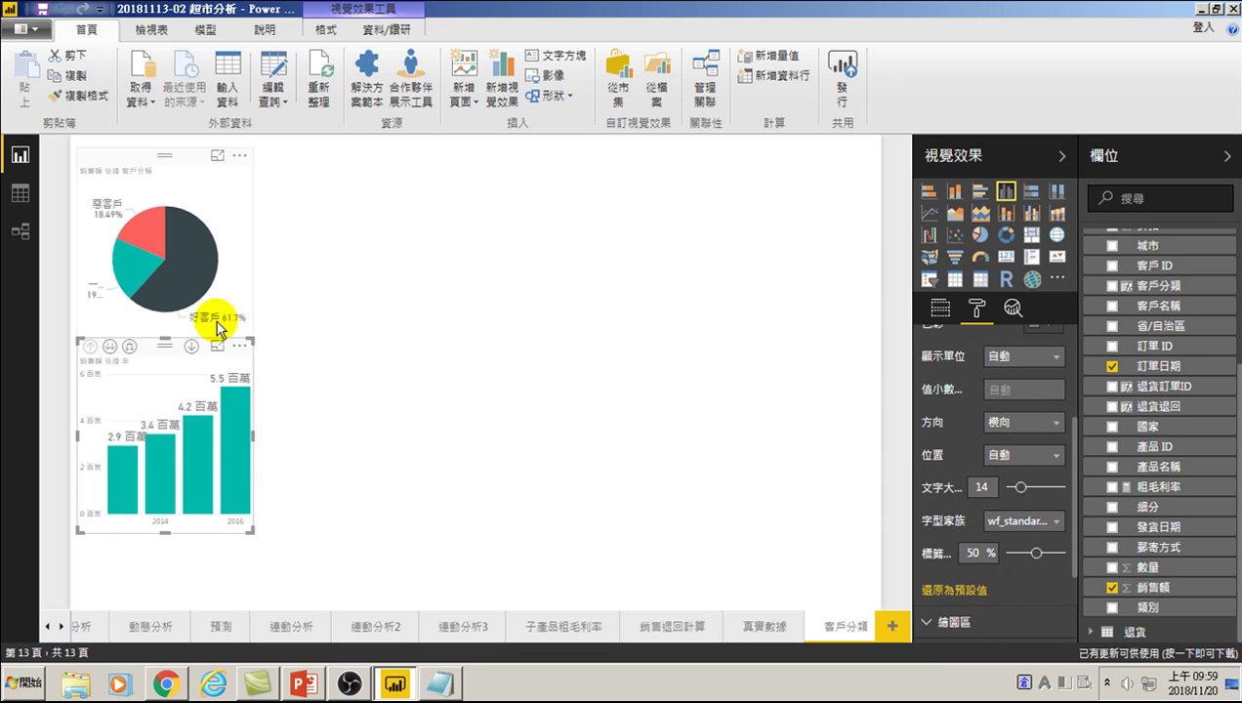
click(149, 229)
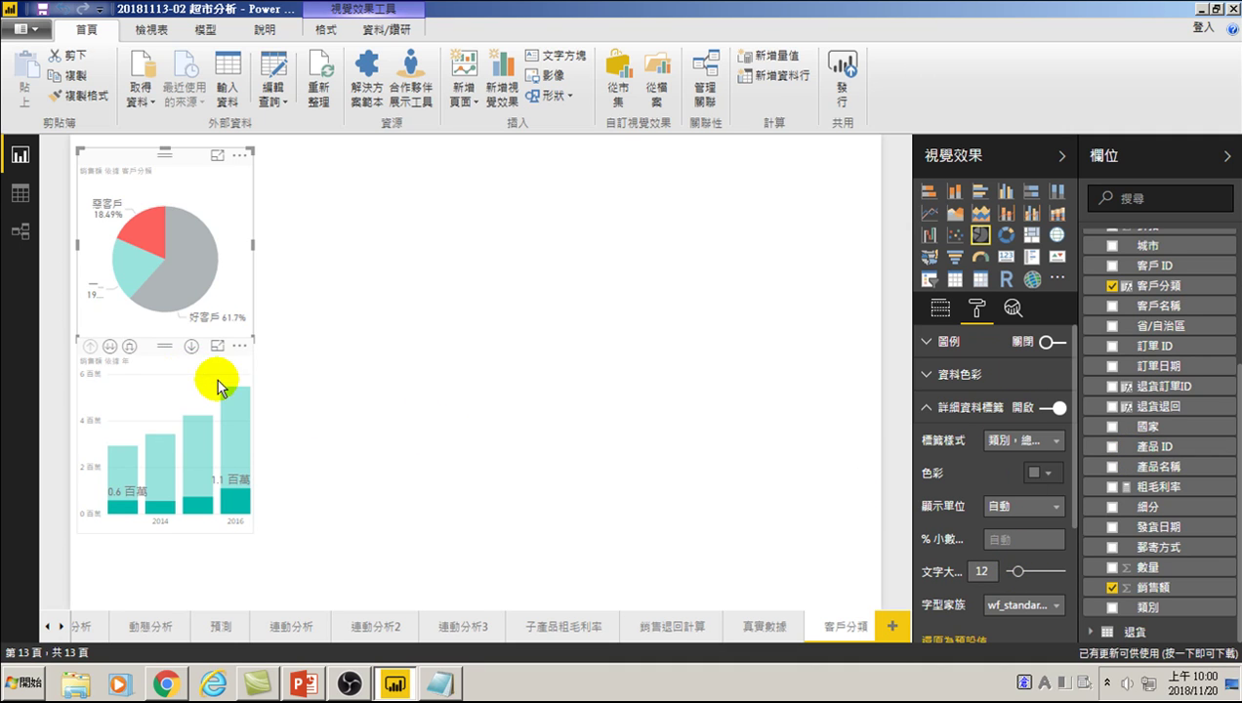
click(216, 381)
scroll(1014, 570, down, 4)
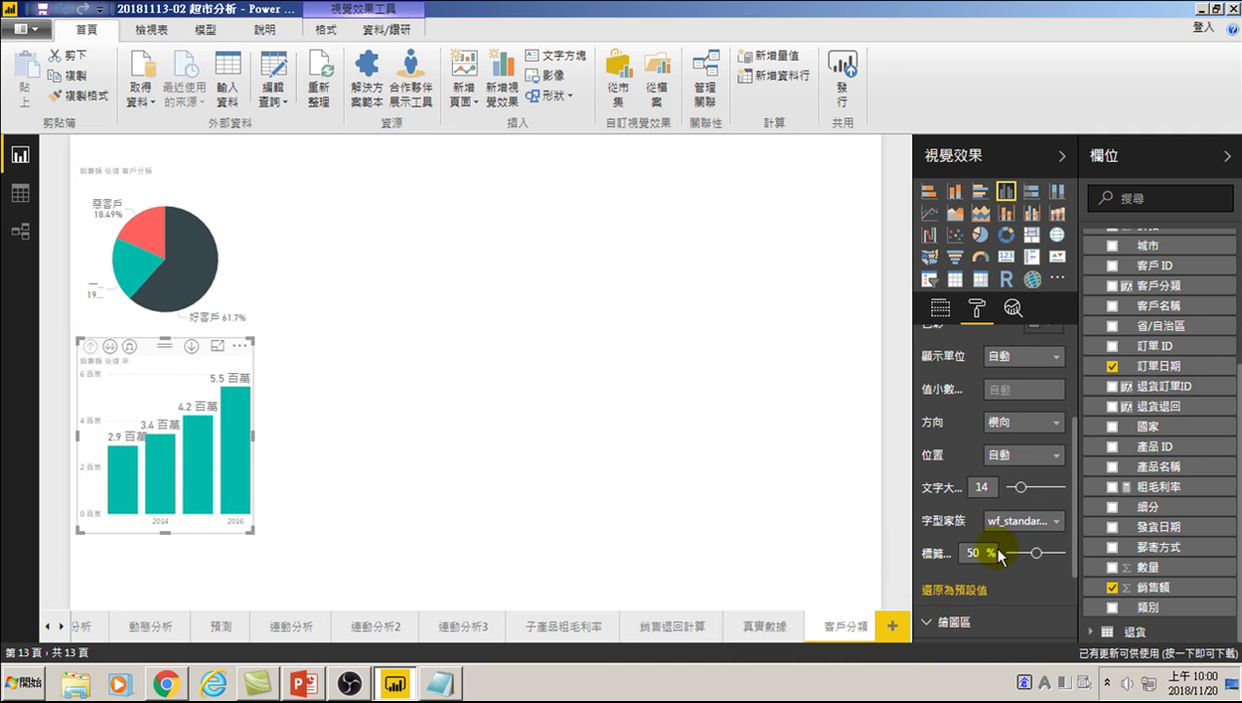
drag(1021, 486, 1014, 487)
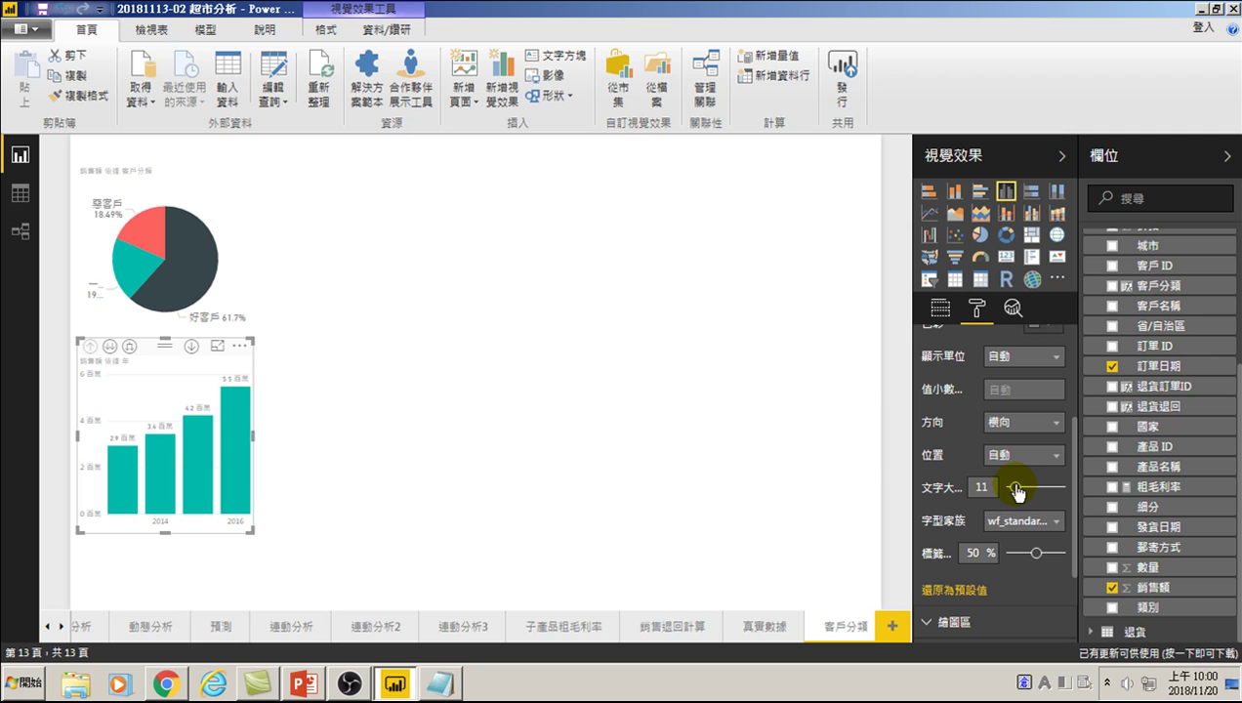
click(138, 225)
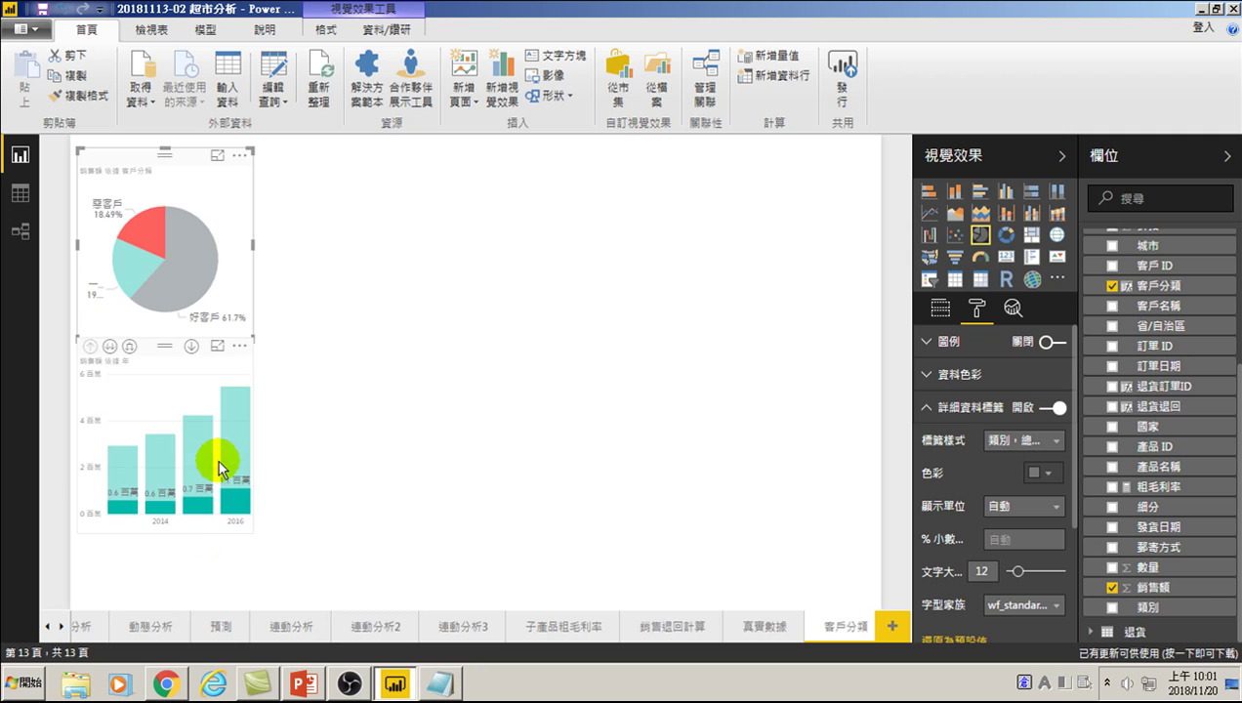
Nudge the column chart down and stretch its bottom edge to make it taller
click(166, 394)
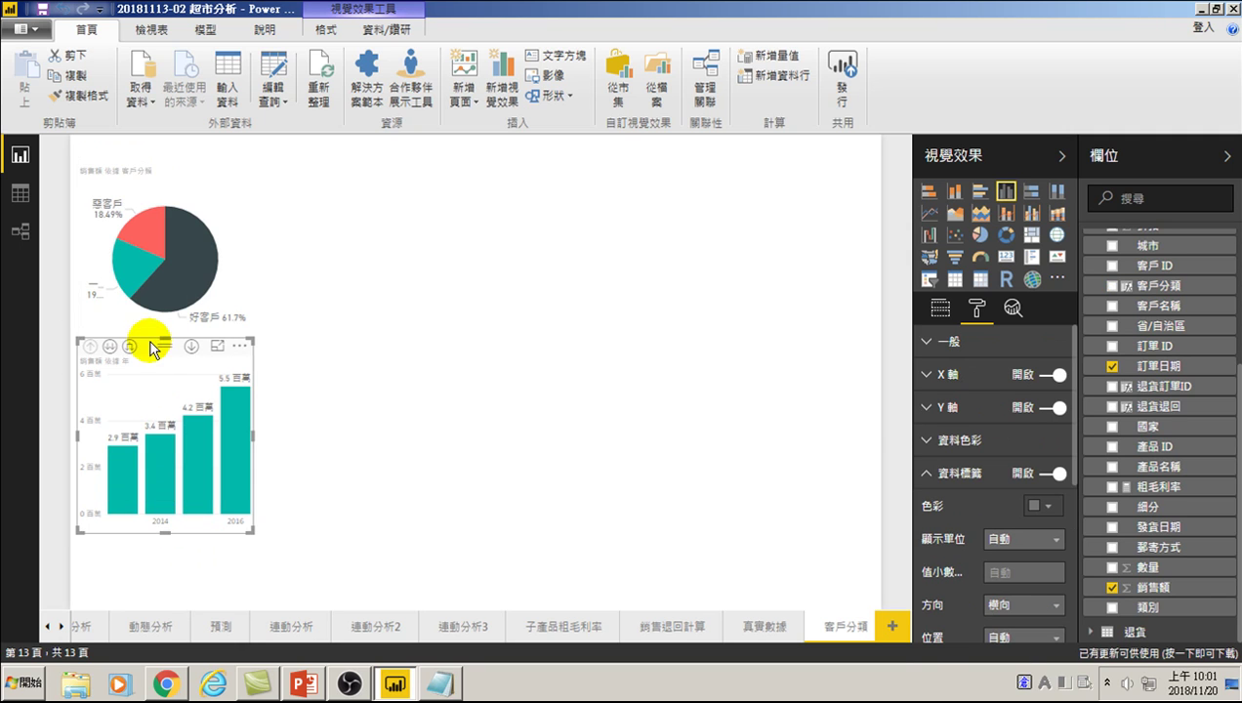
drag(153, 349, 147, 366)
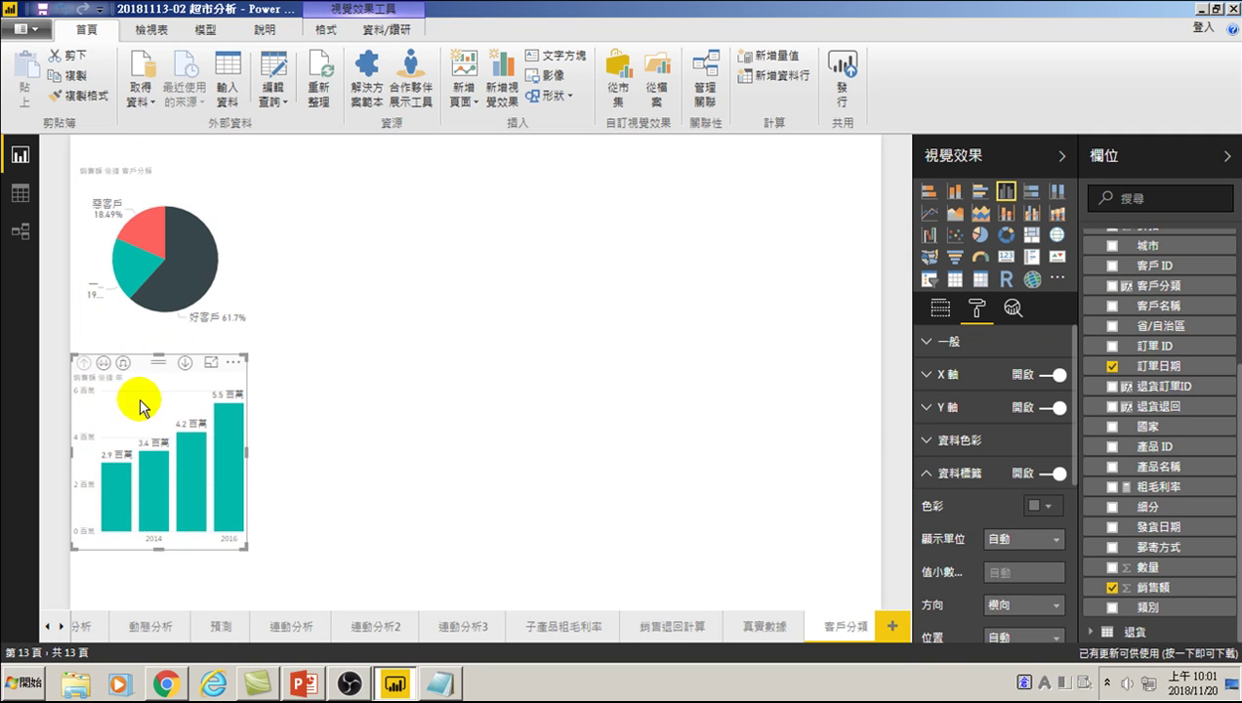
drag(158, 549, 158, 605)
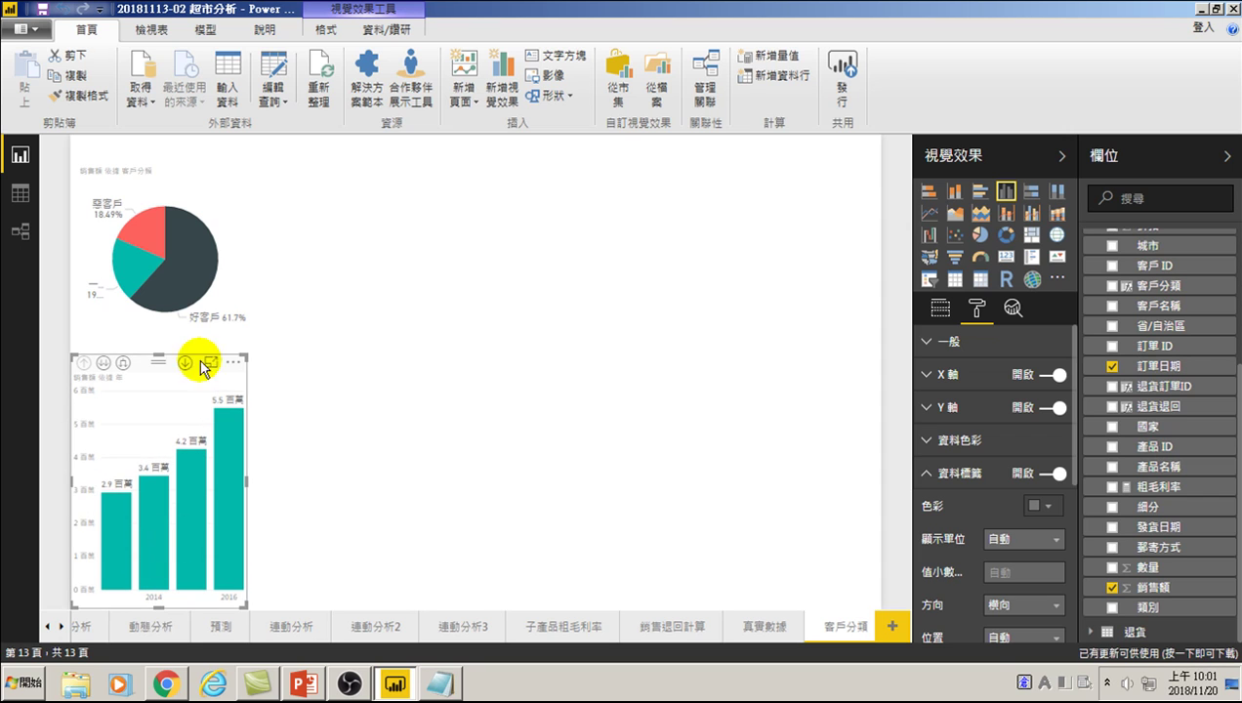
Highlight each year's share for the 好客戶, teal, and 壞客戶 slices in turn
click(185, 262)
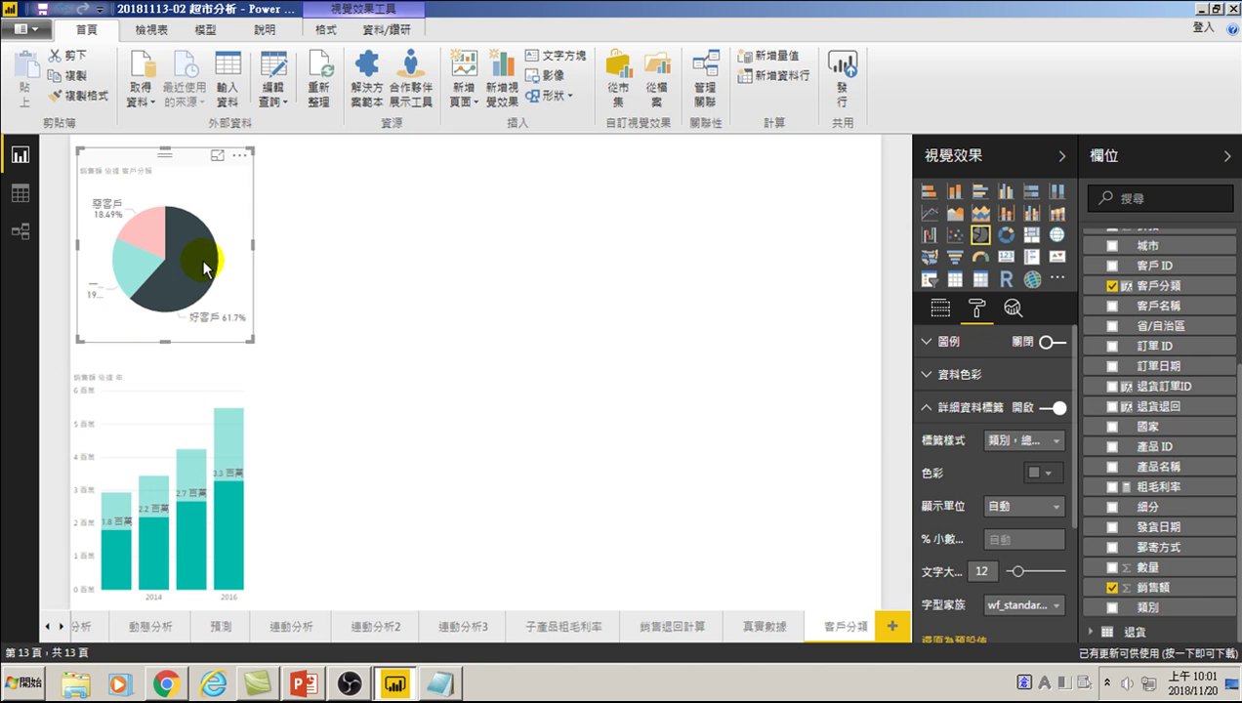
click(127, 269)
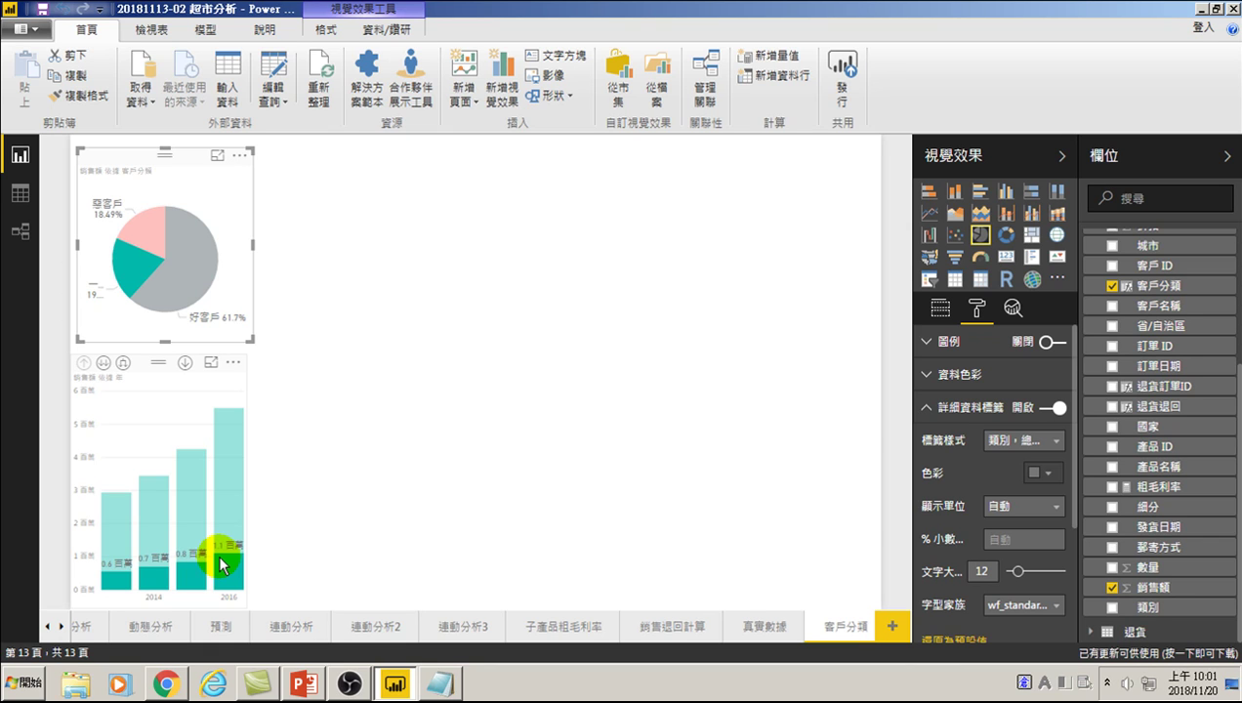
click(147, 232)
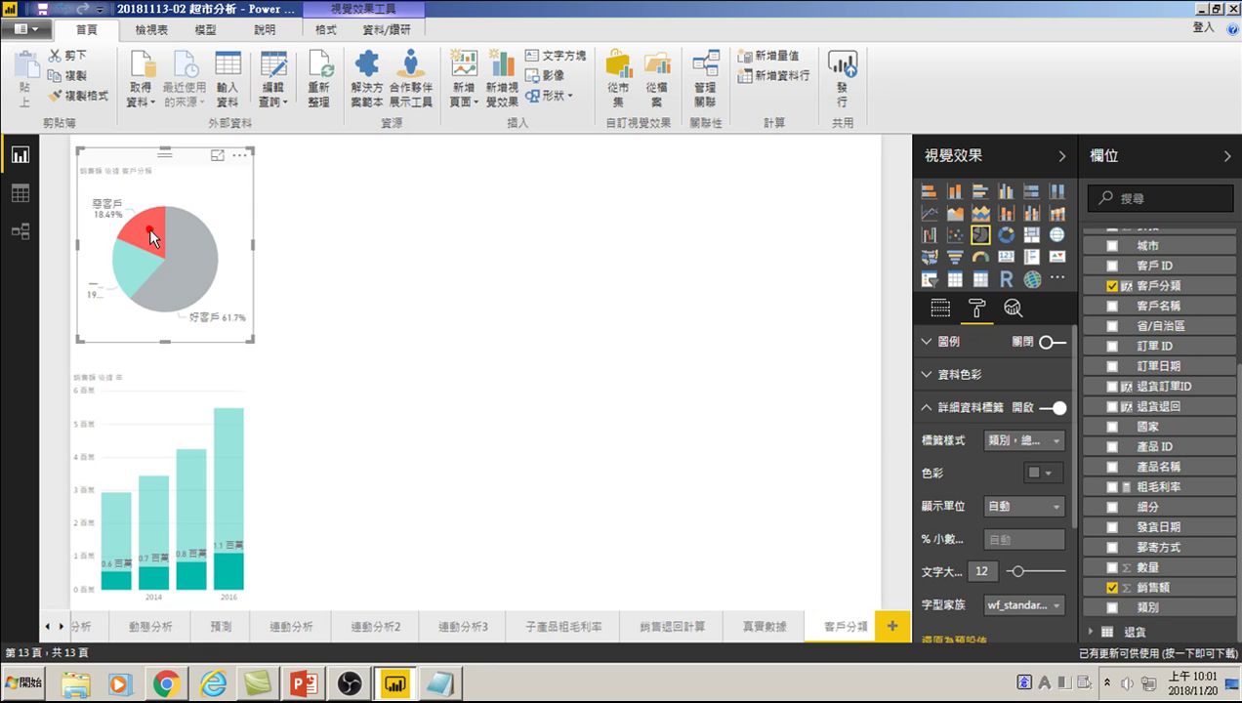
Select the column chart and save the report
click(212, 555)
click(217, 575)
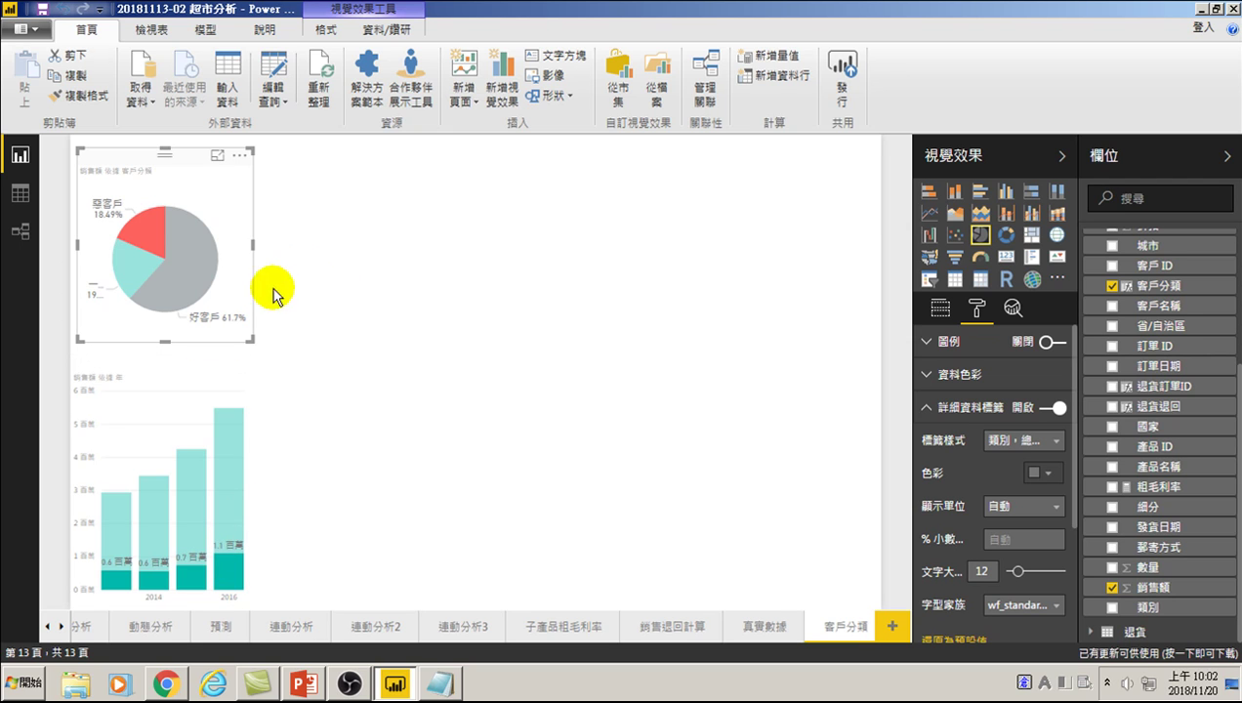
click(41, 9)
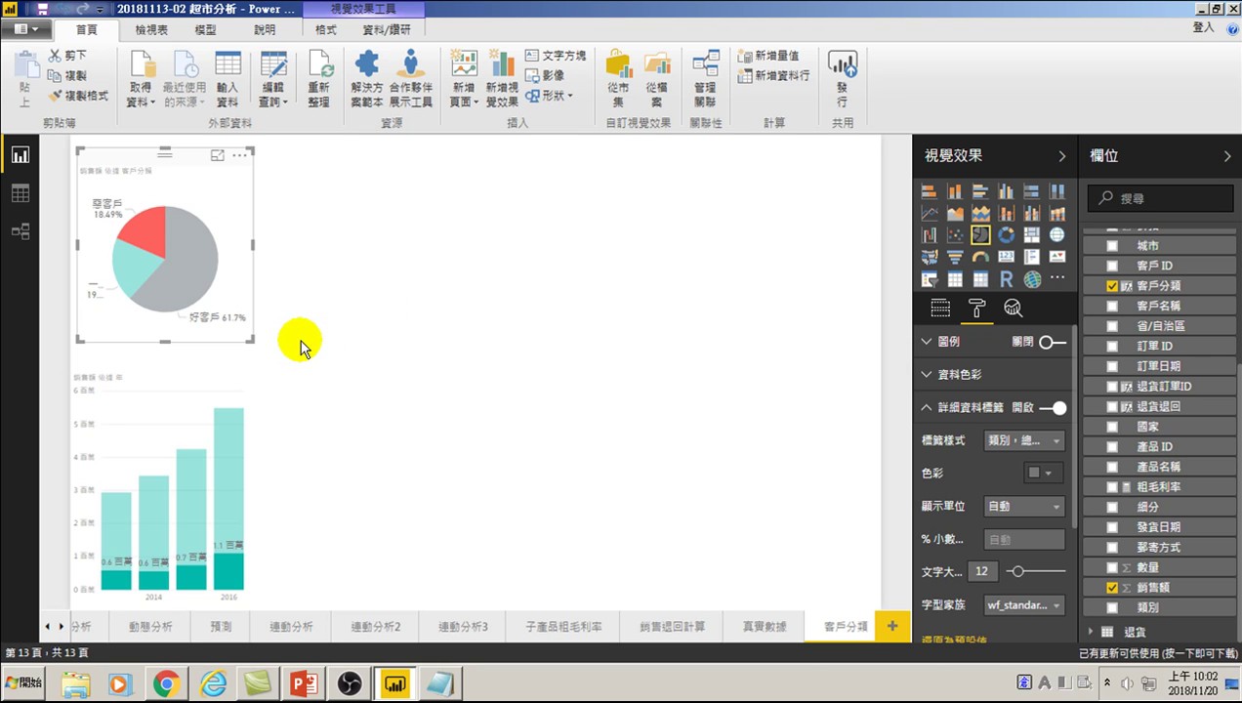
Highlight the 好客戶 share (1.8, 2.2, 2.7, 3.3 百萬) in the yearly columns, then deselect
click(153, 217)
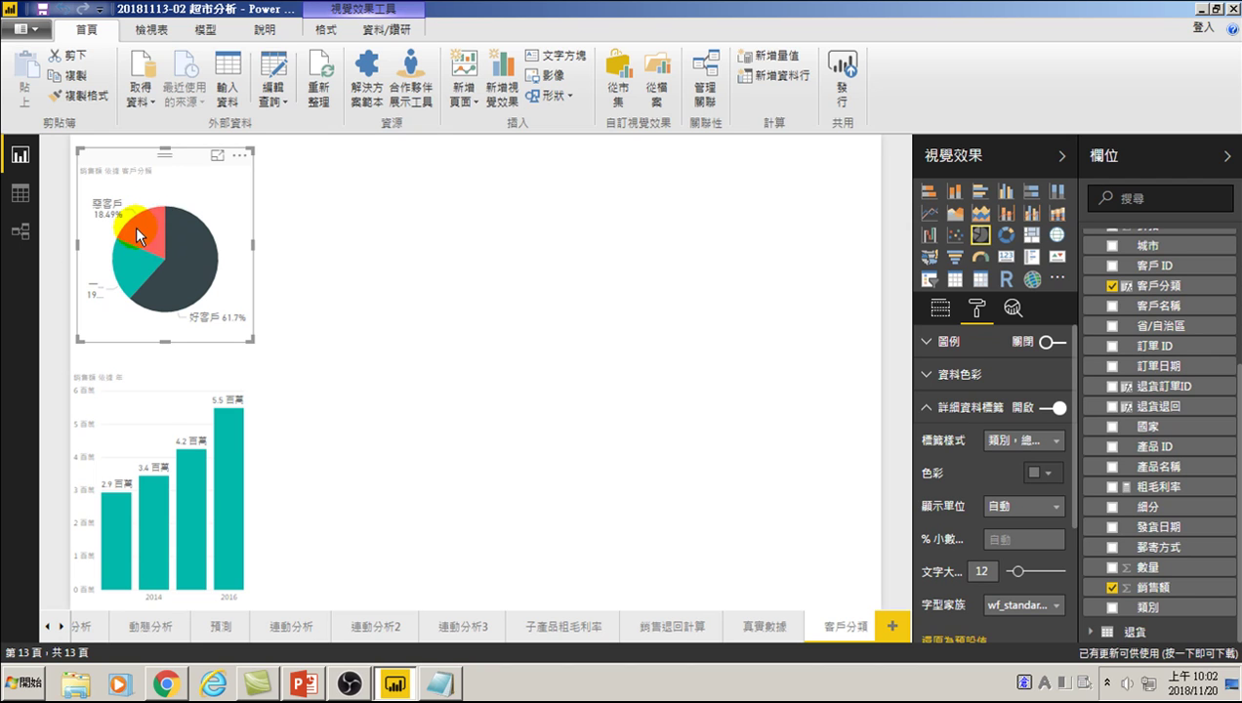
click(186, 276)
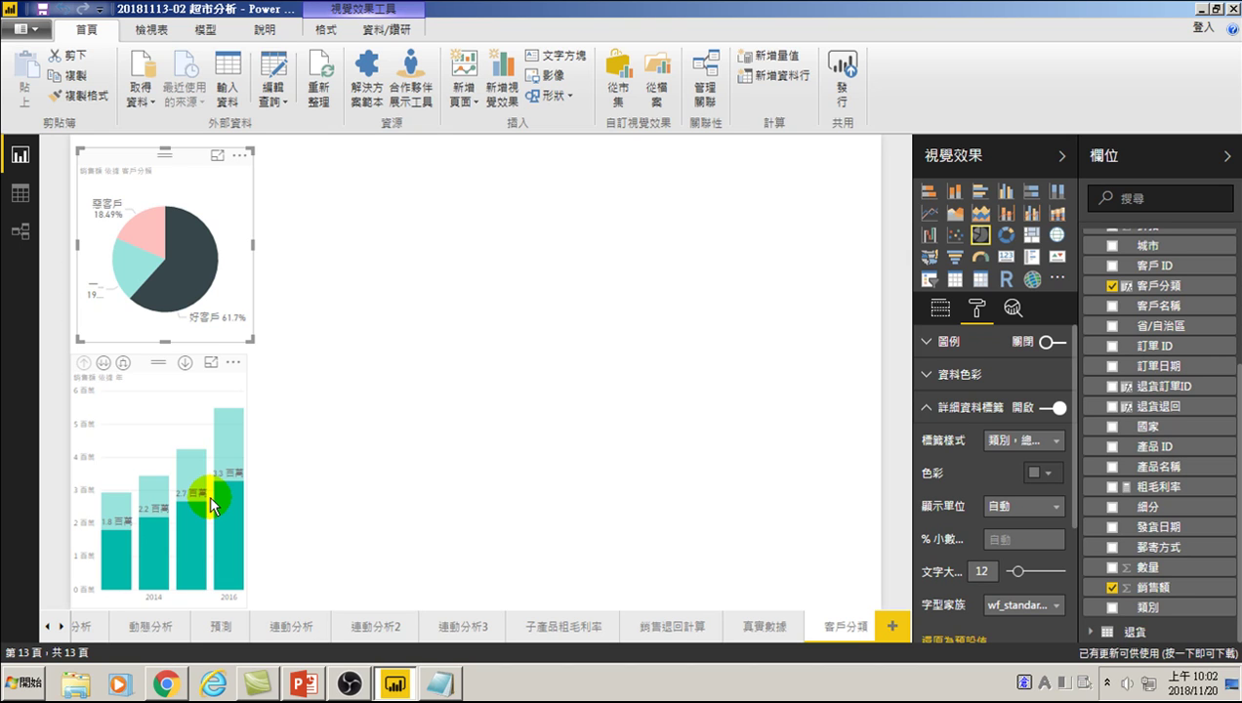
click(319, 226)
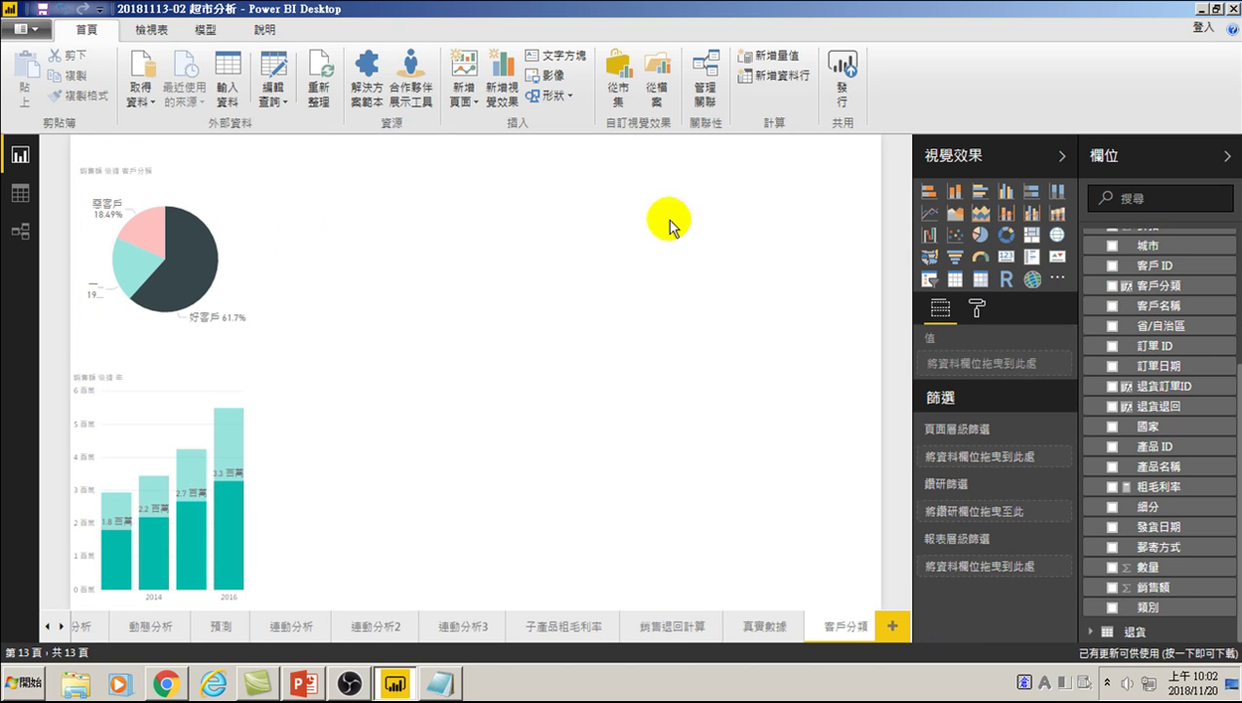
click(1134, 657)
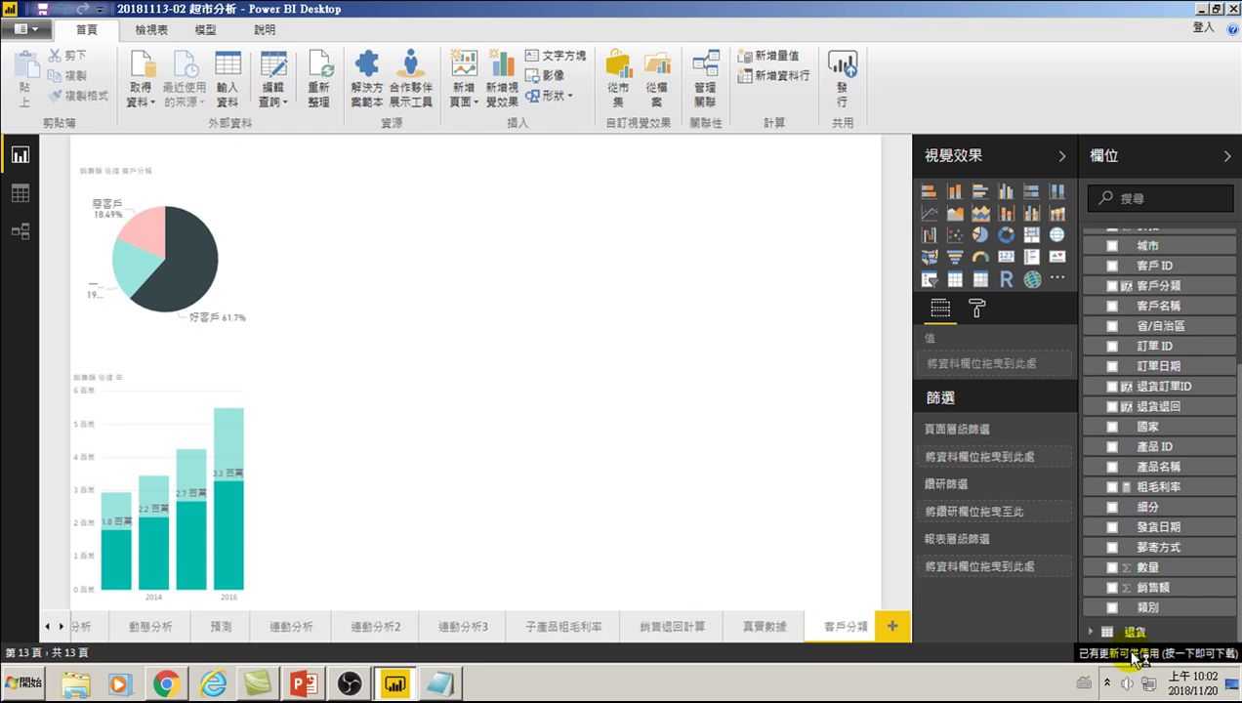